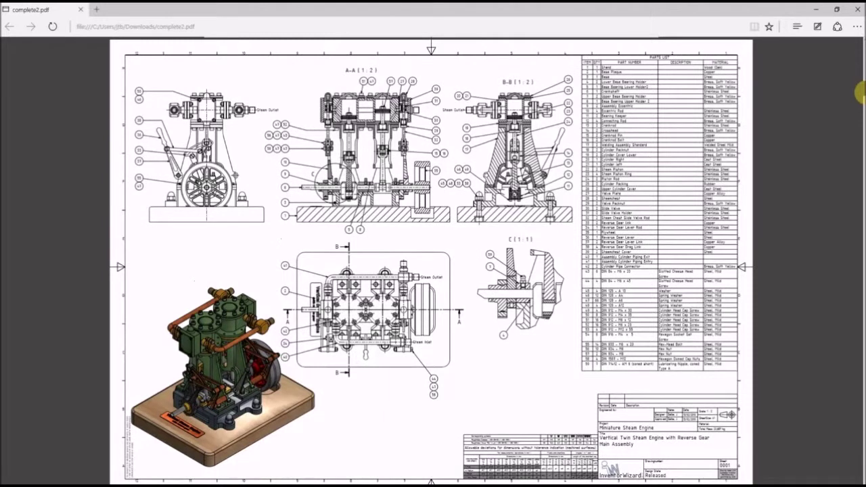
Review the Miniature Steam Engine main assembly sheet in complete2.pdf, switching briefly to SOLIDWORKS and back to the PDF.
scroll(861, 93, "down", 1)
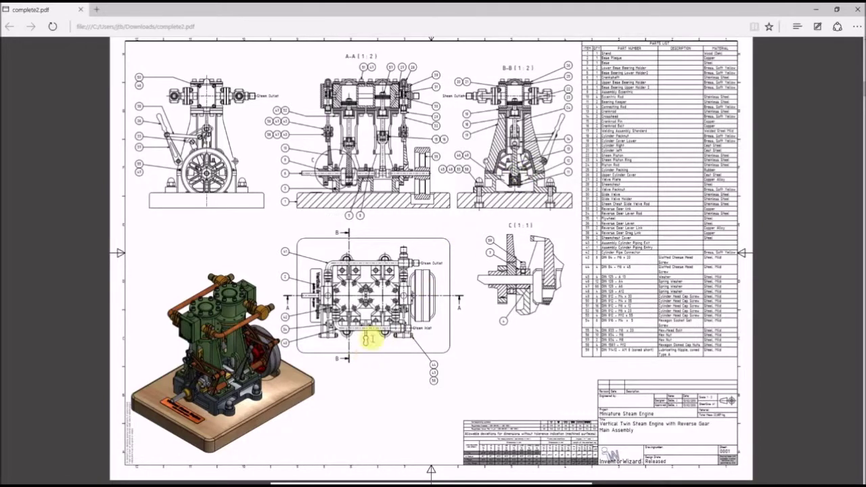
left_click(125, 478)
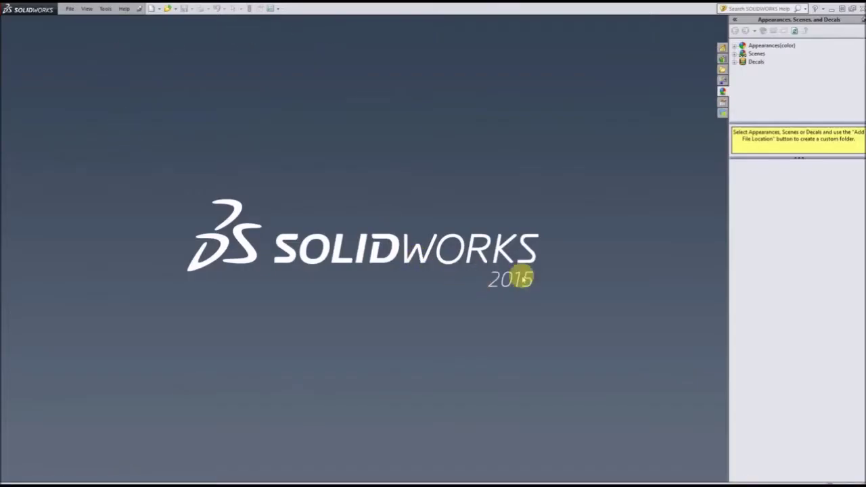
mouse_move(119, 482)
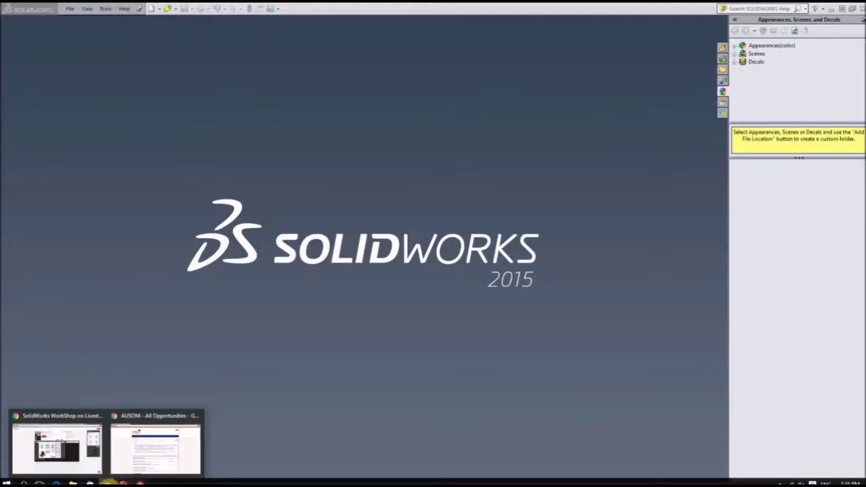
left_click(56, 482)
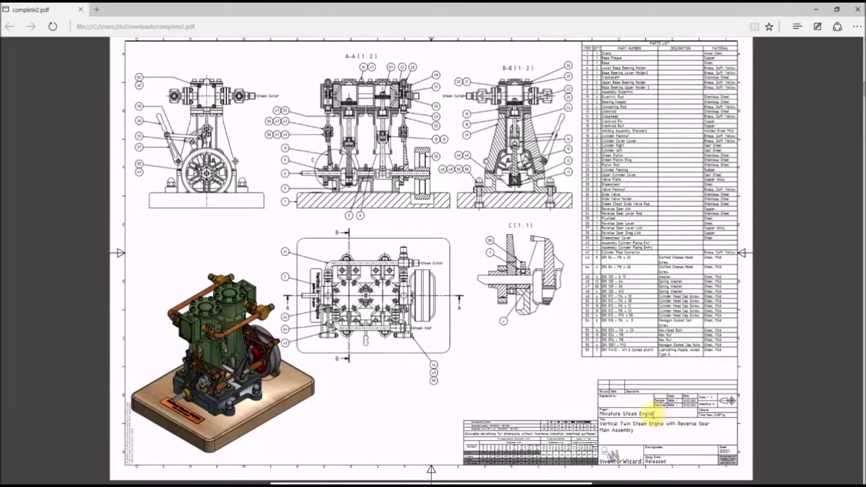
left_click(525, 397)
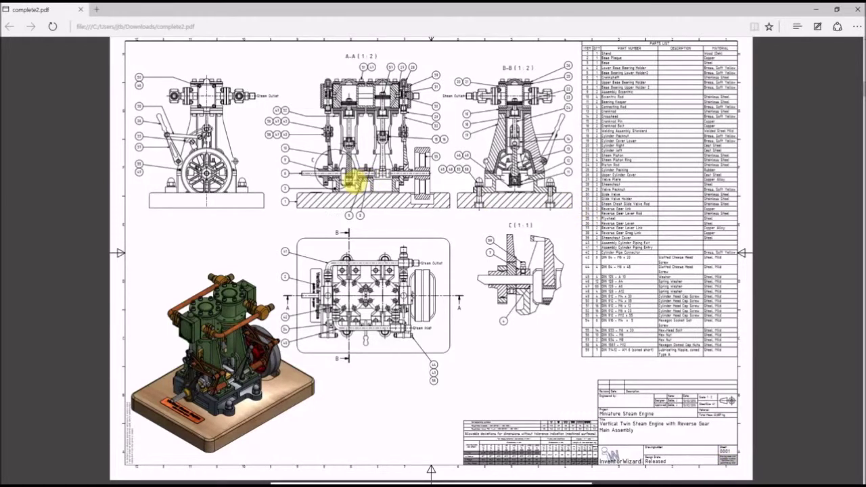
Examine the Lower Base Bearing Holder sheet, including its dimensions and the title block text.
scroll(656, 309, "down", 6)
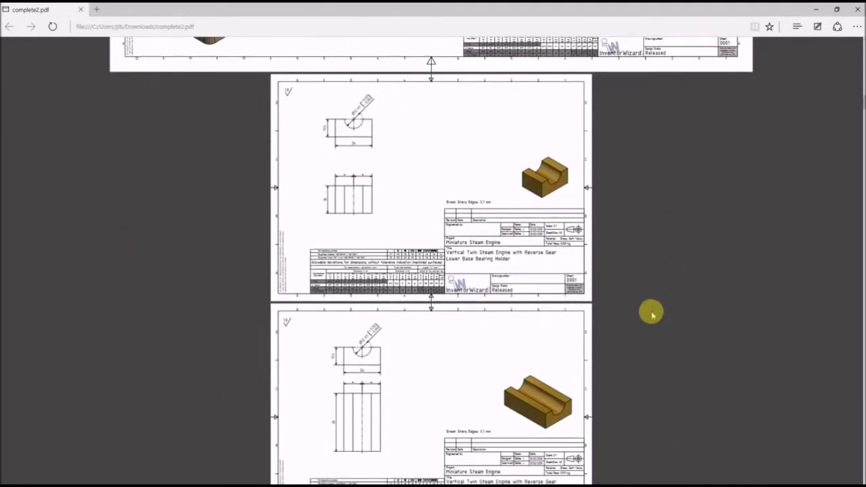
scroll(652, 314, "up", 5, "ctrl")
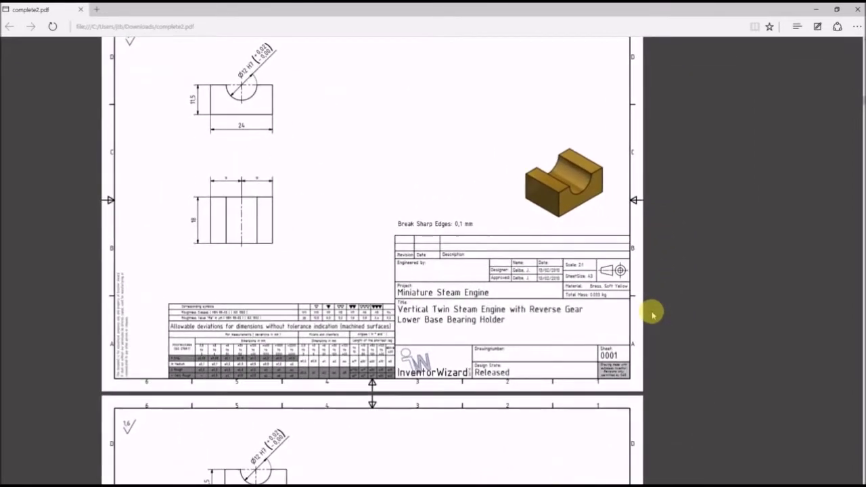
scroll(652, 314, "up", 1, "ctrl")
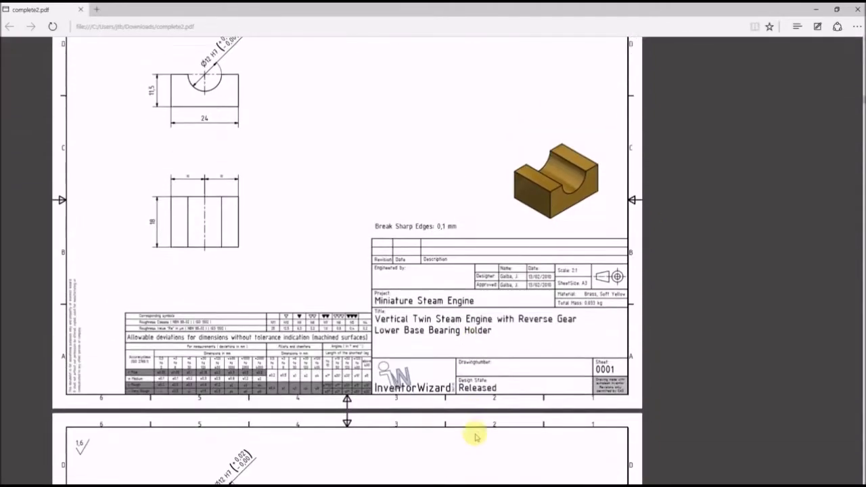
scroll(476, 437, "down", 1)
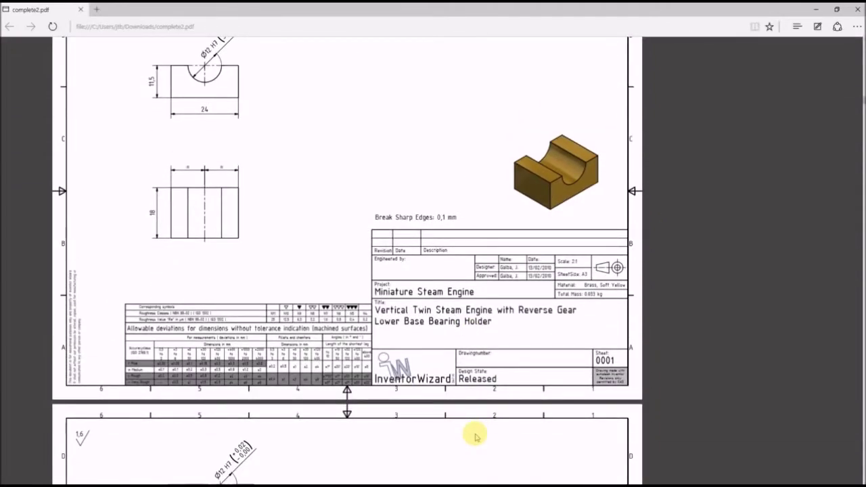
scroll(476, 438, "down", 2)
scroll(476, 438, "down", 4)
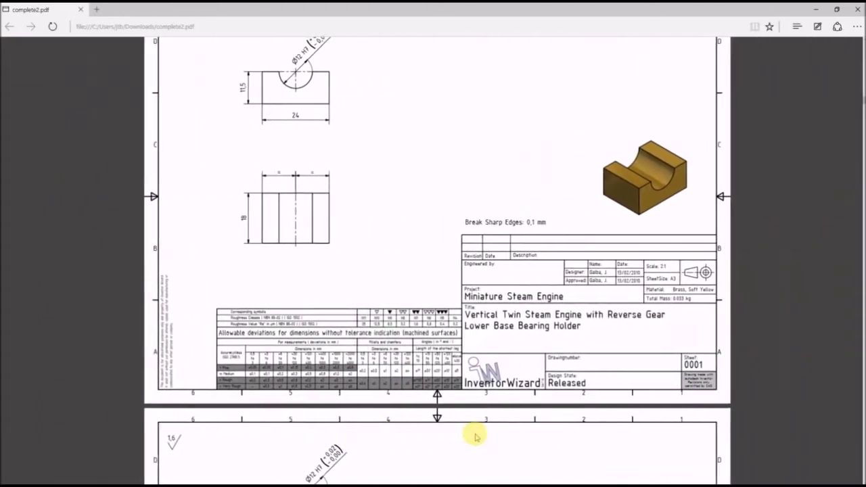
scroll(476, 437, "down", 5)
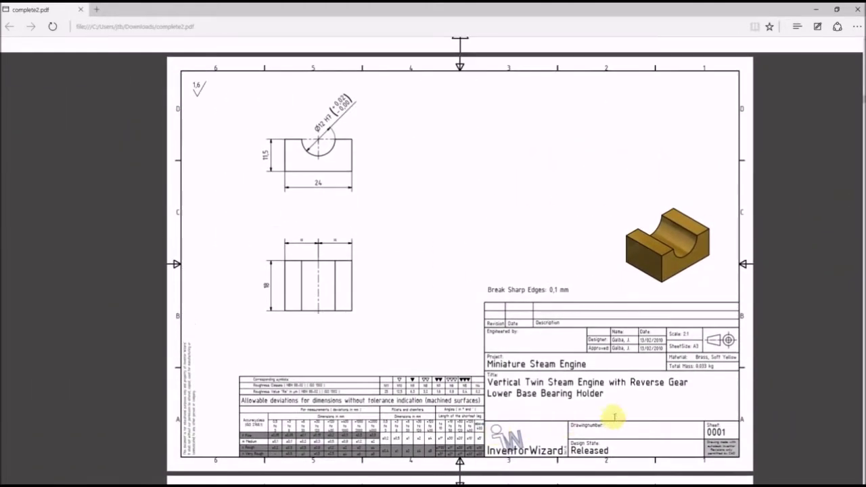
left_click_drag(489, 381, 582, 395)
left_click(618, 388)
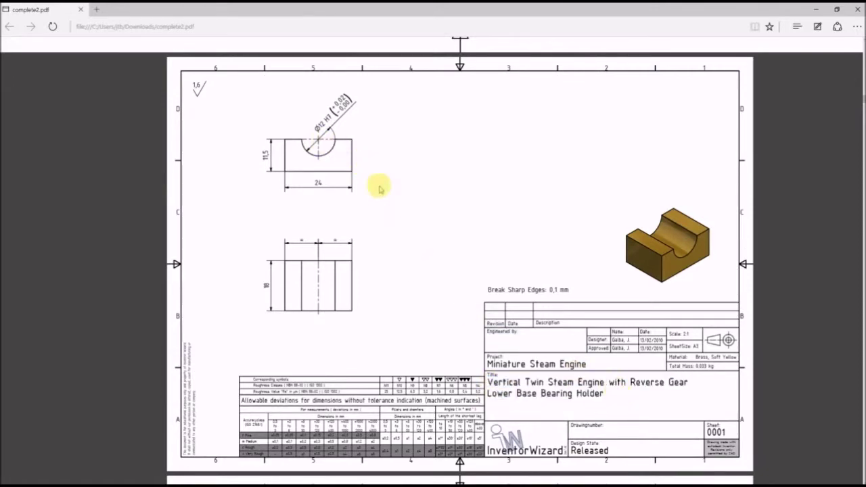
Compare the Base Bearing Lower Holder2 and Upper Base Bearing Holder sheets, ending back on the Lower Base Bearing Holder sheet.
scroll(379, 185, "down", 3)
scroll(379, 186, "down", 3)
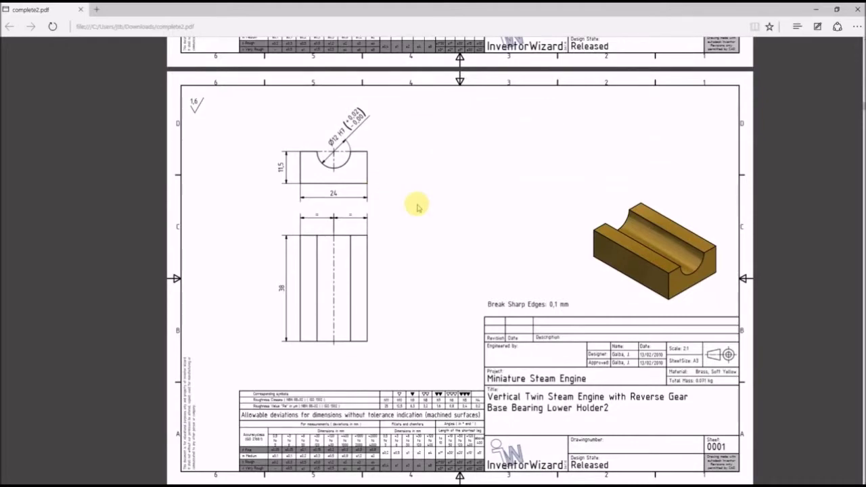
scroll(495, 377, "down", 7)
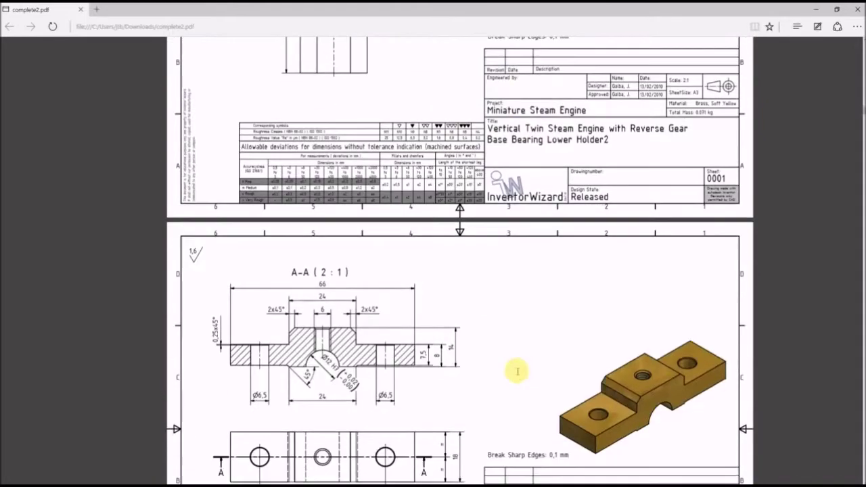
scroll(372, 265, "down", 5)
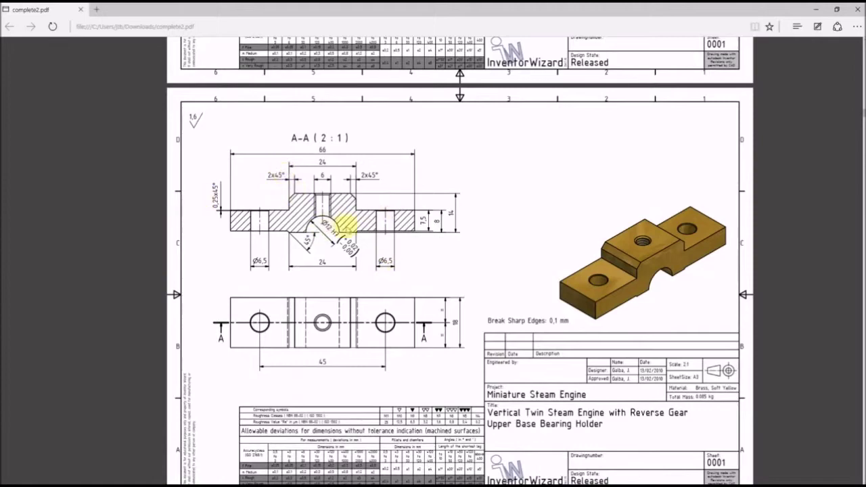
scroll(366, 226, "down", 5)
scroll(366, 226, "down", 5)
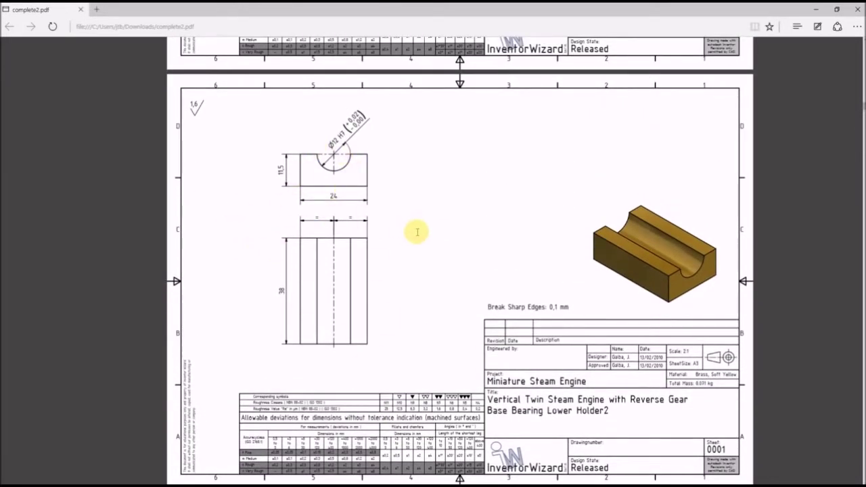
scroll(416, 232, "up", 4)
scroll(422, 234, "down", 5)
scroll(407, 237, "up", 6)
scroll(397, 248, "down", 3)
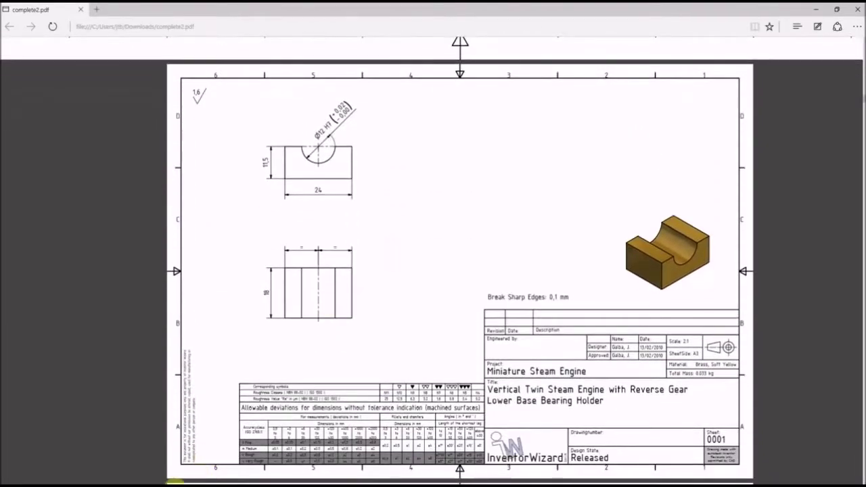
Switch to SOLIDWORKS and open the recent document named assembly, continuing past the low-memory warnings.
mouse_move(90, 482)
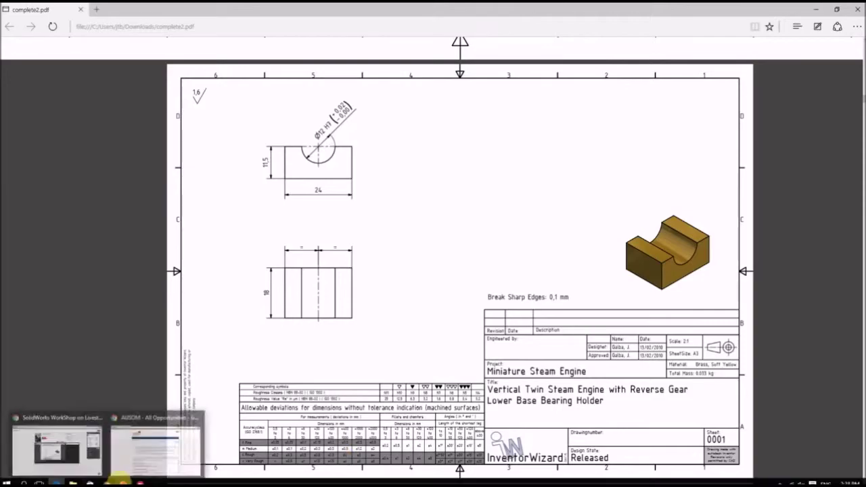
left_click(132, 479)
left_click(69, 8)
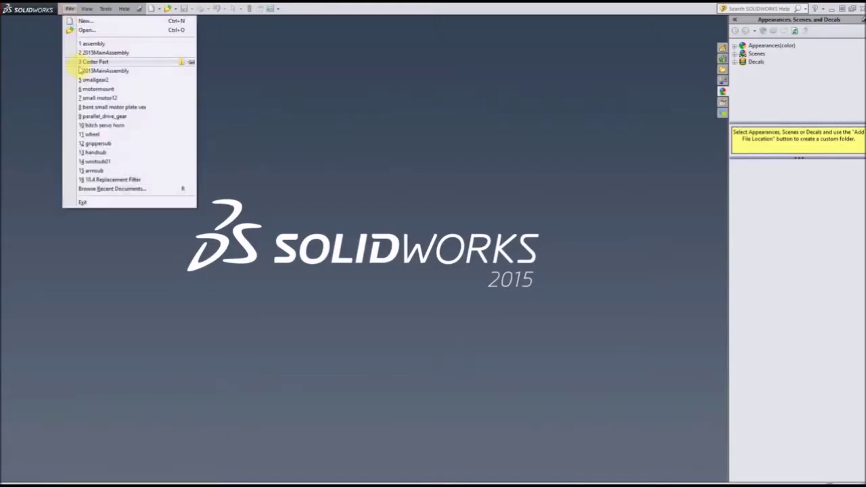
left_click(90, 43)
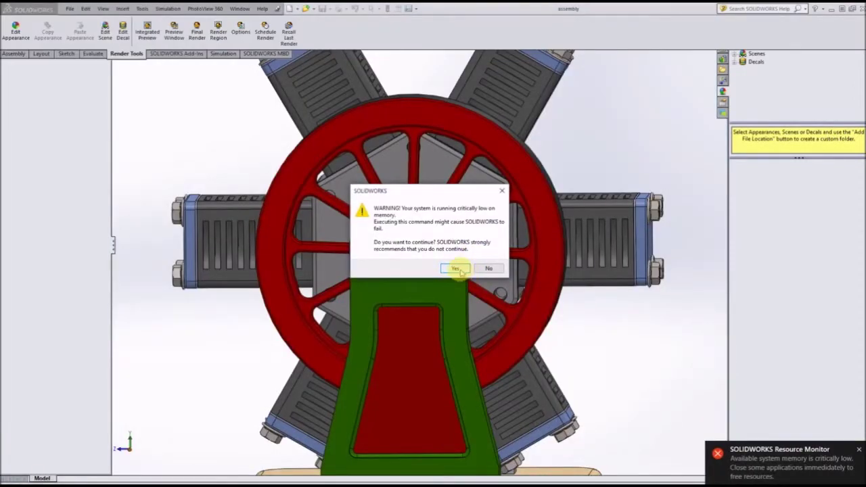
left_click(463, 272)
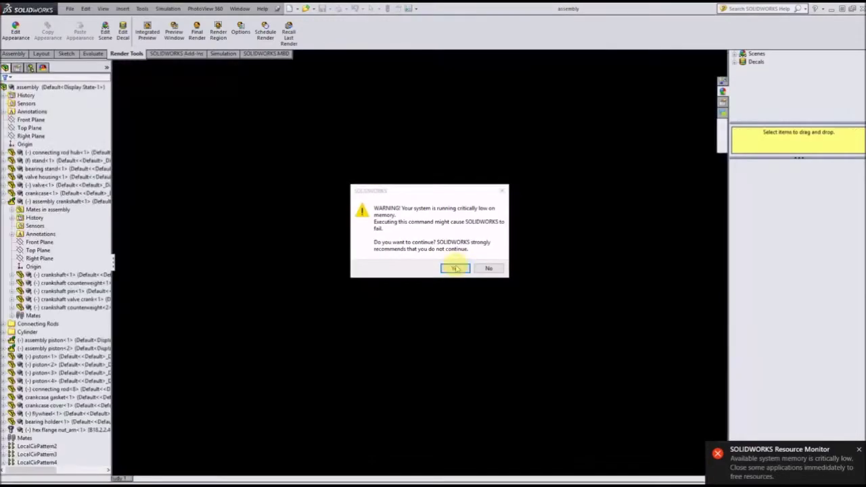
left_click(461, 271)
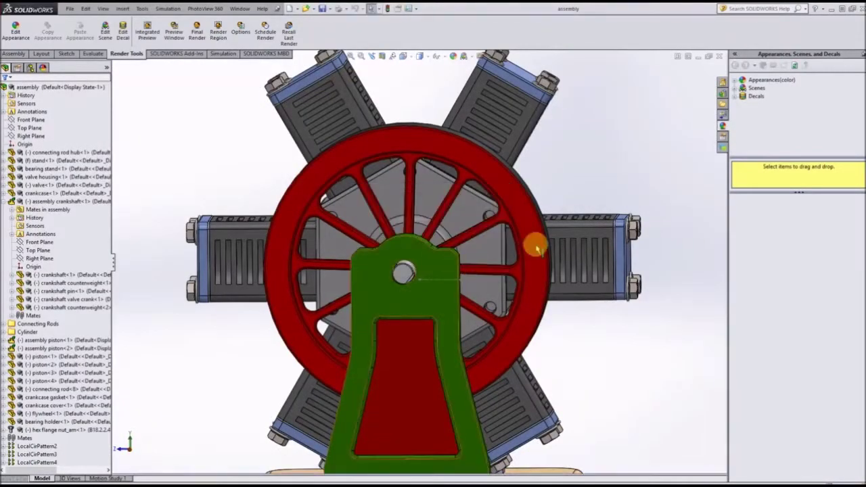
Create a section view of the engine parallel to the Right Plane, offset about 73 mm to cut through the cylinders.
scroll(552, 246, "up", 2)
middle_click_drag(552, 246, 436, 224)
left_click(436, 223)
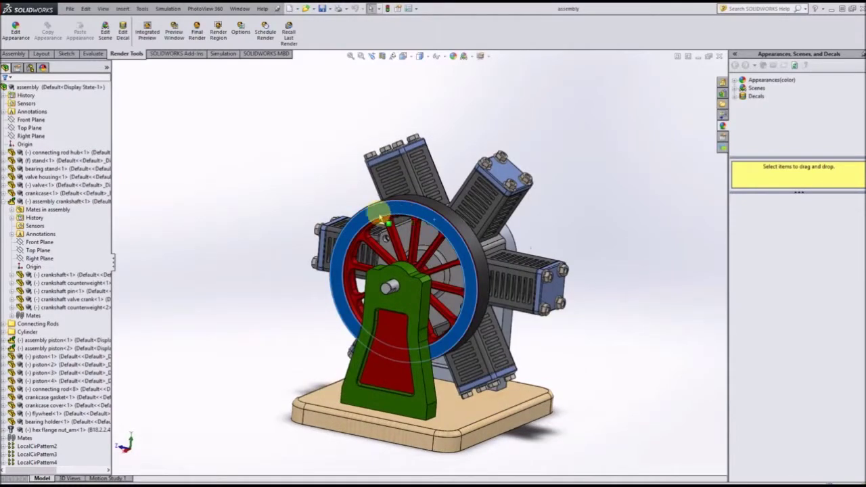
middle_click_drag(403, 259, 181, 302)
key("Escape")
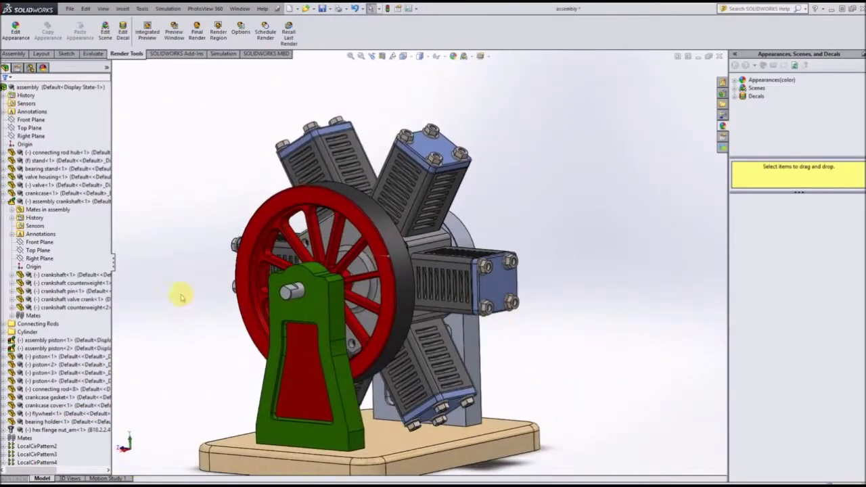
left_click(385, 59)
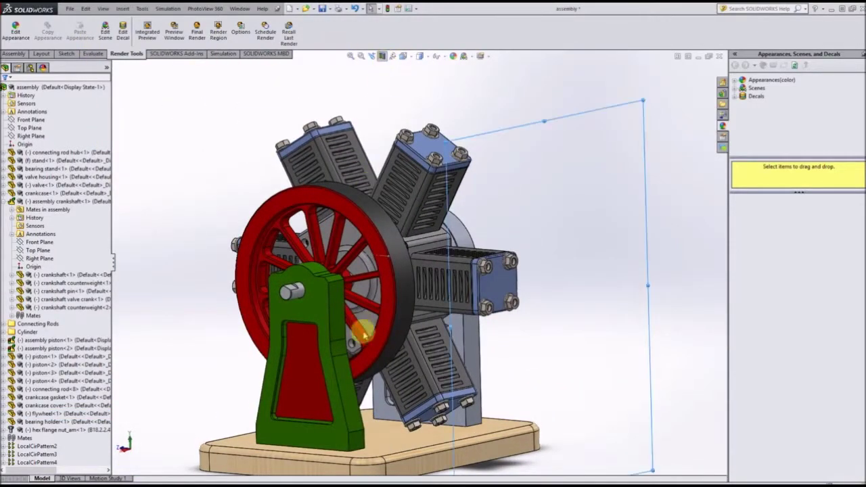
left_click(45, 181)
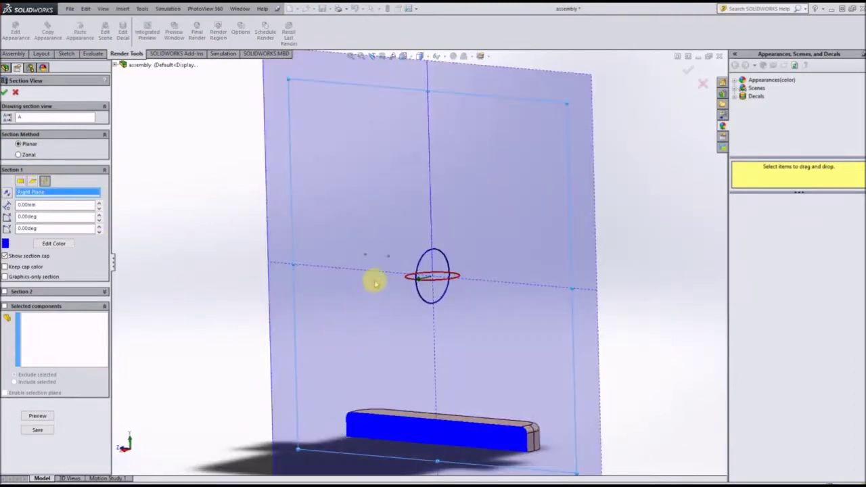
left_click_drag(417, 279, 354, 299)
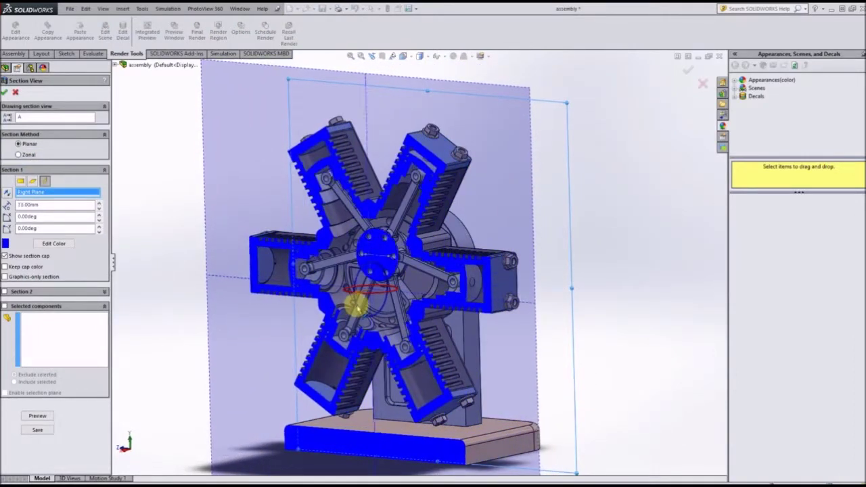
left_click(6, 93)
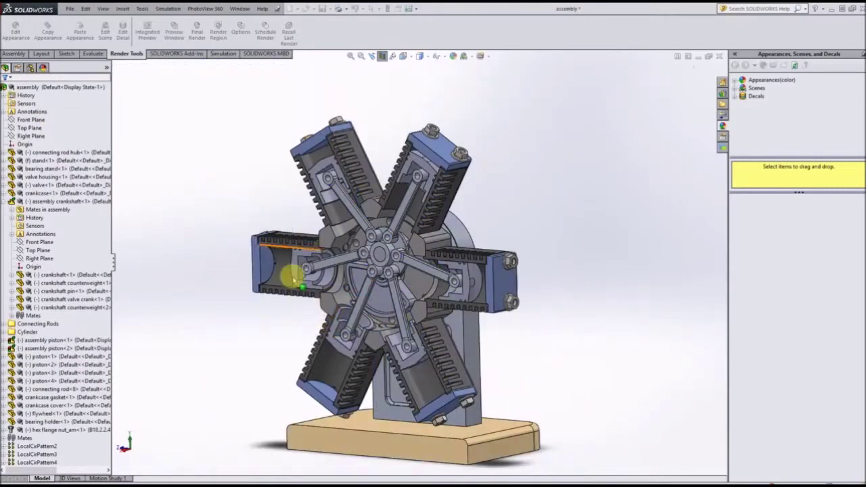
Inspect the sectioned engine's cylinders, pistons, flange nuts and the connecting rods around the central hub from several angles.
middle_click_drag(290, 271, 410, 299)
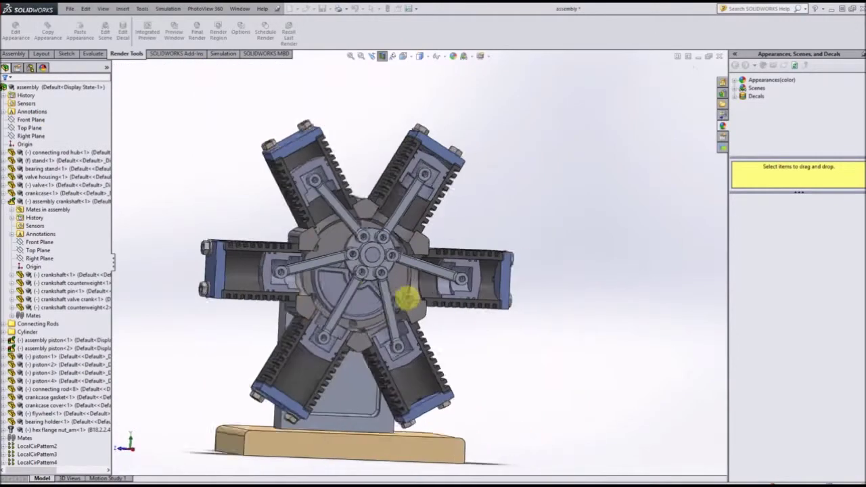
scroll(354, 286, "down", 5)
key("f")
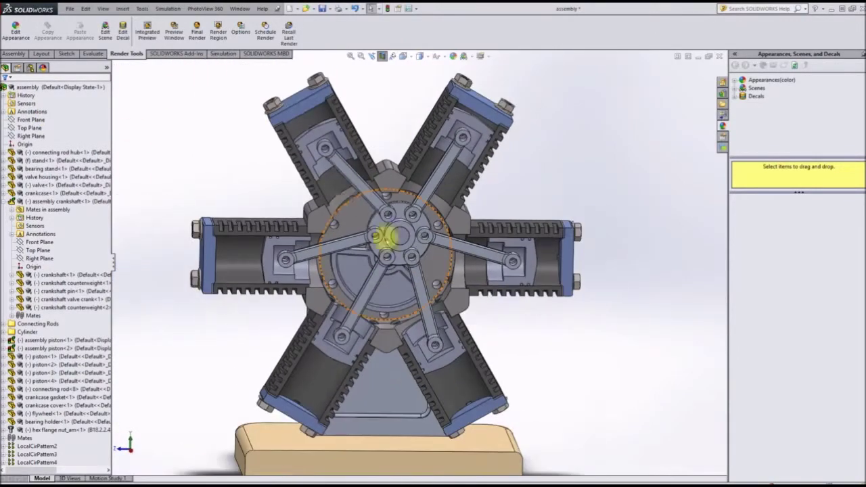
middle_click_drag(290, 106, 337, 176)
scroll(323, 131, "down", 6)
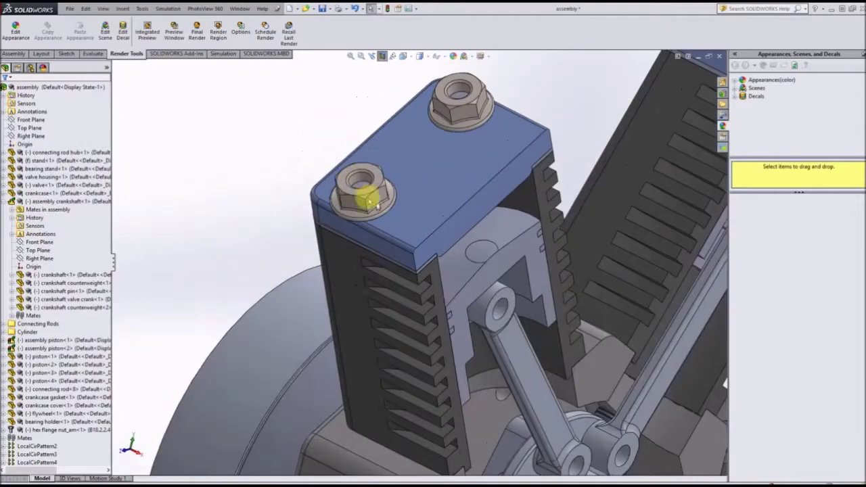
key("ctrl+1")
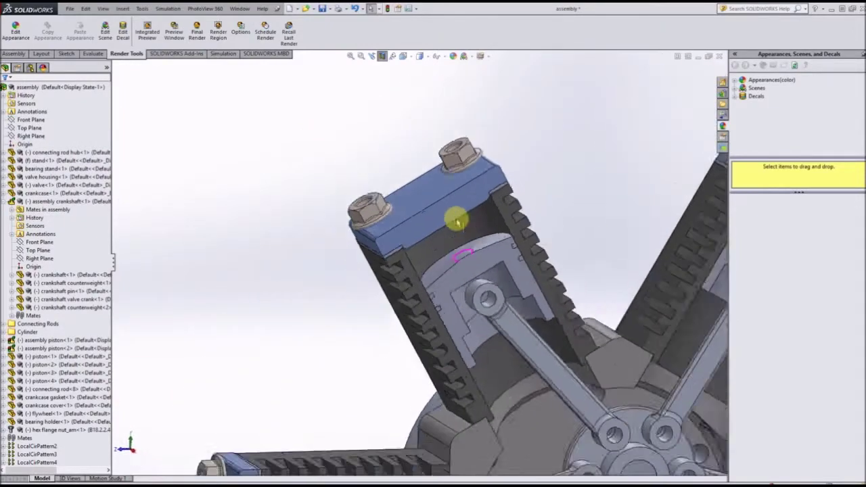
scroll(438, 342, "down", 5)
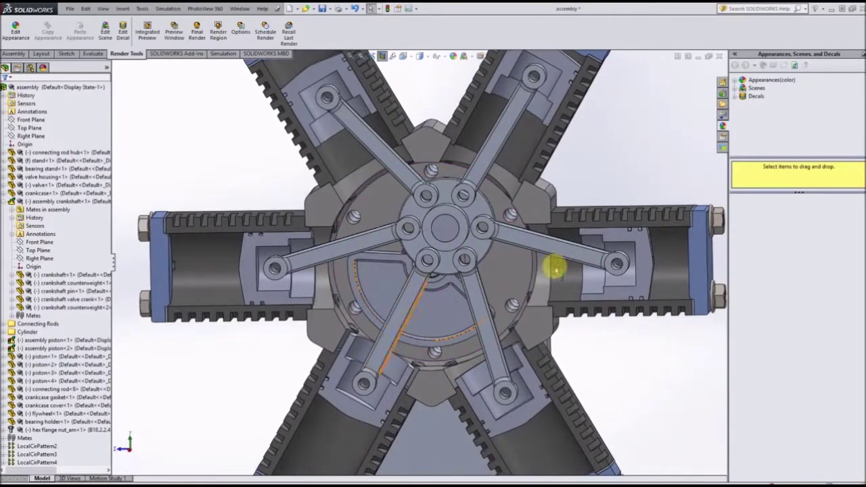
middle_click_drag(452, 284, 371, 271)
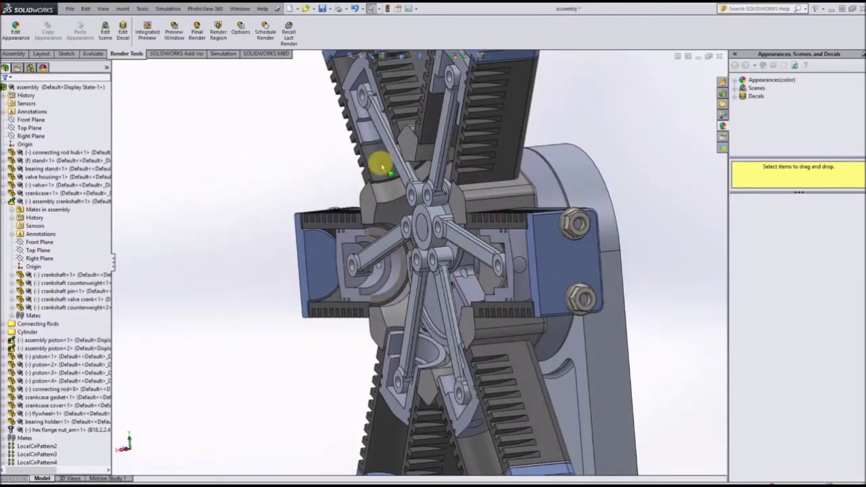
key("ctrl+1")
scroll(453, 245, "down", 3)
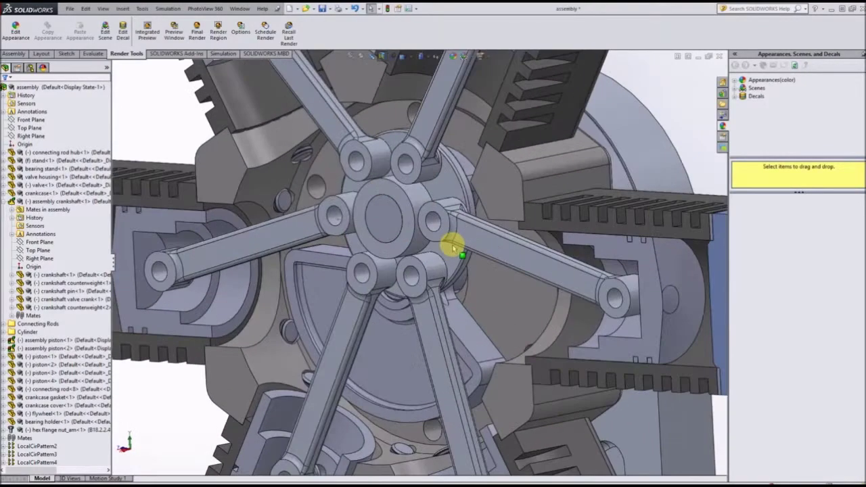
Turn the crankshaft of the sectioned engine to see how the connecting rods and pistons move.
scroll(468, 248, "up", 4)
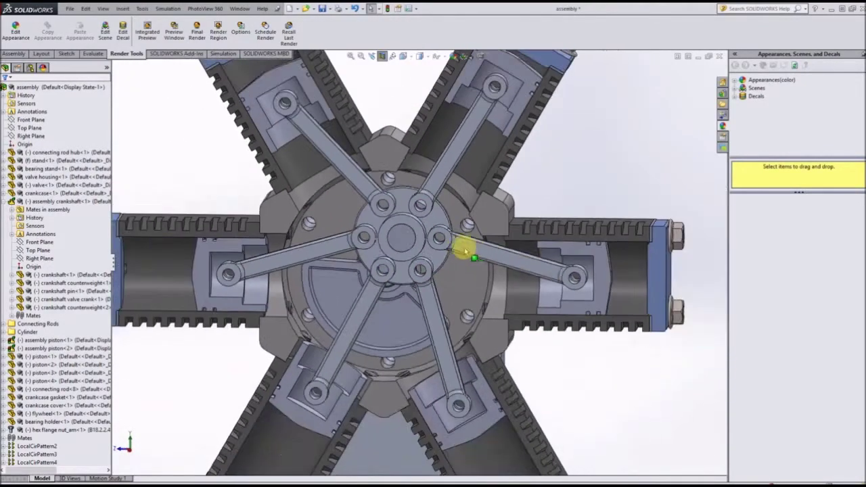
left_click_drag(310, 296, 369, 302)
scroll(387, 331, "up", 5)
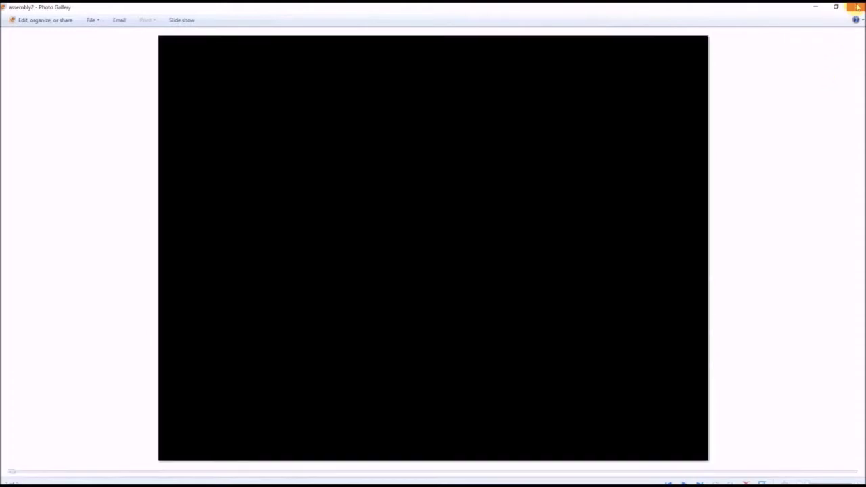
Close the assembly2 image in Photo Gallery and return to the whole sectioned engine in SOLIDWORKS.
left_click(856, 6)
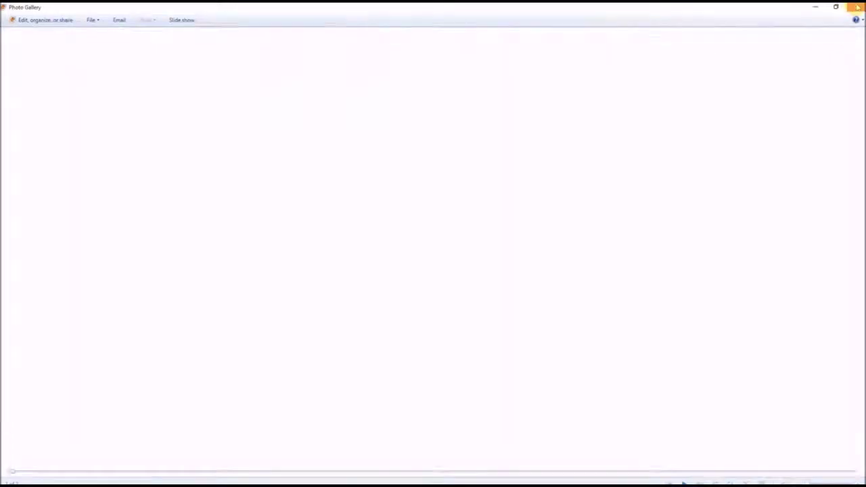
left_click(578, 294)
middle_click_drag(578, 294, 436, 286)
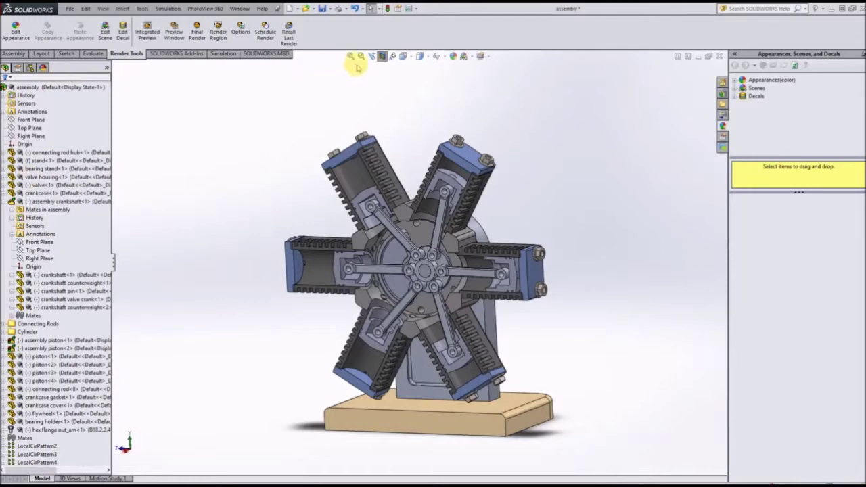
Re-create the section view on the Right Plane, view it from the opposite side, and turn the flywheel to move the pistons.
left_click(383, 58)
left_click(383, 59)
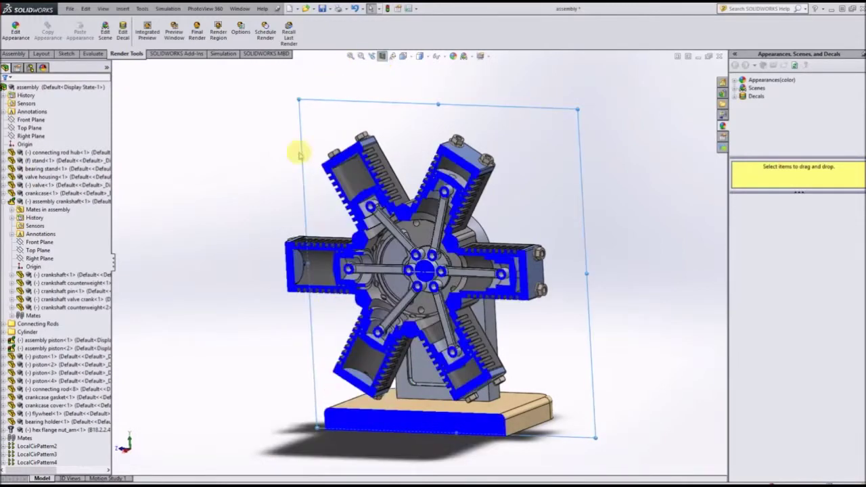
middle_click_drag(619, 309, 298, 240)
key("Return")
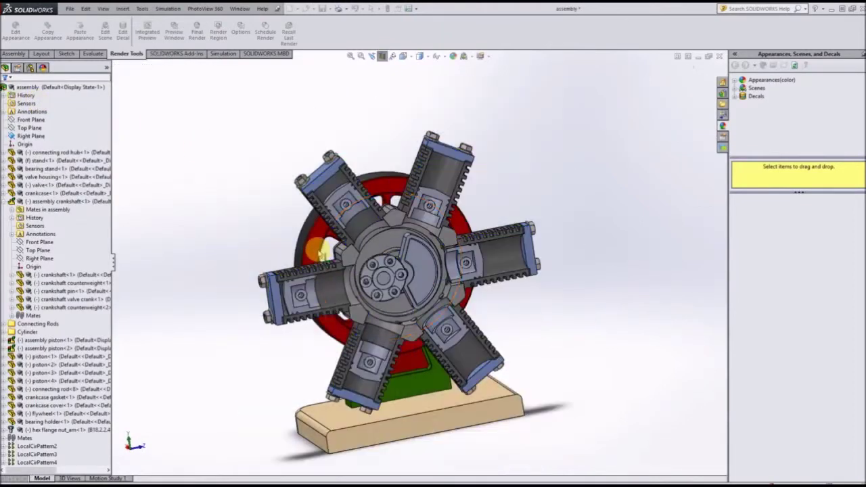
left_click_drag(318, 251, 325, 298)
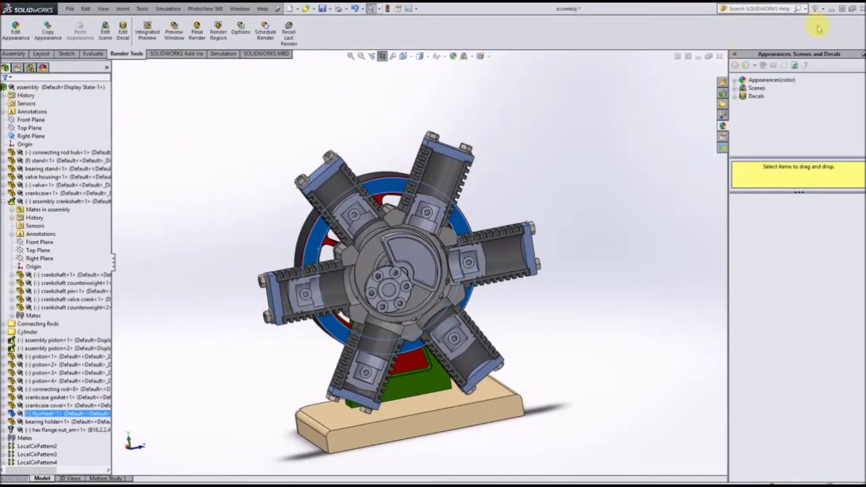
Close the engine assembly without saving its changes.
left_click(719, 56)
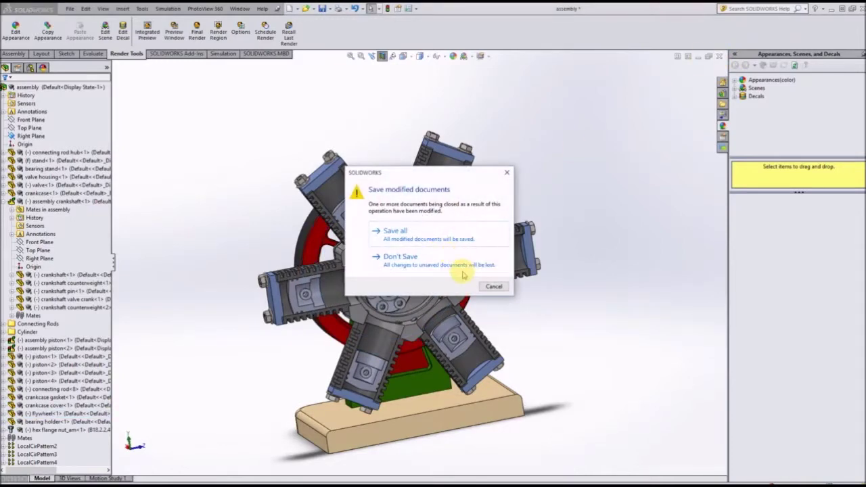
left_click(506, 174)
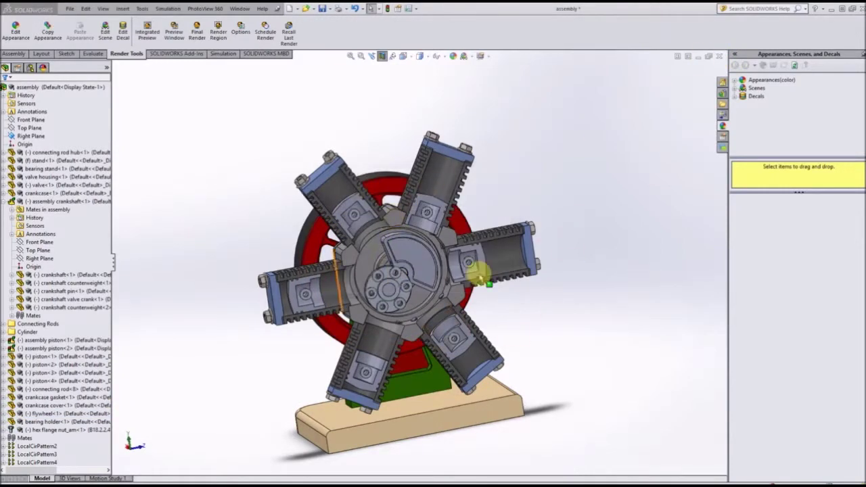
left_click(720, 56)
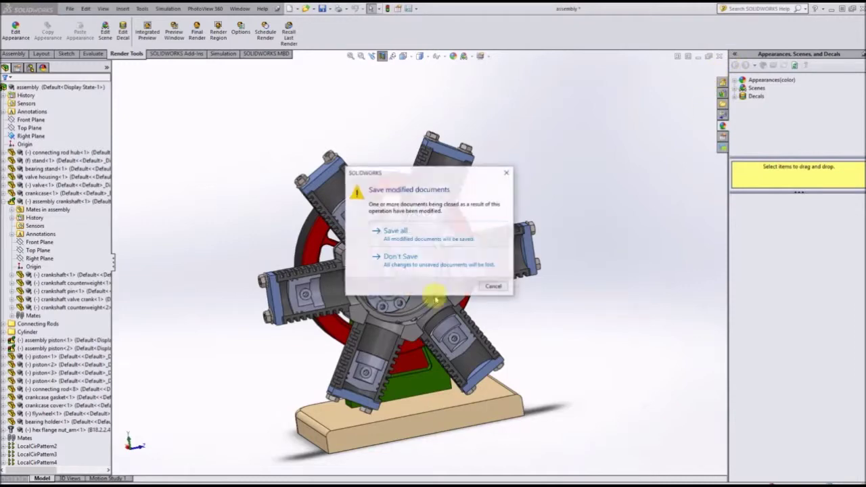
left_click(398, 261)
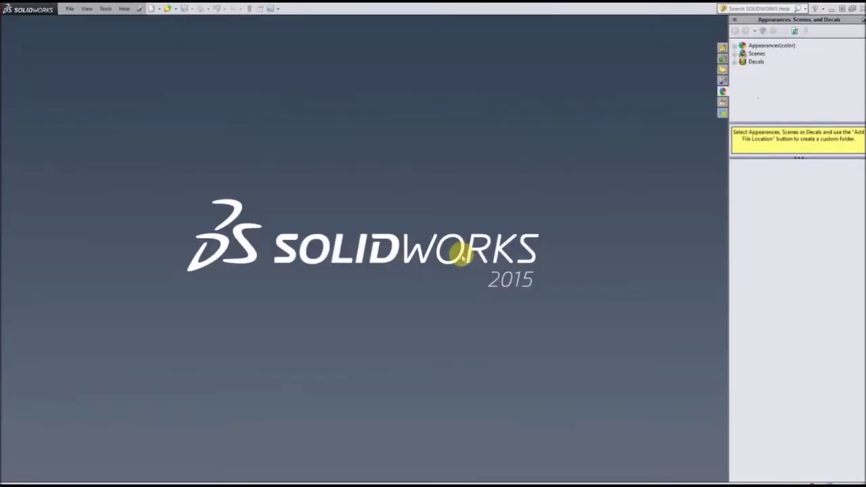
Switch to complete2.pdf in Edge and review the Main Assembly sheet, ending on the Lower Base Bearing Holder sheet.
mouse_move(126, 482)
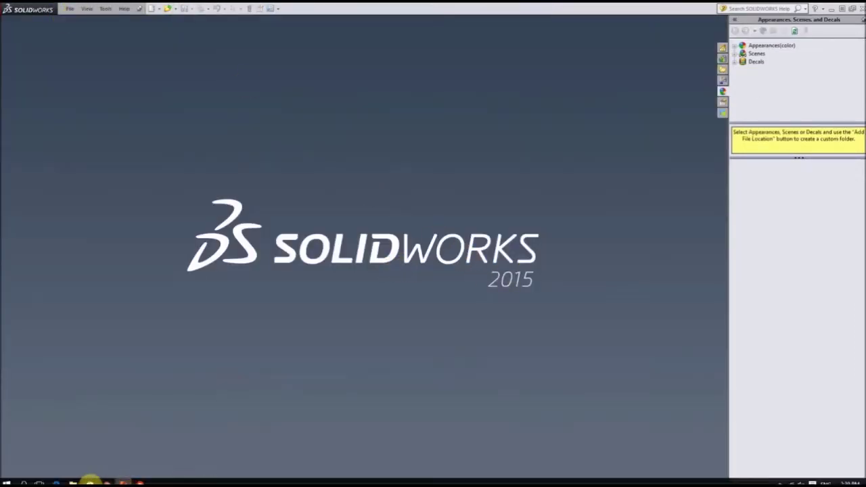
left_click(72, 482)
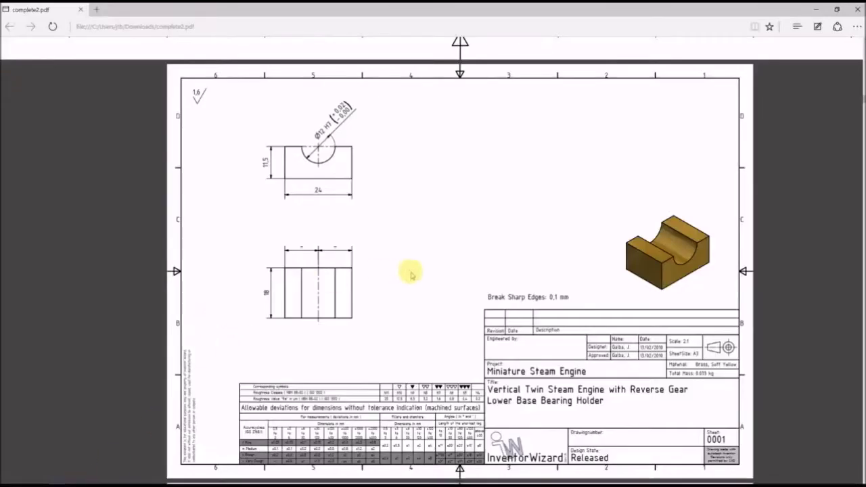
scroll(508, 352, "up", 5)
scroll(507, 352, "up", 3)
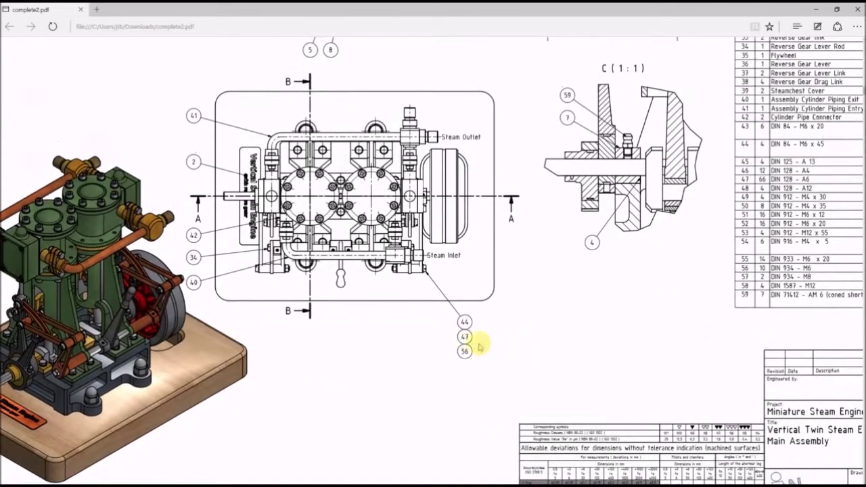
scroll(199, 262, "up", 6)
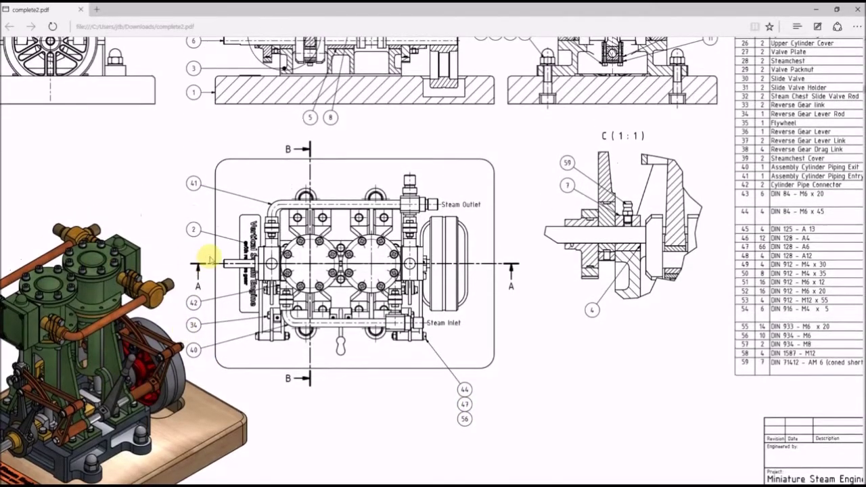
scroll(209, 251, "down", 6)
scroll(212, 257, "down", 10)
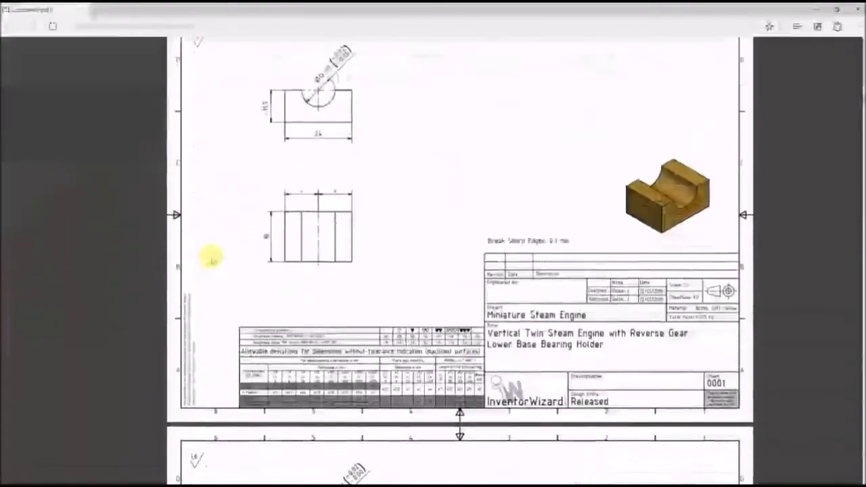
scroll(213, 255, "up", 1)
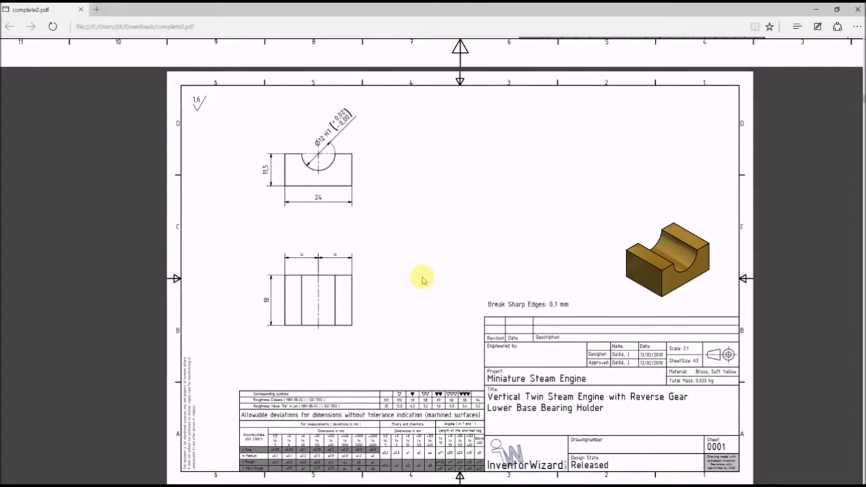
Look through the Base Bearing Lower Holder2 sheet and the three-hole bearing holder sheet after it.
scroll(447, 276, "down", 10)
scroll(426, 274, "down", 6)
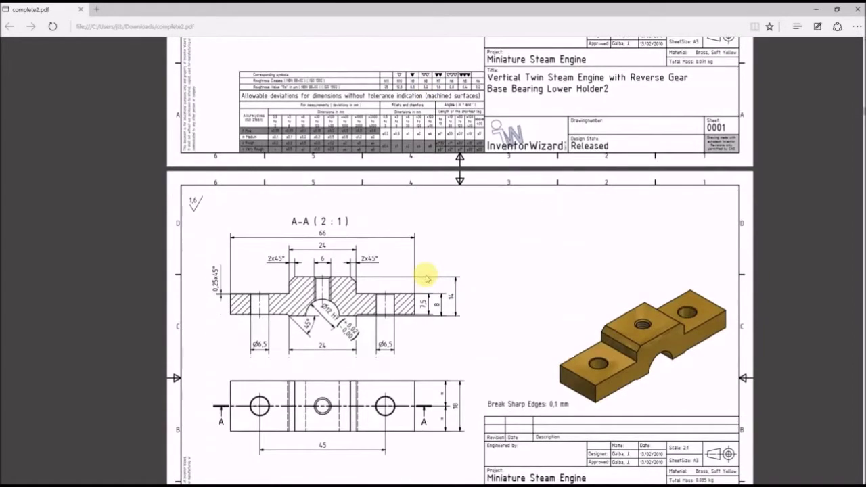
scroll(428, 271, "up", 15)
scroll(440, 274, "down", 4)
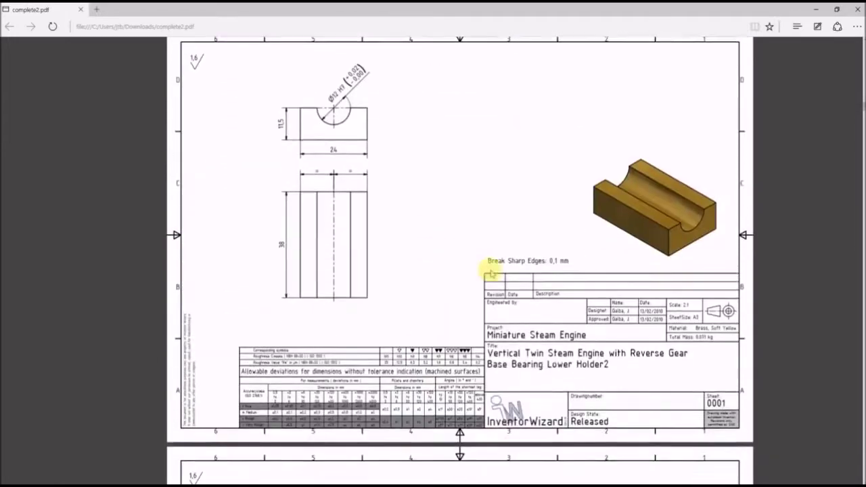
scroll(857, 125, "down", 8)
scroll(857, 128, "down", 10)
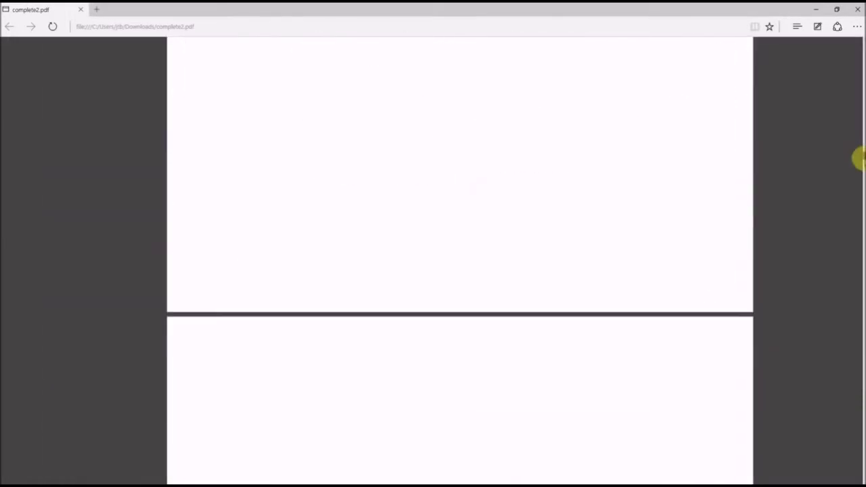
Examine the Base sheet's section views, plan view and isometric picture, and go back toward the earlier sheets.
scroll(857, 131, "up", 2)
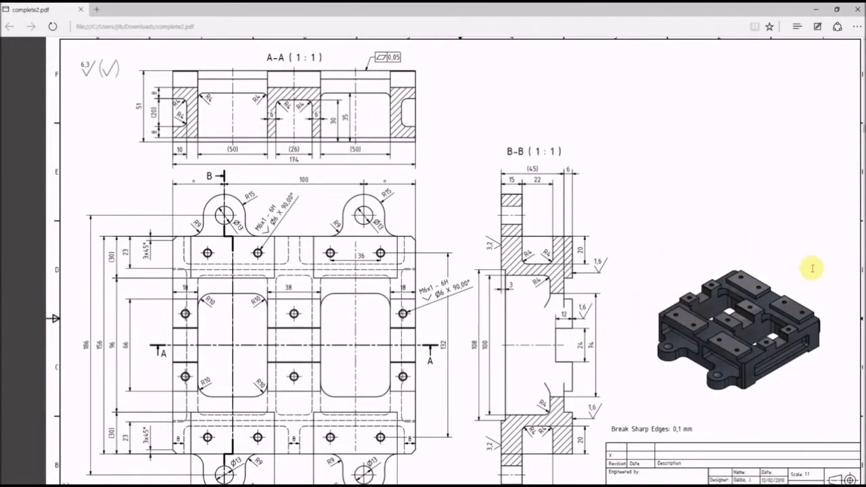
scroll(727, 281, "down", 3)
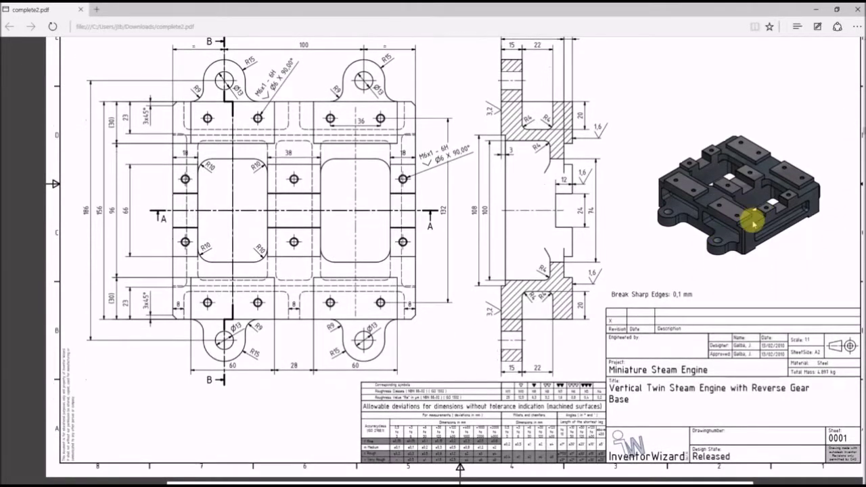
scroll(778, 203, "up", 1)
scroll(858, 132, "up", 2)
left_click_drag(861, 128, 860, 101)
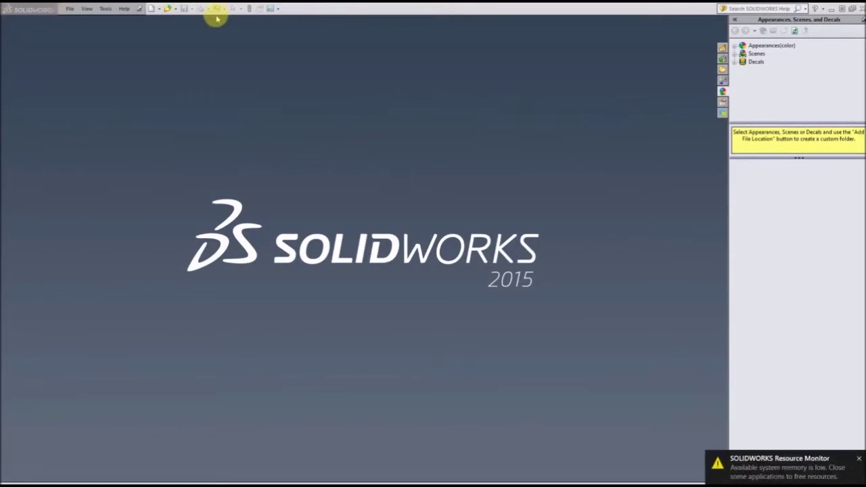
Create a new part document in SOLIDWORKS, dismiss the low-memory notification, and glance at the Lower Base Bearing Holder drawing.
left_click(153, 8)
double_click(184, 169)
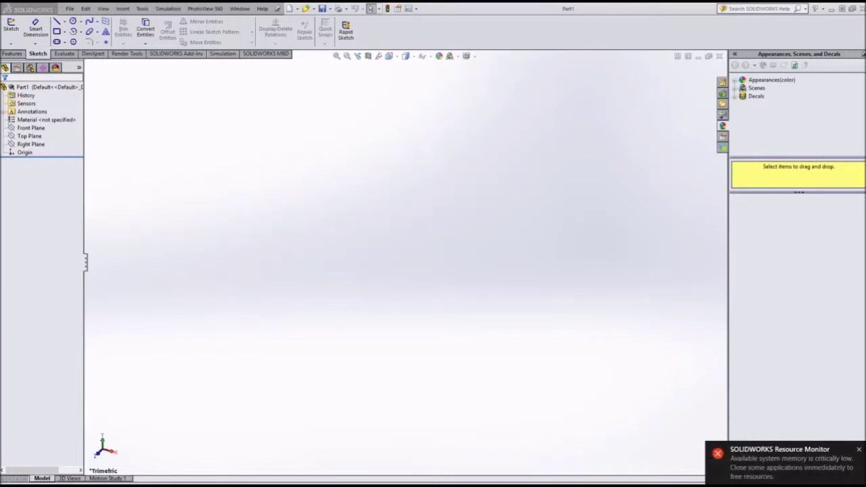
left_click(858, 449)
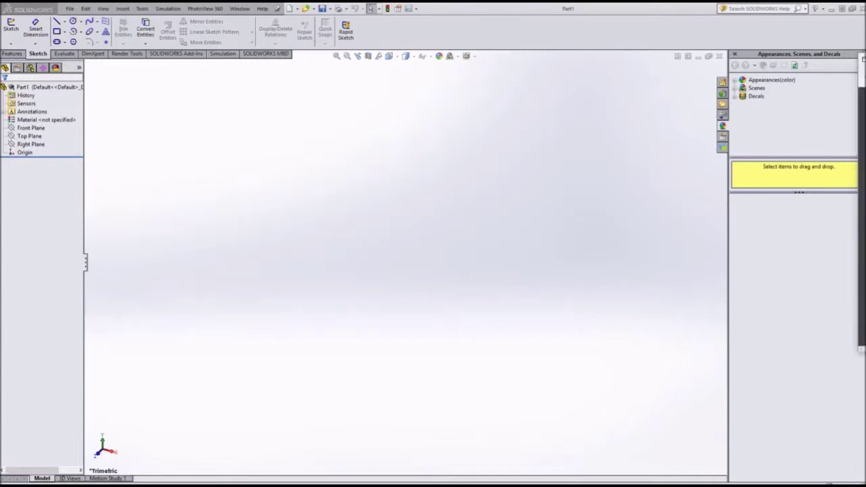
key("alt+Tab")
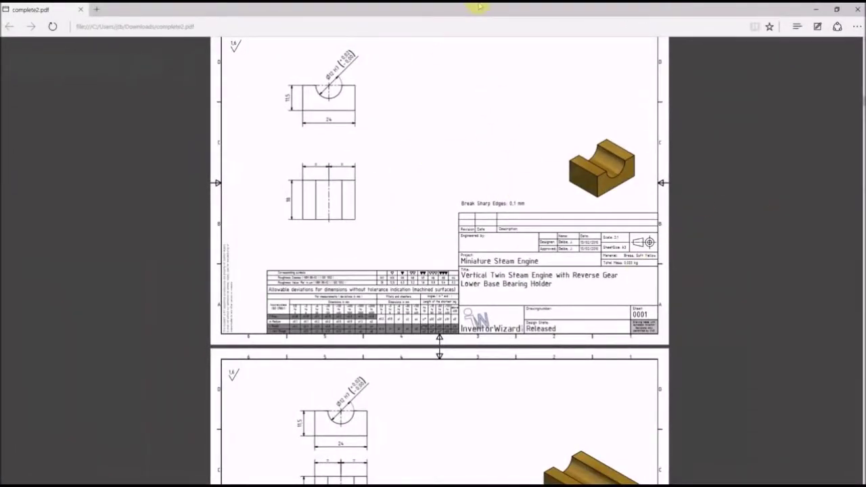
key("alt+Tab")
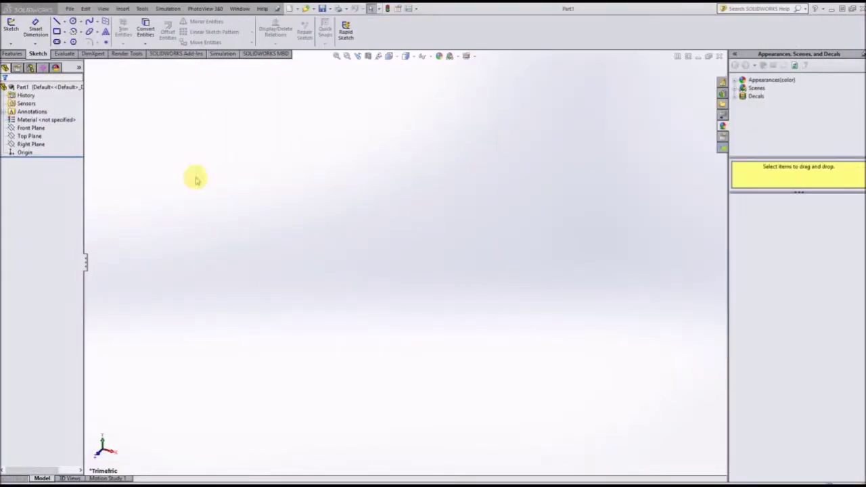
Start a sketch on the Front Plane and keep the document units at MMGS (millimeter, gram, second).
left_click(11, 27)
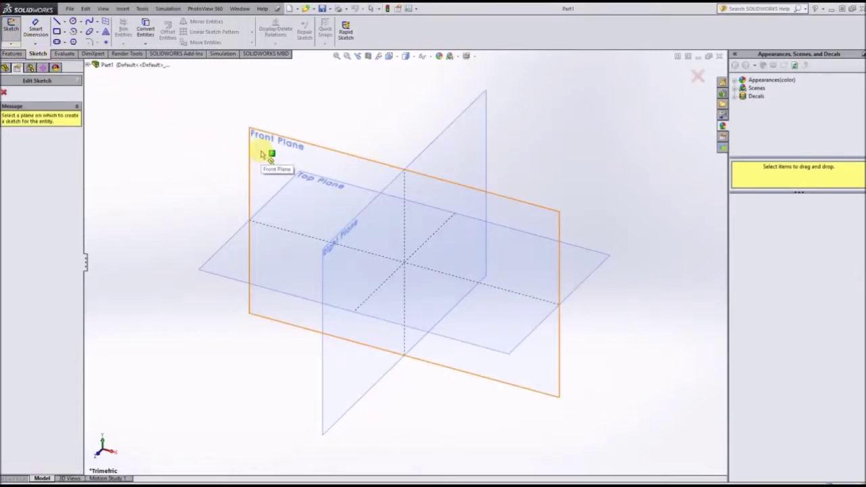
left_click(262, 154)
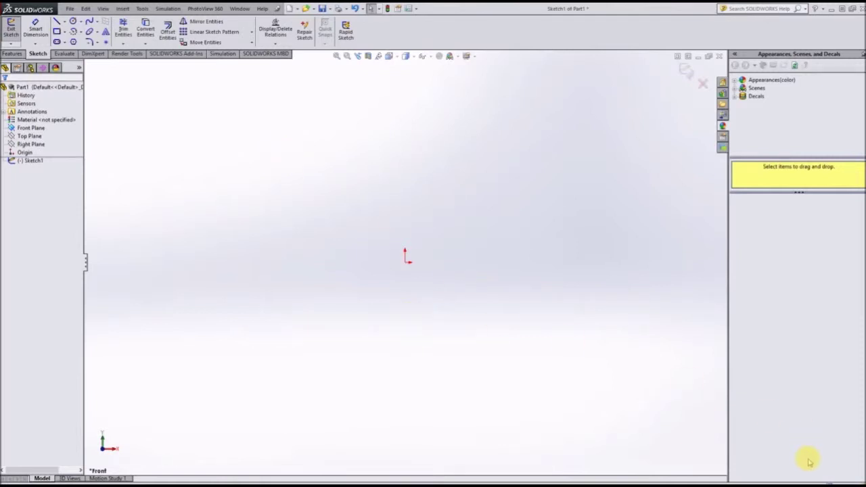
left_click(806, 481)
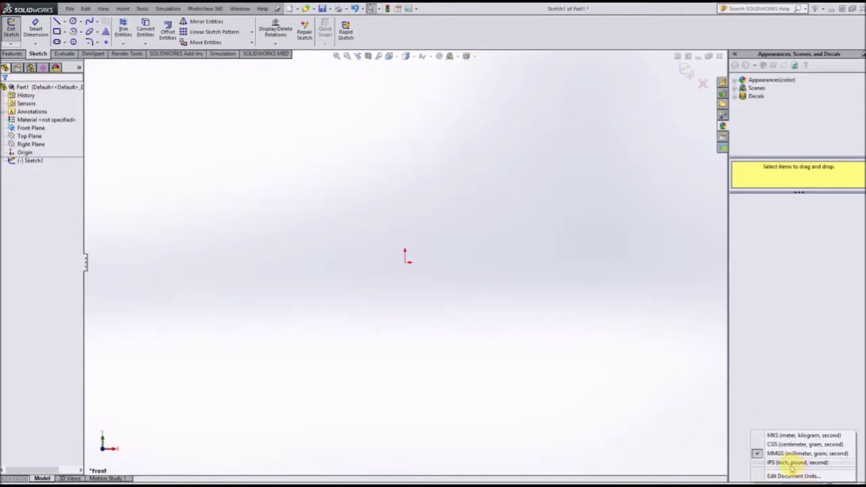
left_click(776, 445)
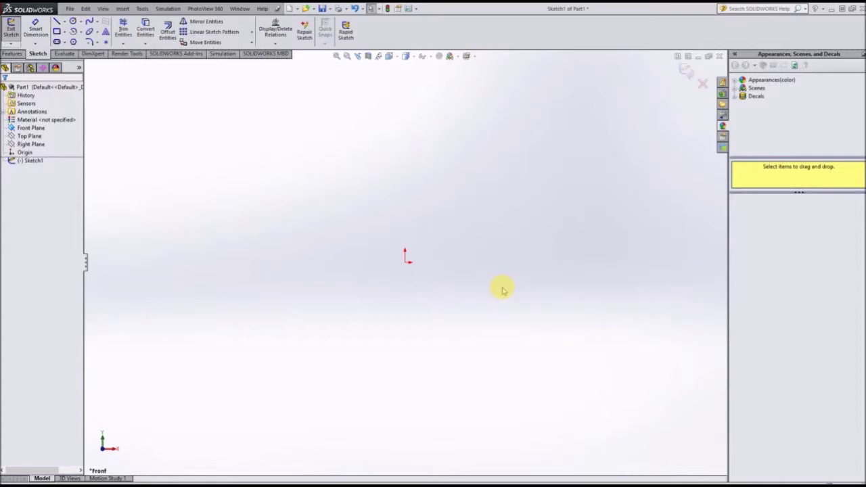
Check the Lower Base Bearing Holder drawing and sketch a center rectangle about 68 by 38 mm centred on the origin.
key("alt+Tab")
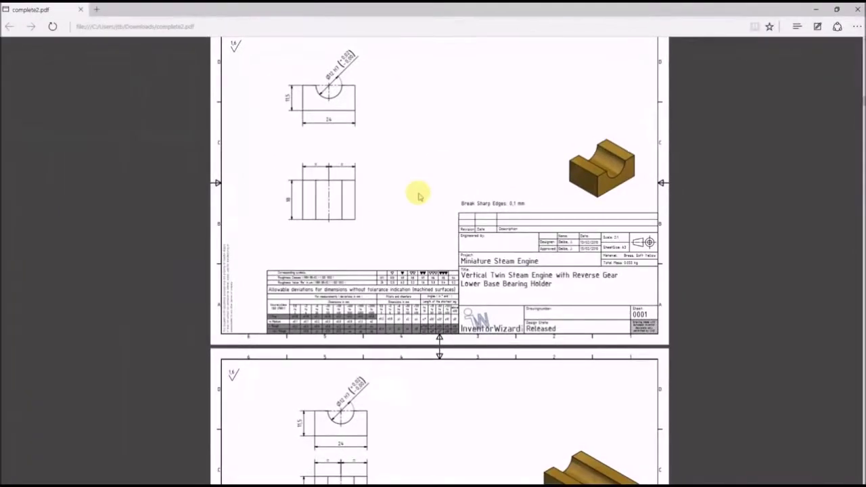
left_click_drag(480, 9, 865, 110)
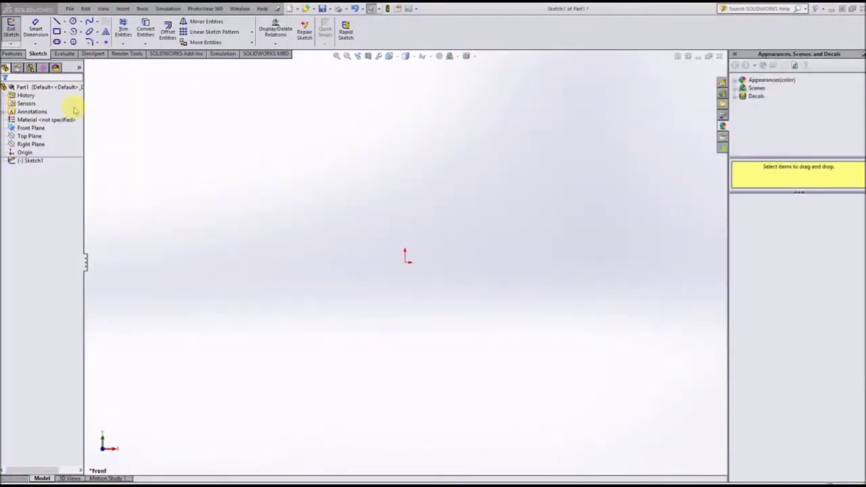
left_click(64, 32)
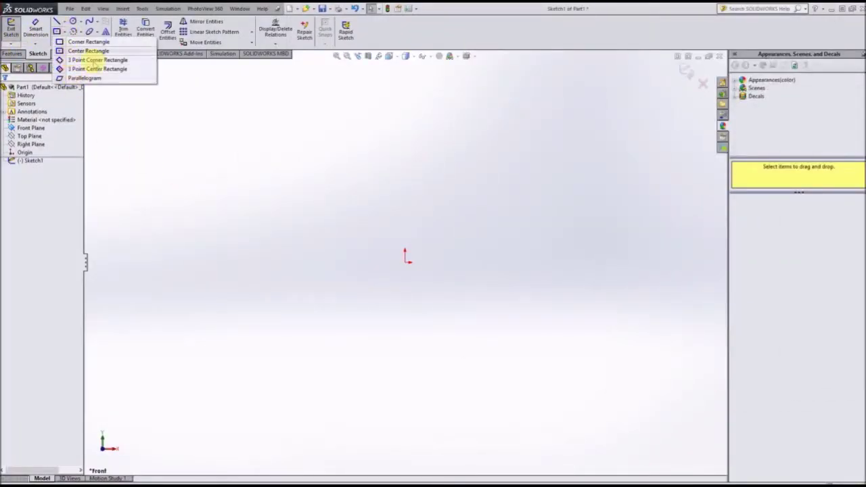
left_click(84, 51)
left_click(405, 261)
left_click(468, 297)
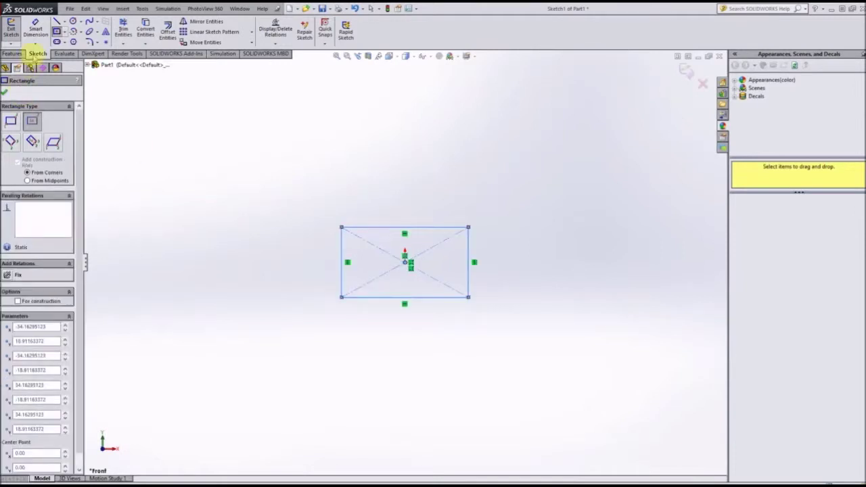
Dimension the centre rectangle 24 mm wide and 11.5 mm high.
left_click(36, 31)
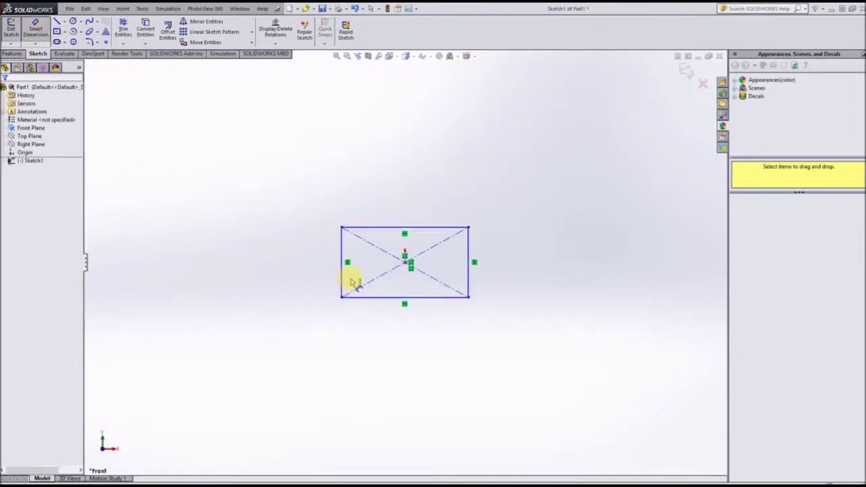
left_click(377, 302)
left_click(405, 349)
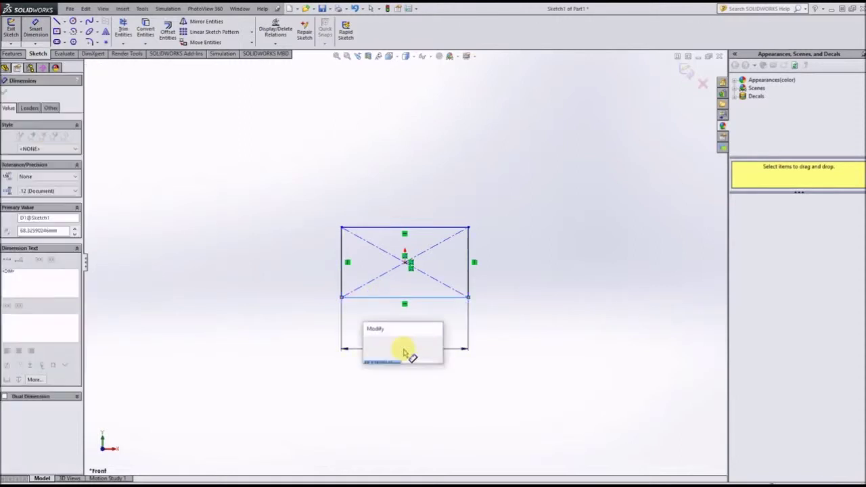
type("24")
key("Return")
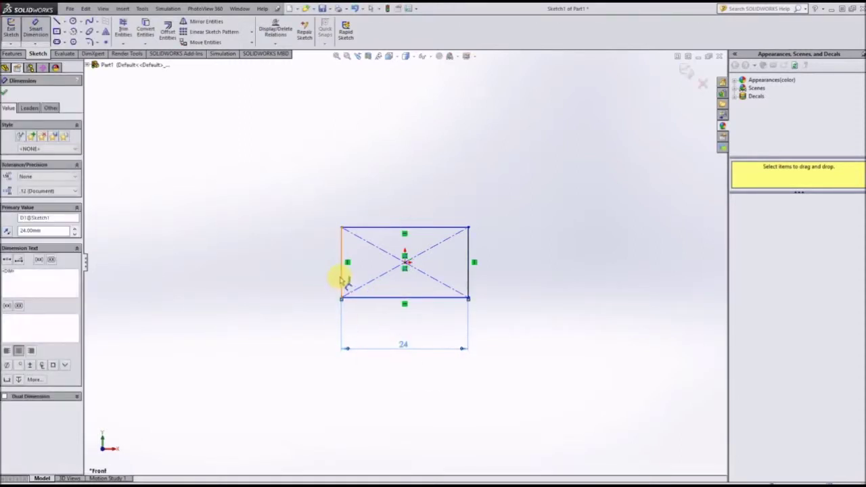
left_click(341, 280)
left_click(329, 281)
type("11.5")
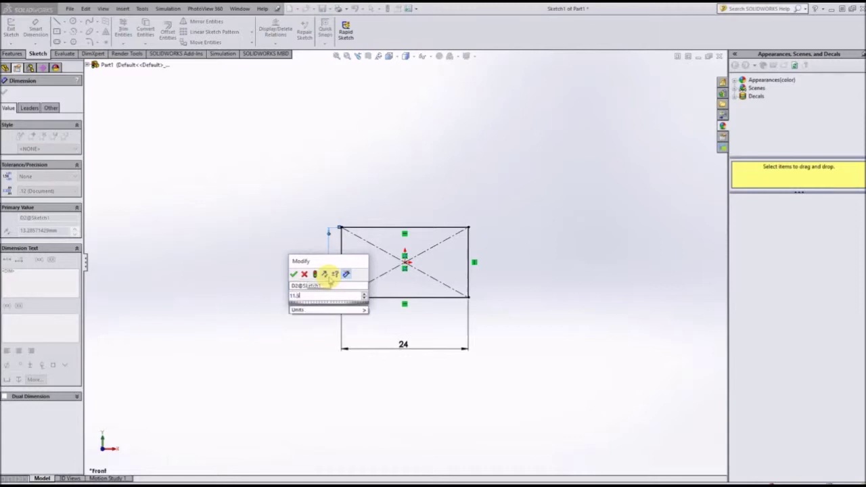
key("Return")
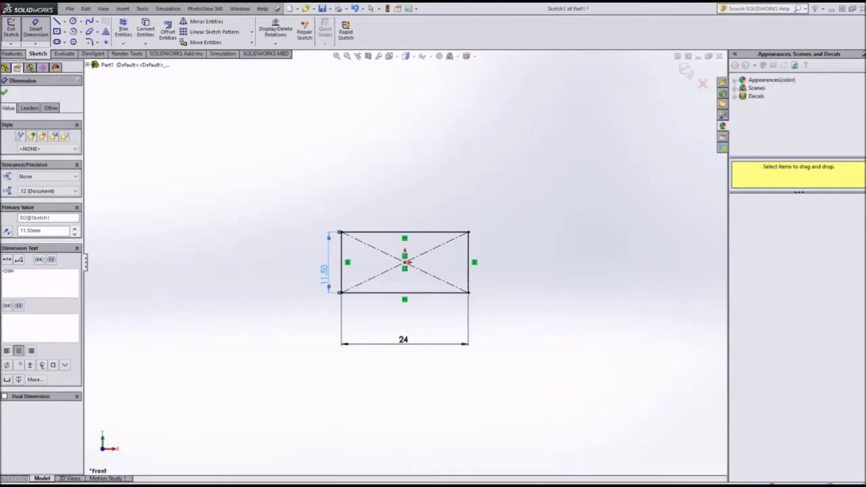
Check the Lower Base Bearing Holder drawing and sketch a circle about 7 mm in diameter centred on the midpoint of the rectangle's top edge.
key("alt+Tab")
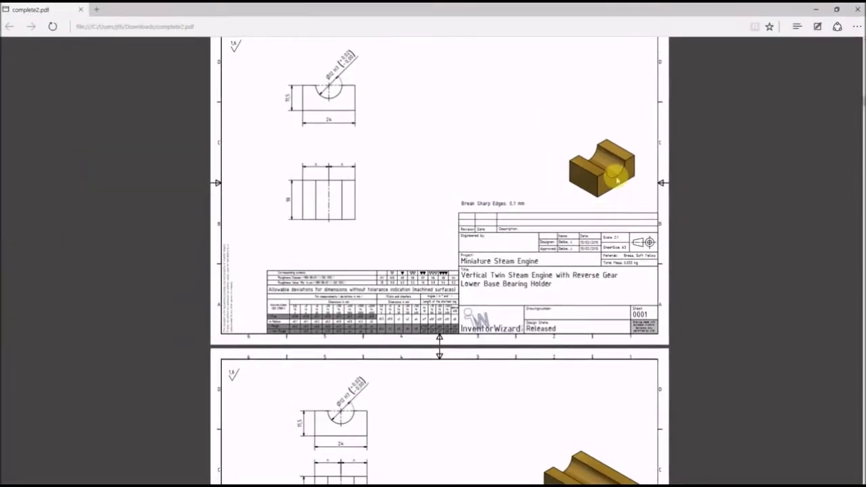
left_click_drag(491, 8, 598, 114)
key("alt+Tab")
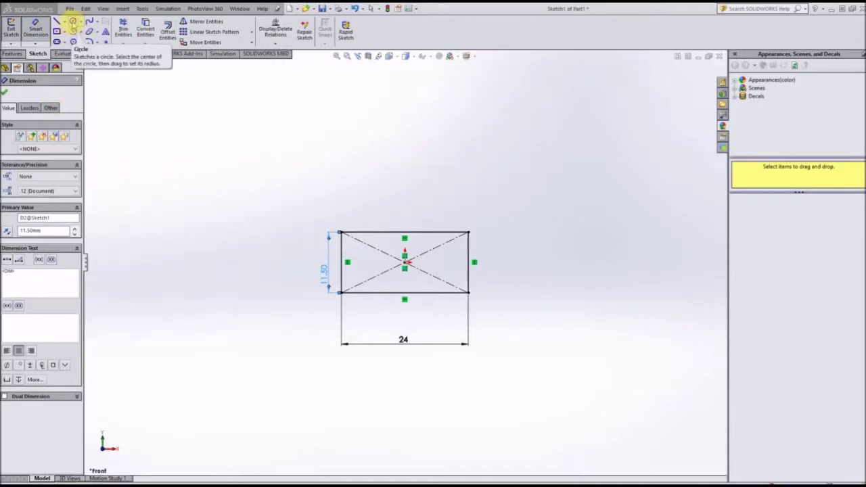
left_click(72, 21)
left_click(405, 233)
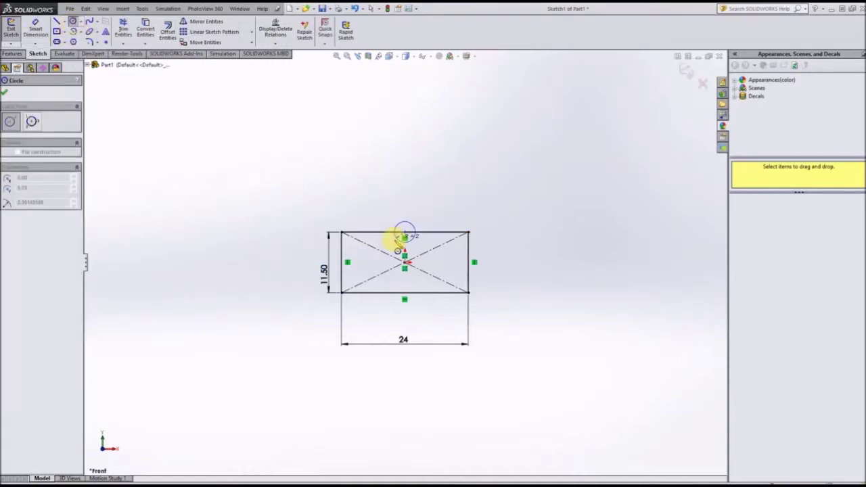
left_click(393, 245)
Dimension the circle on the rectangle's top edge to a diameter of 12 mm.
left_click(35, 30)
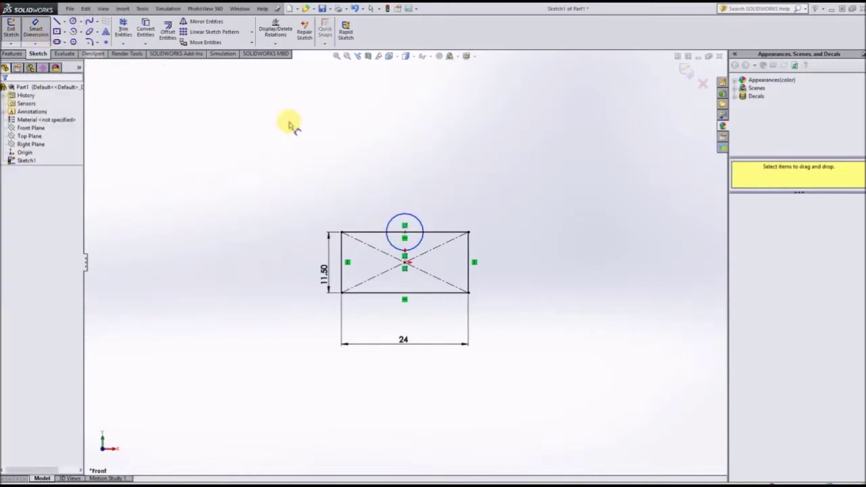
left_click(422, 225)
left_click(410, 195)
type("12")
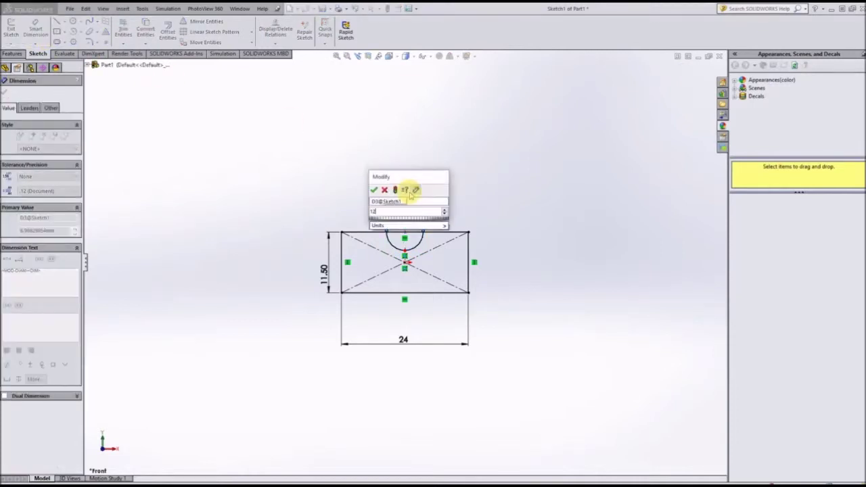
key("Return")
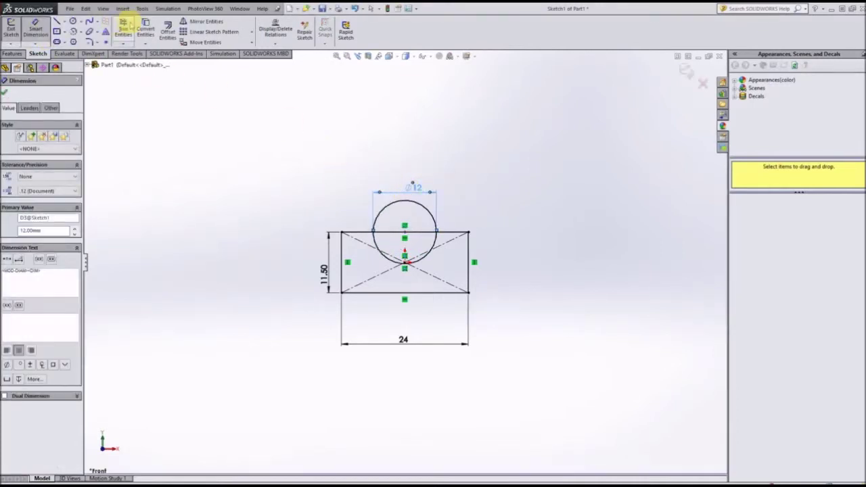
Trim away the circle's upper half and the top edge segment inside it, leaving a semicircular notch in the rectangle.
left_click(123, 28)
scroll(429, 277, "down", 3)
mouse_move(304, 155)
left_mouse_down()
mouse_move(434, 170)
mouse_move(418, 185)
mouse_move(348, 178)
left_mouse_up()
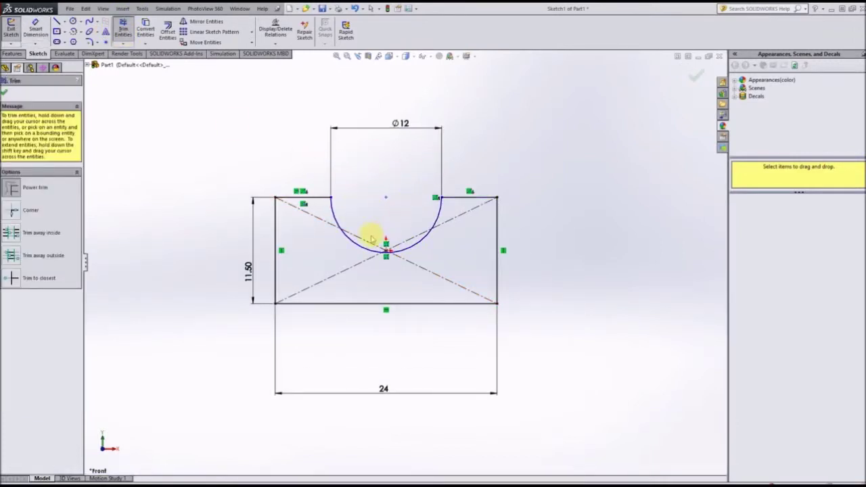
key("z")
key("Escape")
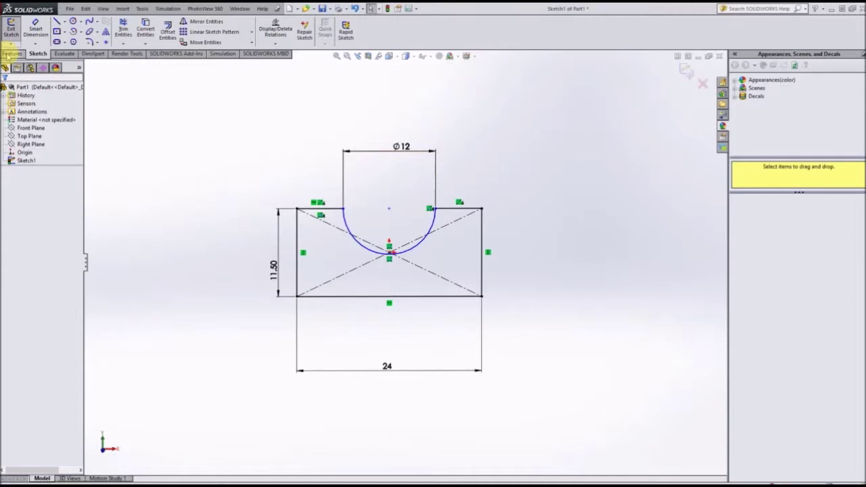
Extrude the notched rectangle profile as a blind boss 18 mm deep and inspect the solid.
left_click(12, 53)
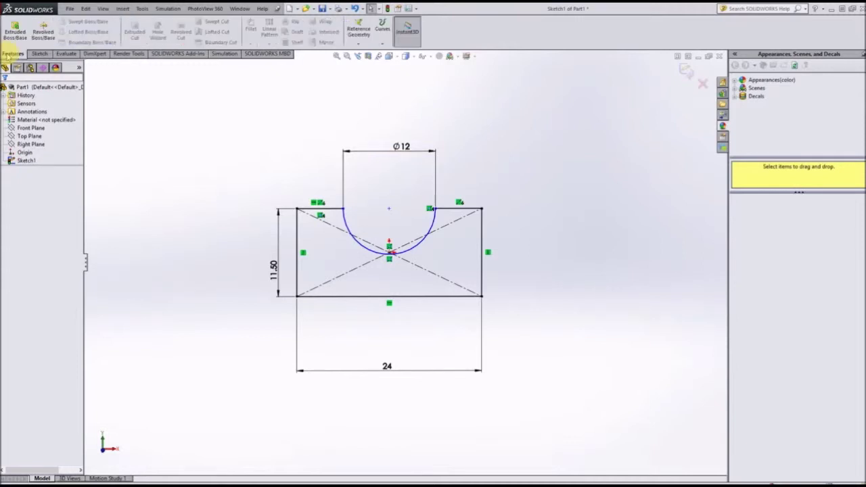
left_click(15, 30)
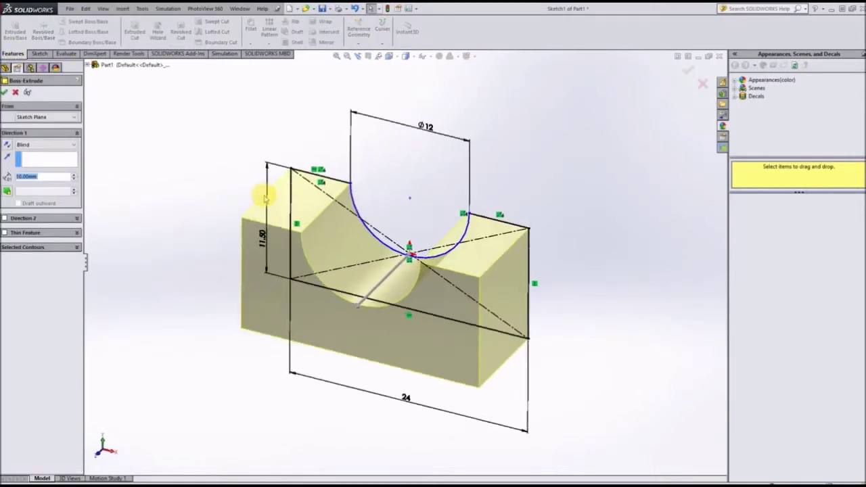
type("18")
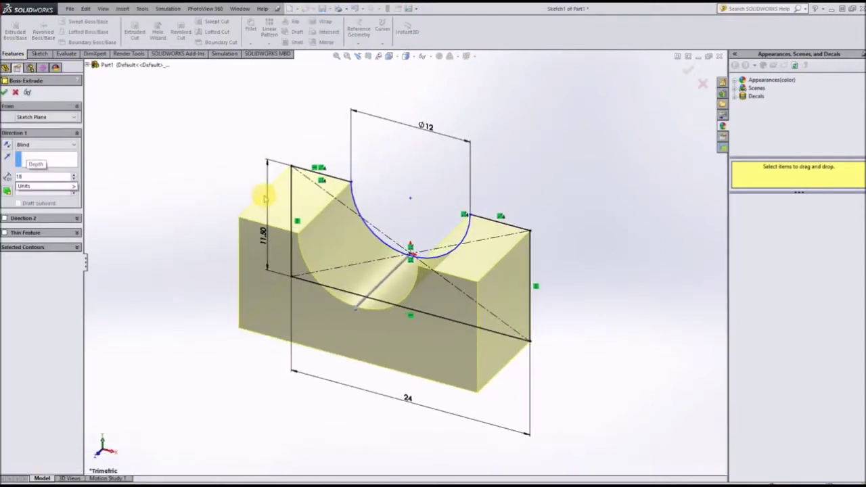
key("Return")
left_click(6, 93)
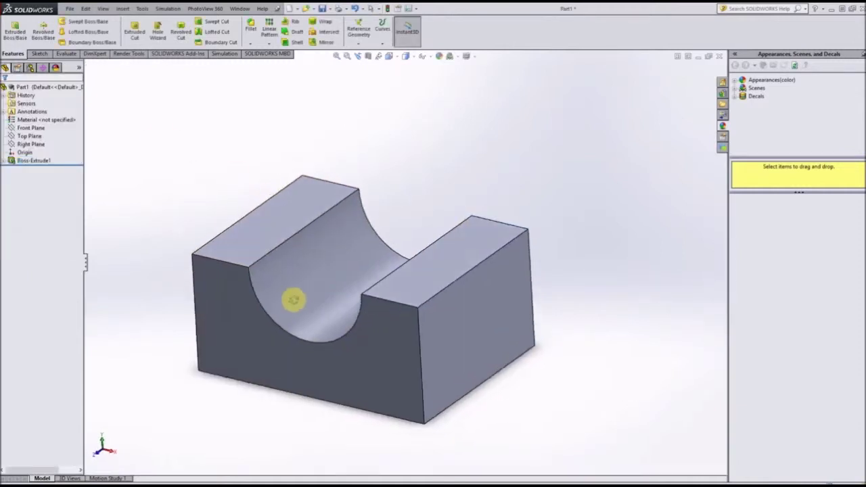
scroll(295, 318, "up", 5)
middle_click_drag(296, 329, 429, 295)
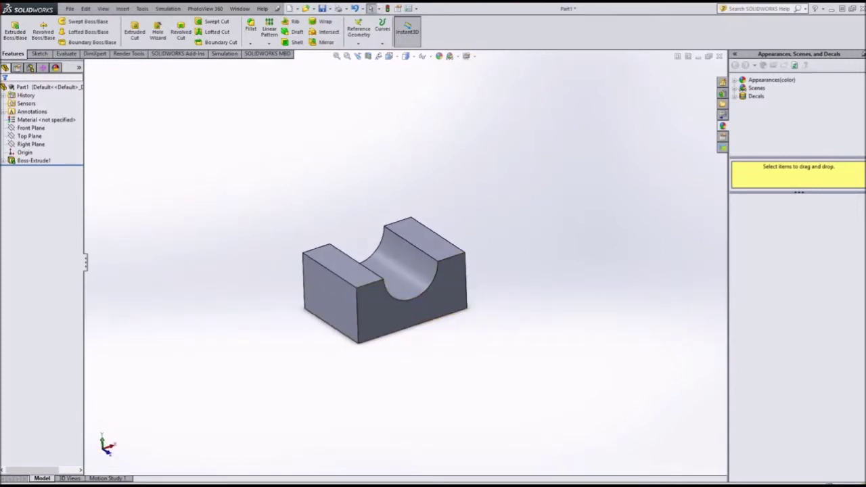
Examine the title block of the Lower Base Bearing Holder drawing for the specified material and return to the part.
key("alt+Tab")
scroll(568, 200, "down", 3)
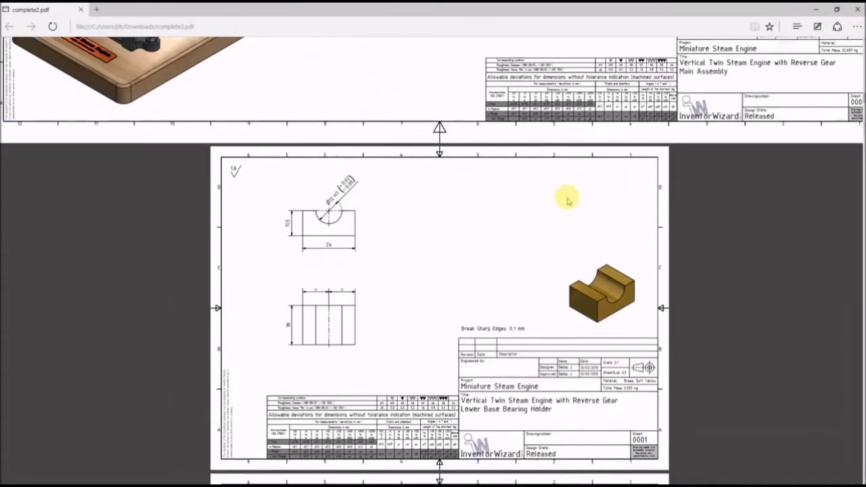
scroll(586, 290, "down", 1)
left_click_drag(606, 16, 429, 6)
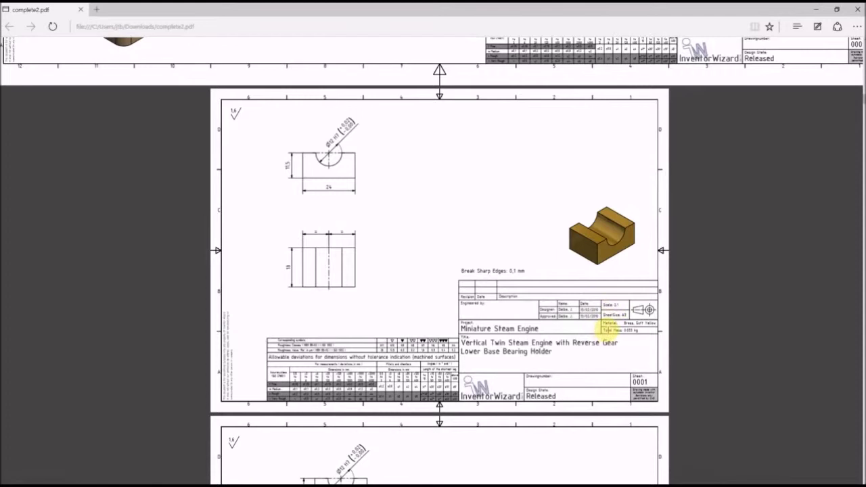
scroll(606, 329, "up", 5, "ctrl")
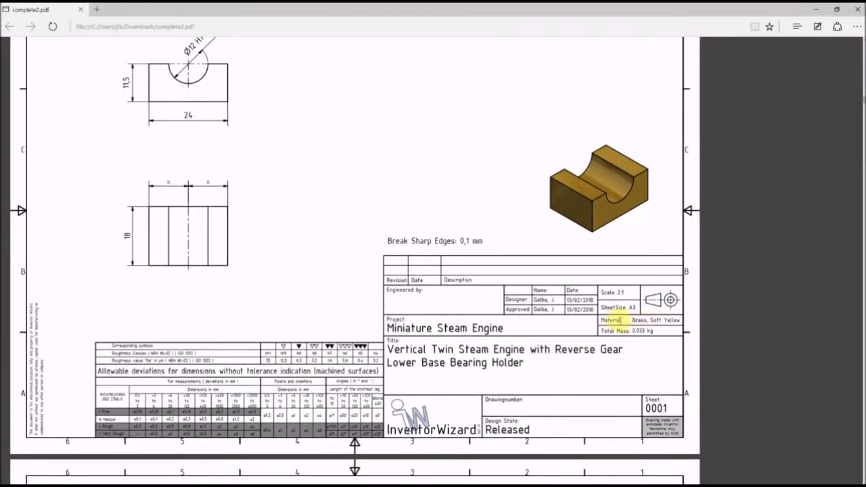
triple_click(668, 323)
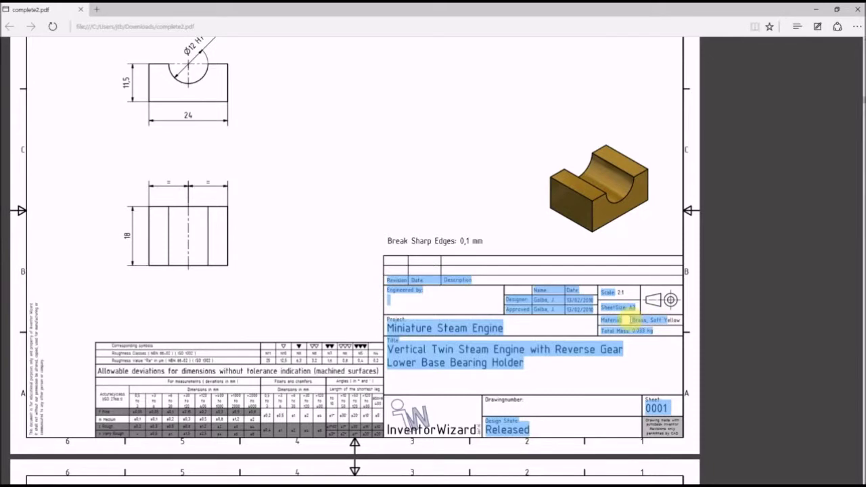
left_click(672, 341)
left_click(816, 9)
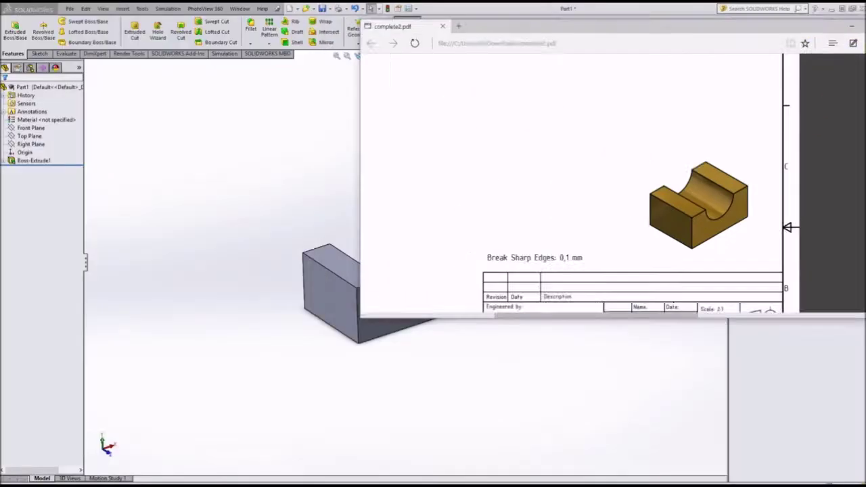
Open the part's material editor and look through the Copper Alloys and Other Metals categories for a suitable brass.
right_click(46, 120)
left_click(61, 126)
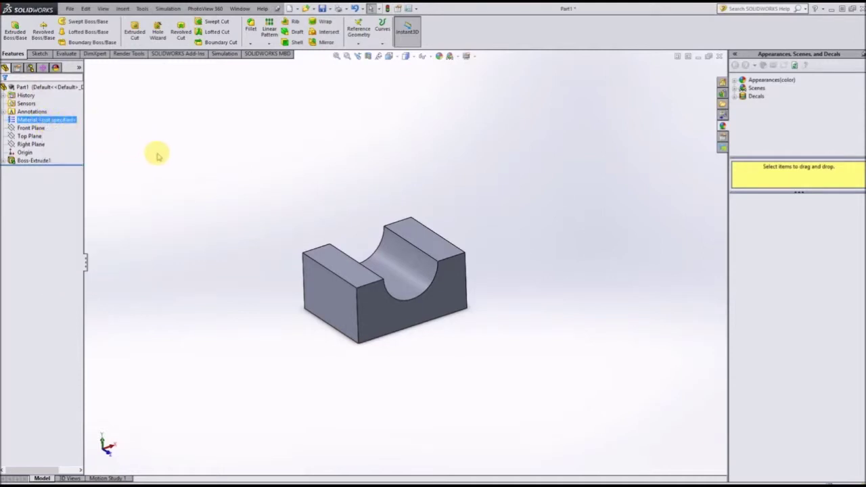
double_click(47, 122)
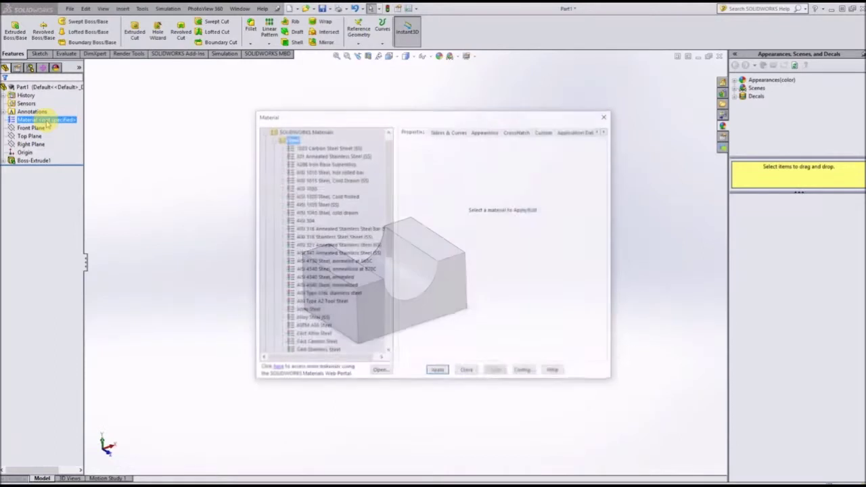
left_click(271, 133)
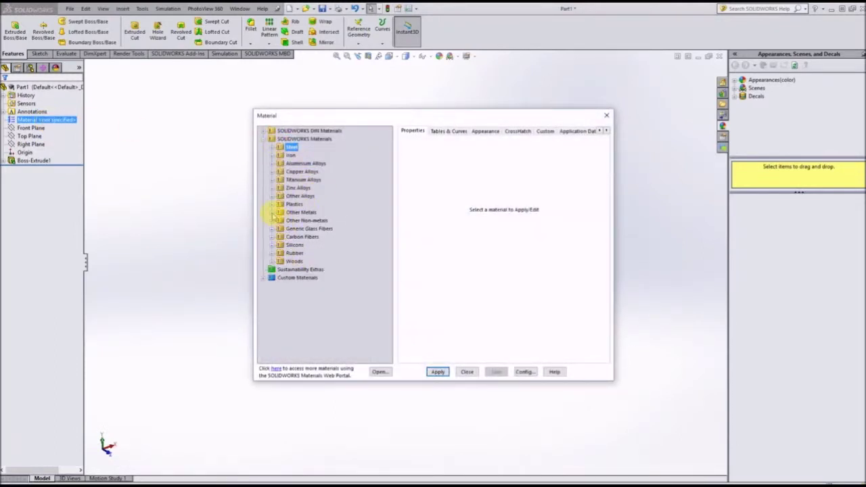
double_click(273, 172)
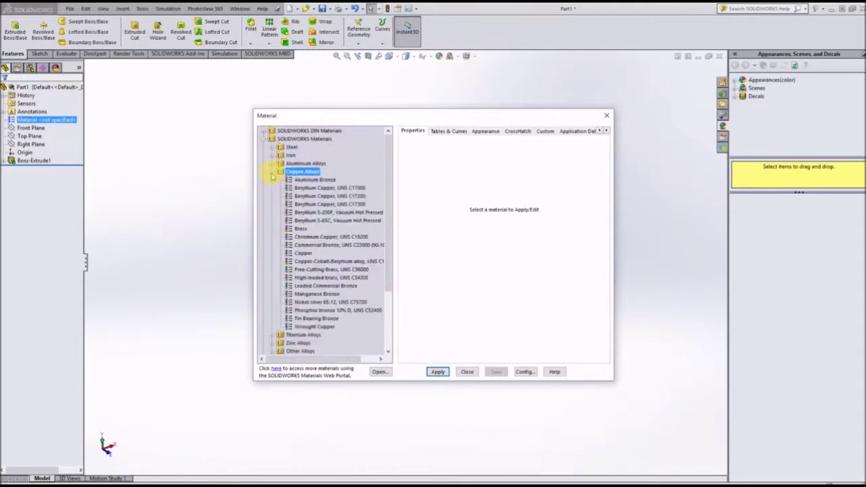
left_click(272, 172)
double_click(274, 212)
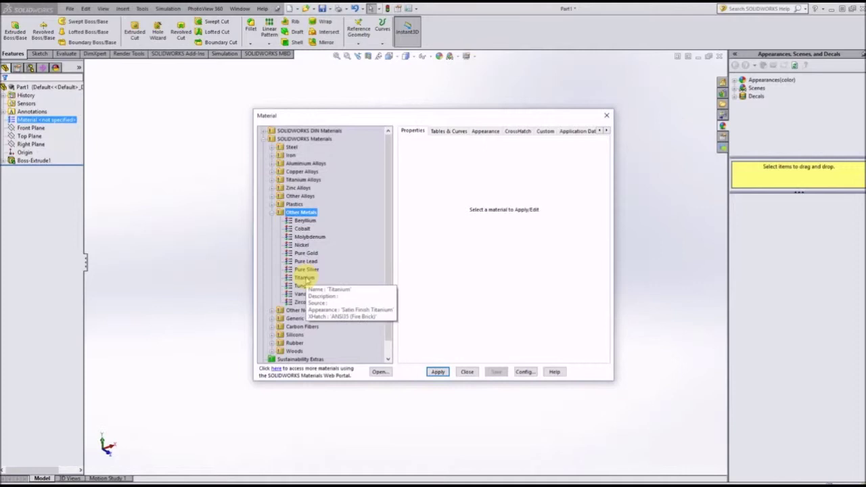
left_click(273, 213)
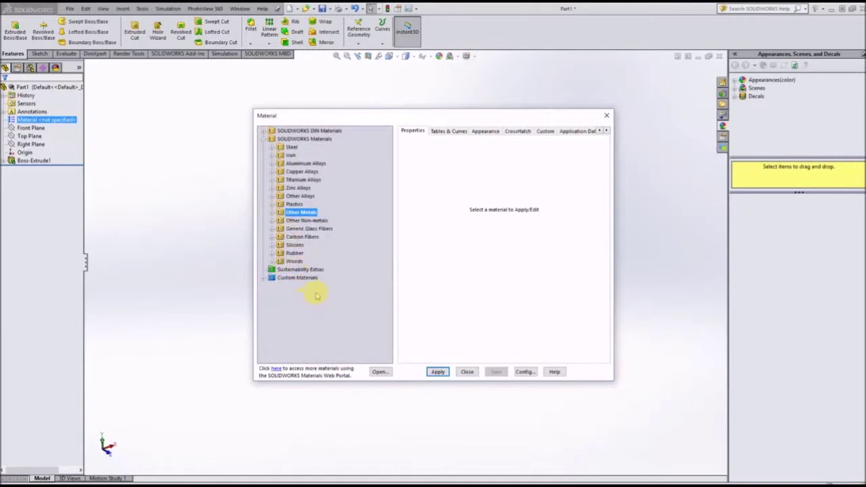
Assign the Brass material from Copper Alloys to the part and close the material editor.
left_click_drag(337, 119, 278, 117)
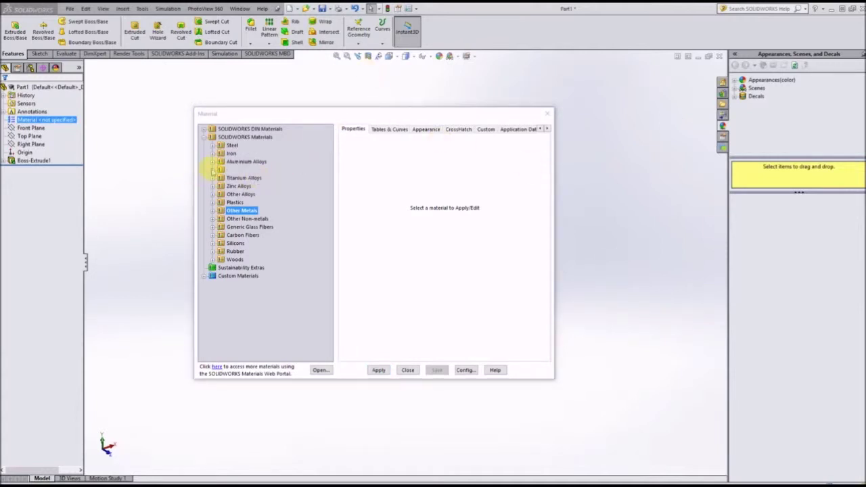
double_click(216, 170)
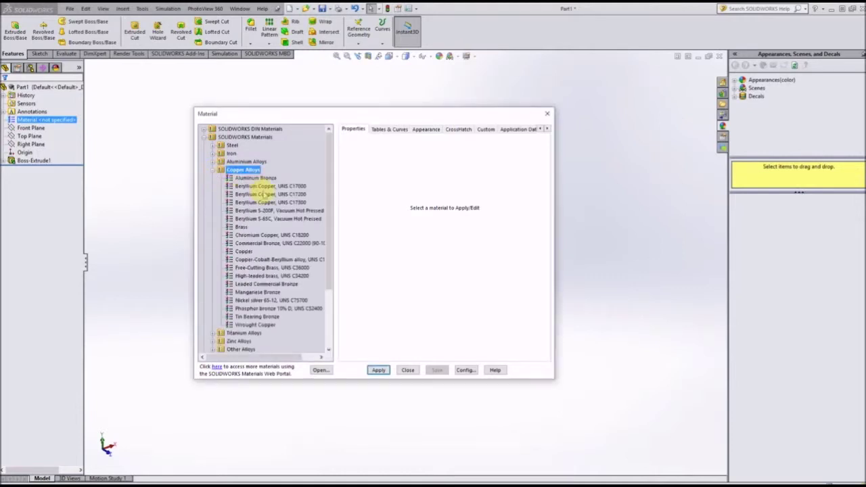
left_click(242, 228)
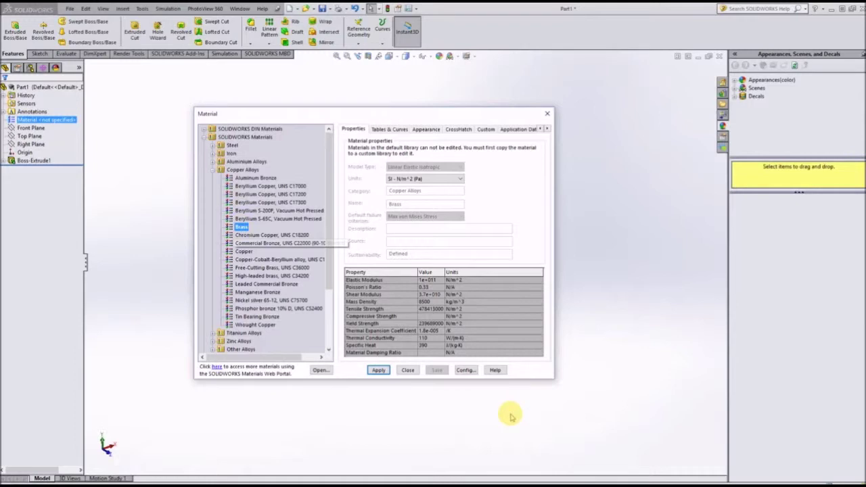
left_click(378, 371)
left_click(408, 370)
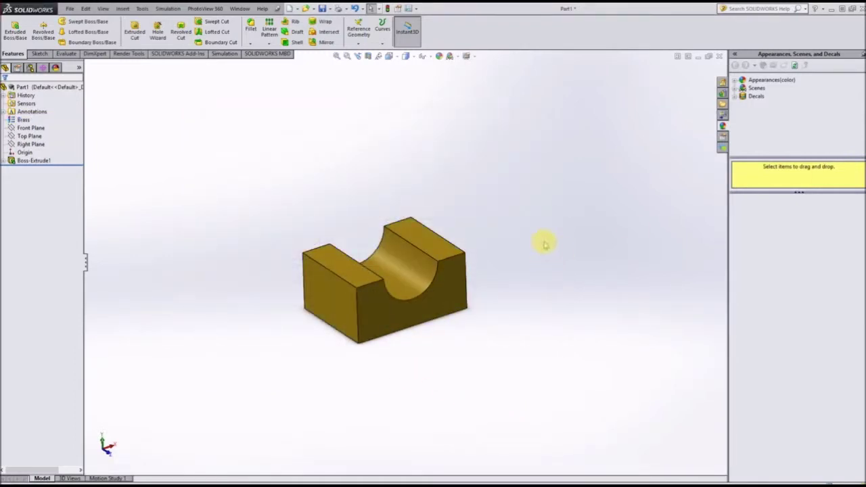
Compare the brass part with the Lower Base Bearing Holder drawing and return to the model.
left_click(23, 119)
key("alt+Tab")
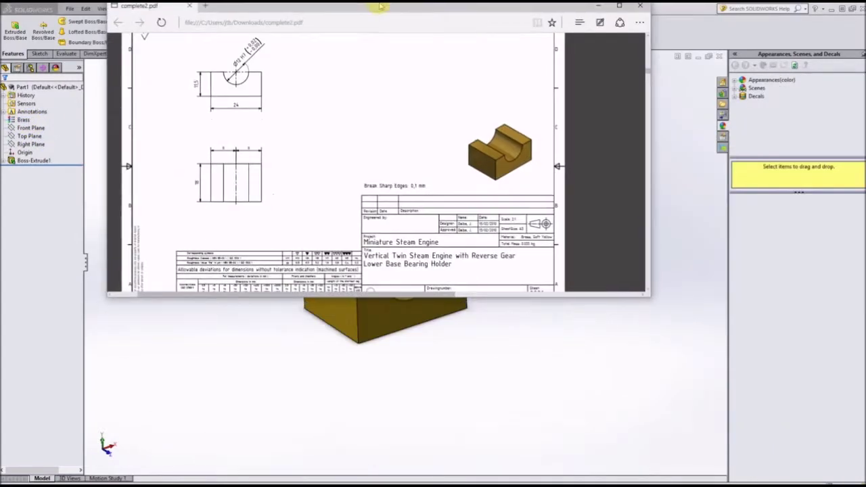
key("alt+Tab")
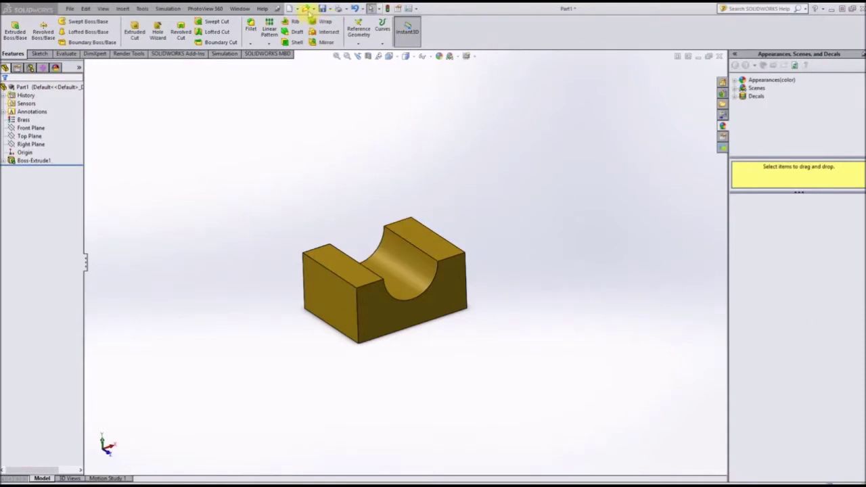
Start saving the part and create a folder named "Minature Steam Engine" inside the Personal SW folder.
left_click(323, 8)
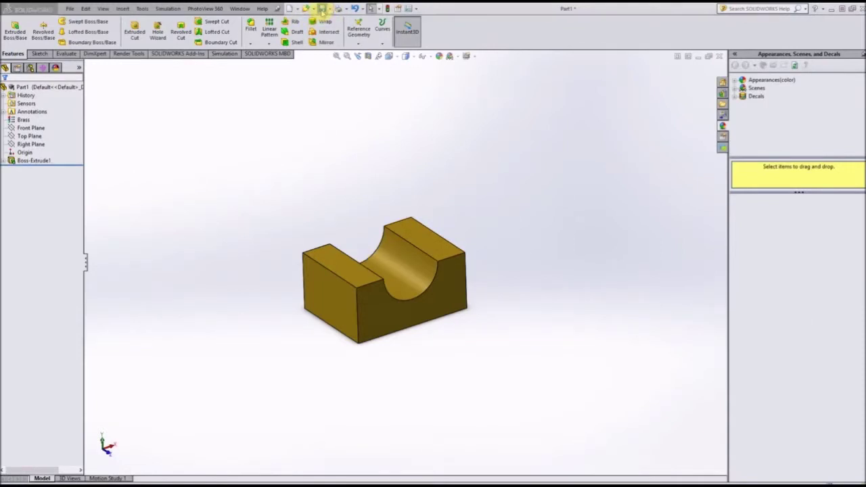
left_click(255, 263)
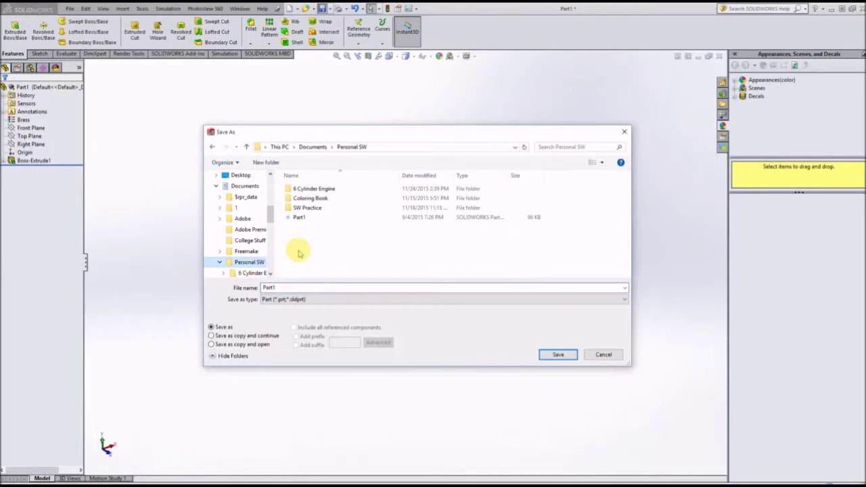
right_click(315, 253)
mouse_move(350, 348)
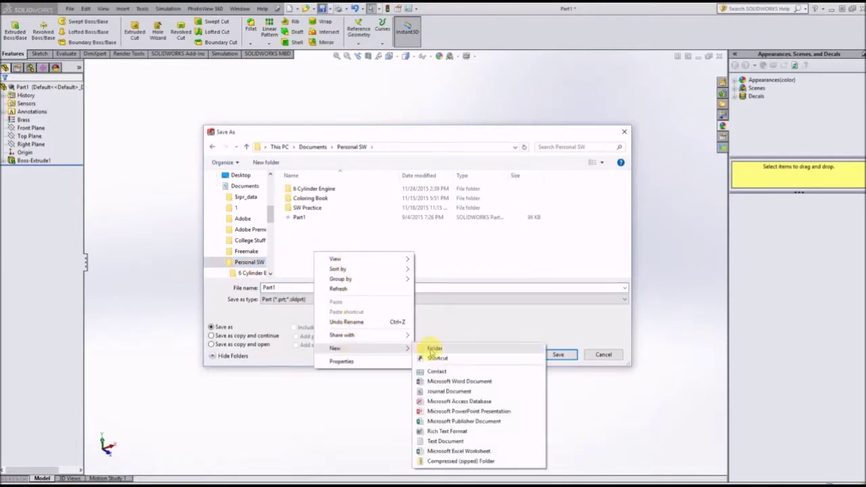
left_click(434, 350)
type("Minature Steam Engi")
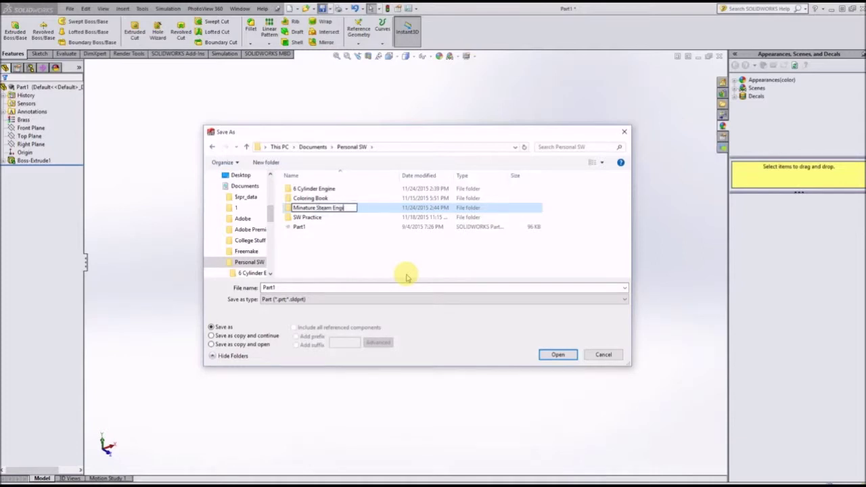
left_click(407, 278)
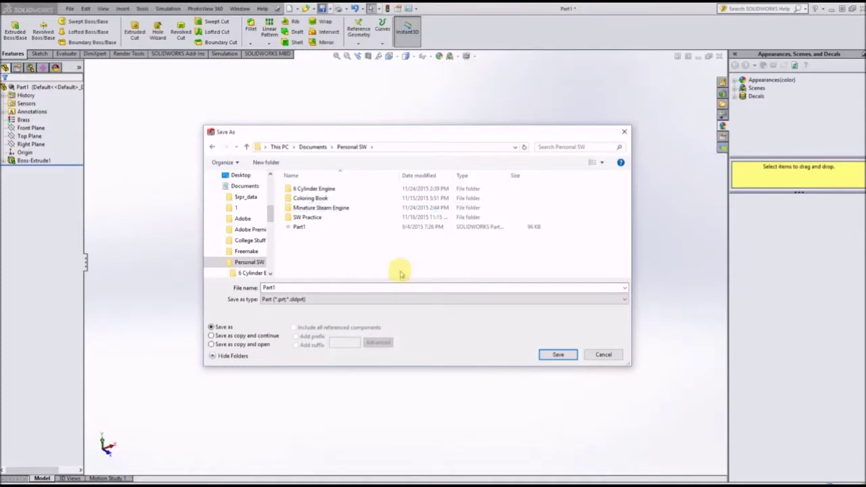
Save the part as "Lower Base Bearing Holder" in the Minature Steam Engine folder and close it.
double_click(354, 209)
double_click(354, 287)
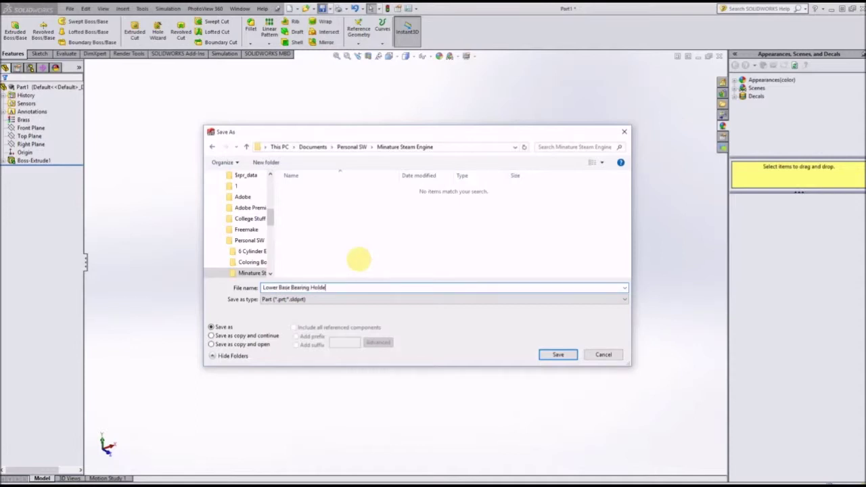
left_click(556, 355)
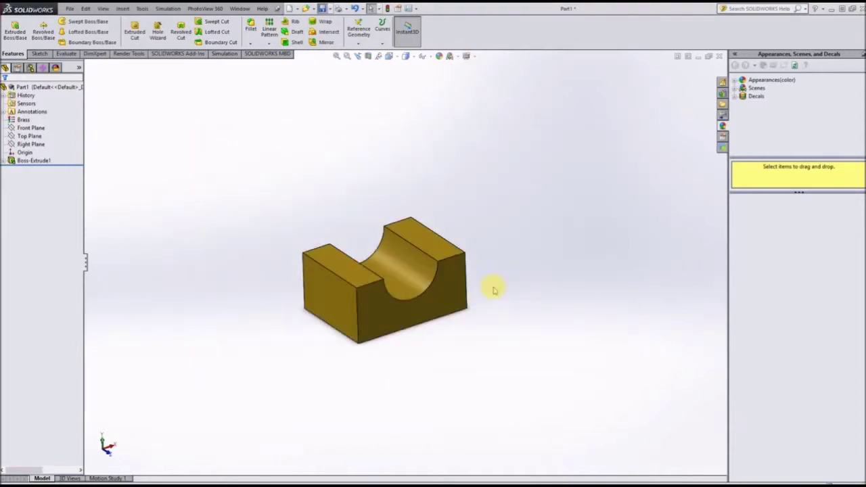
left_click(719, 56)
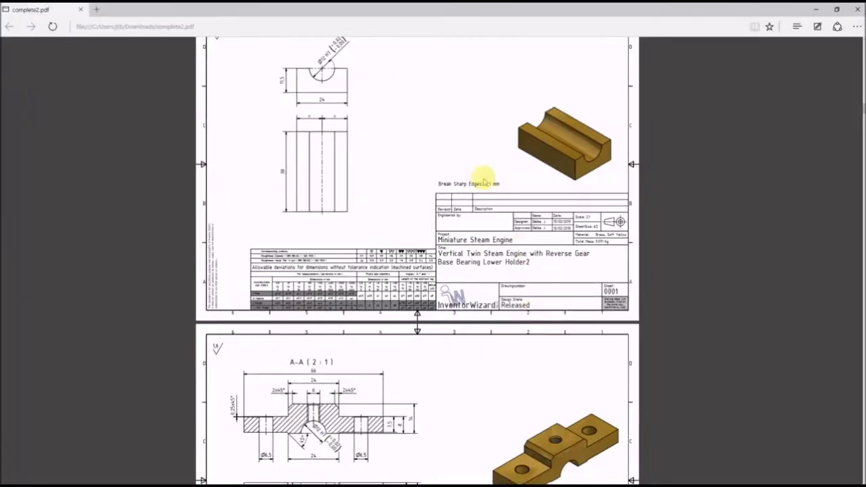
Compare the Base Bearing Lower Holder2 drawing with the Lower Base Bearing Holder drawing for differences in their dimensions.
scroll(561, 235, "up", 3)
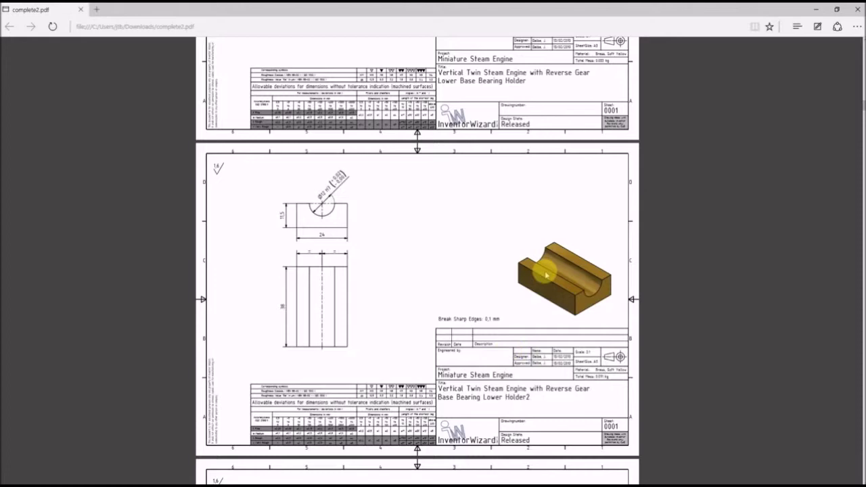
scroll(504, 342, "up", 3)
scroll(497, 318, "down", 2)
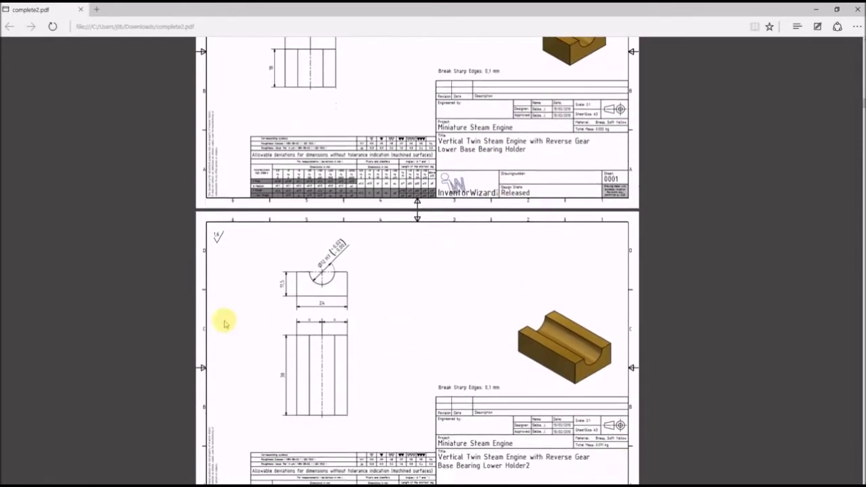
scroll(309, 304, "up", 4)
scroll(310, 251, "down", 5)
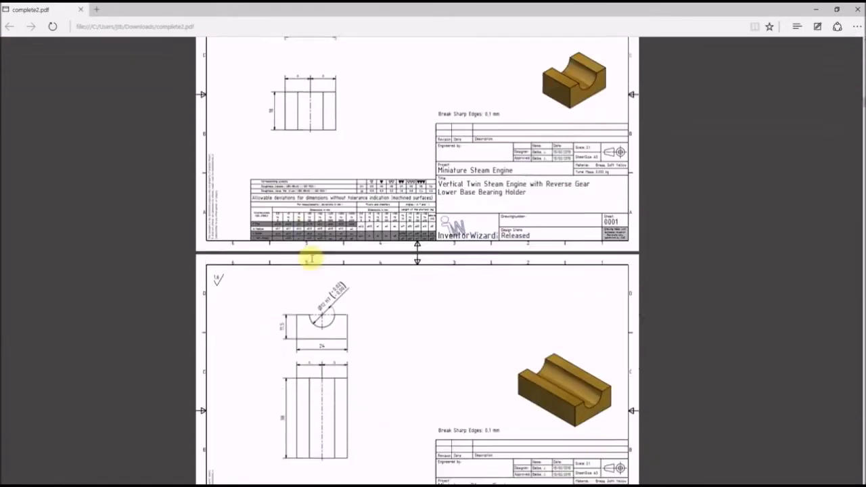
scroll(329, 216, "up", 5)
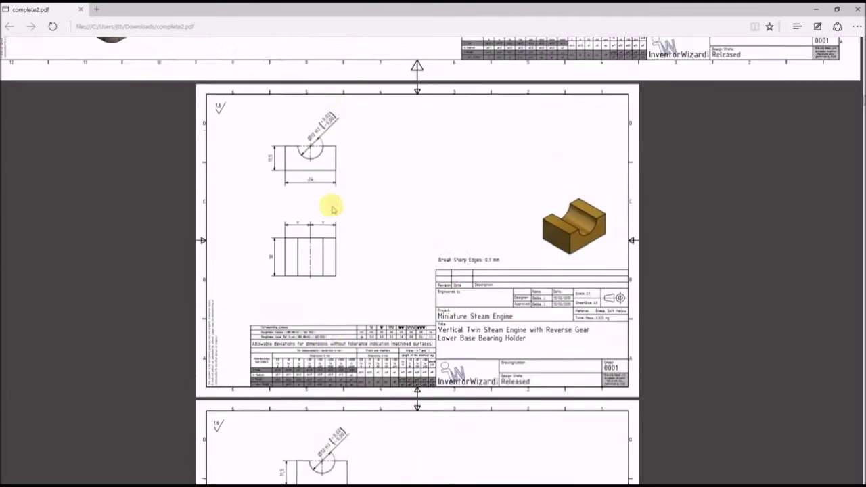
scroll(339, 230, "down", 3)
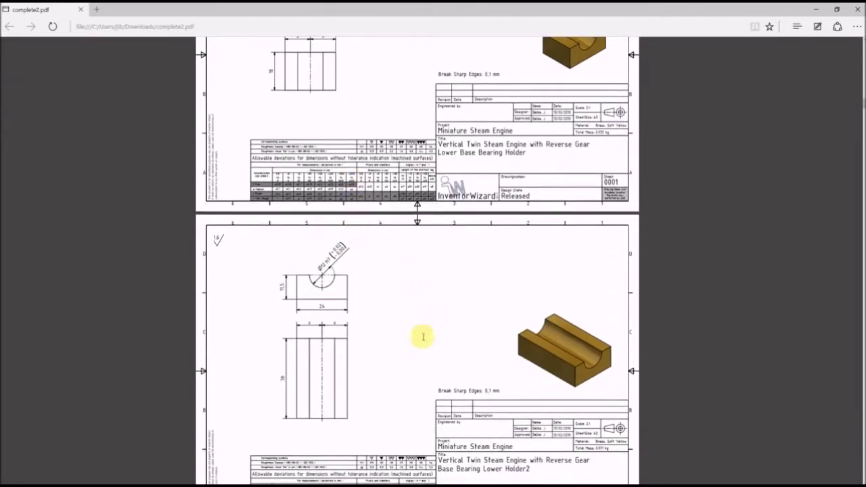
scroll(352, 365, "up", 1)
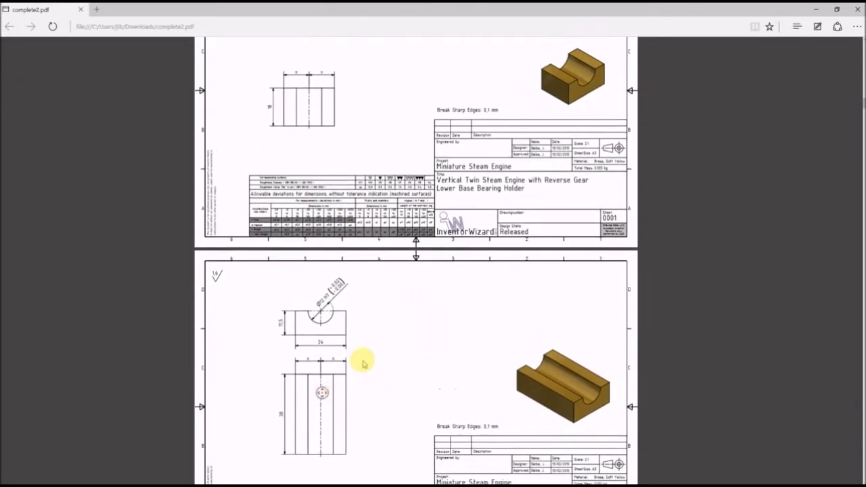
scroll(338, 339, "down", 3)
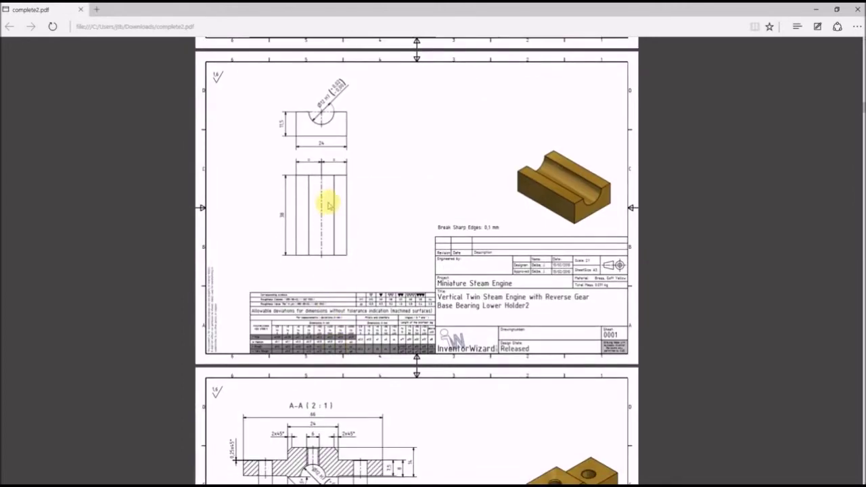
scroll(339, 227, "up", 1)
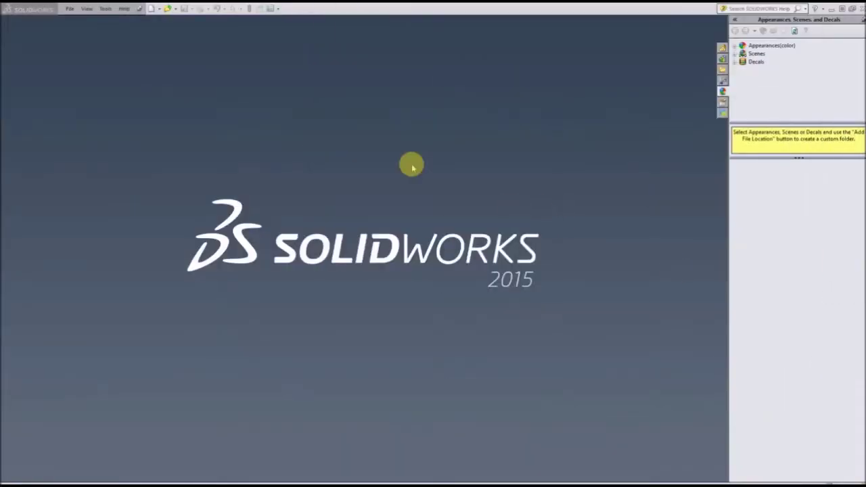
Reopen the Lower Base Bearing Holder part and save it under the new name "Base Bearing Holder 2".
left_click(167, 8)
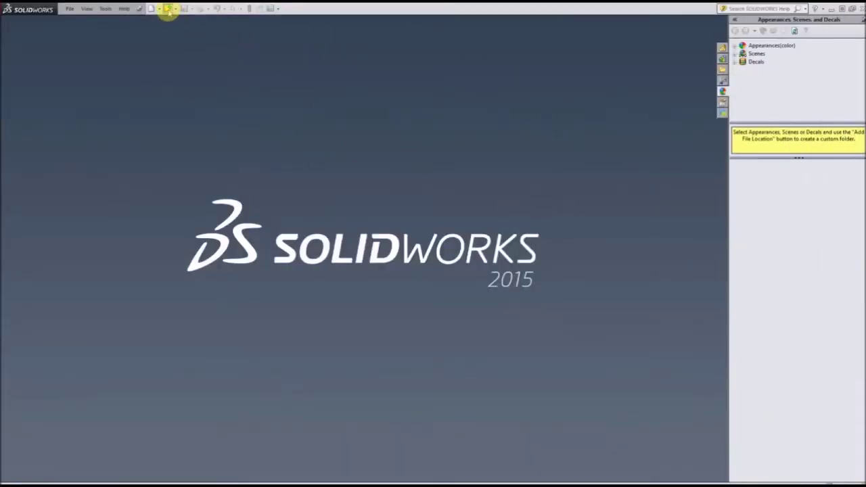
double_click(389, 167)
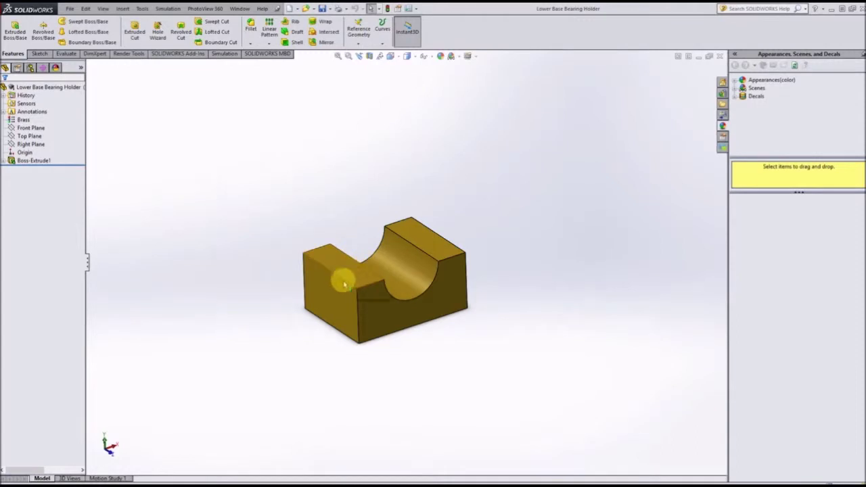
left_click(331, 9)
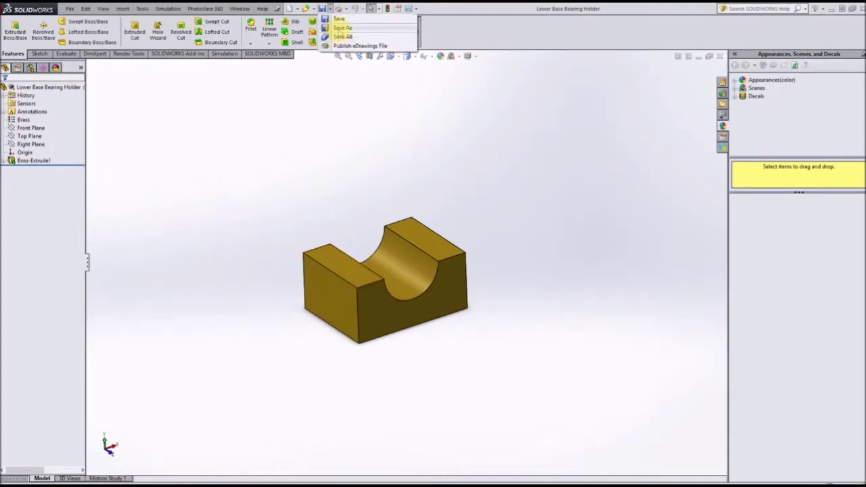
left_click(342, 27)
left_click_drag(332, 287, 218, 291)
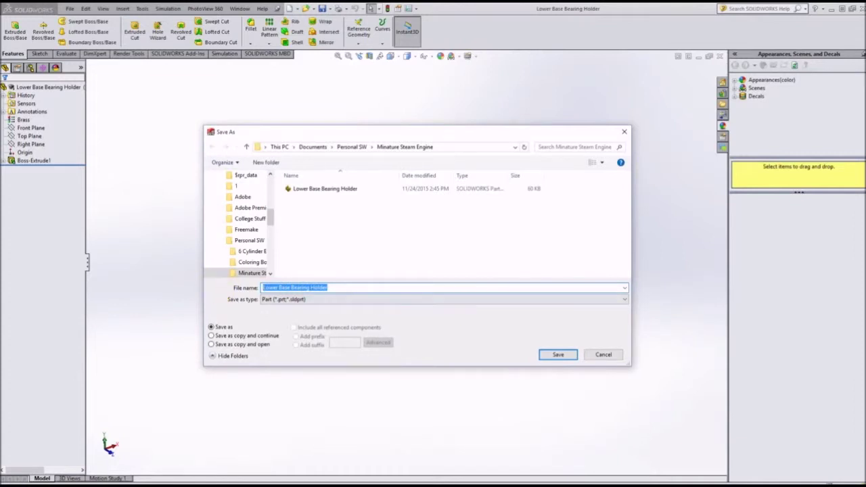
left_click(558, 355)
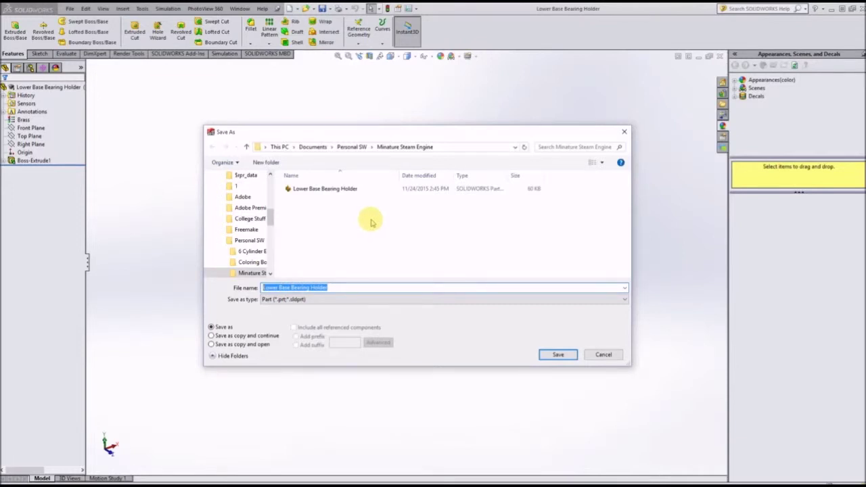
type("B")
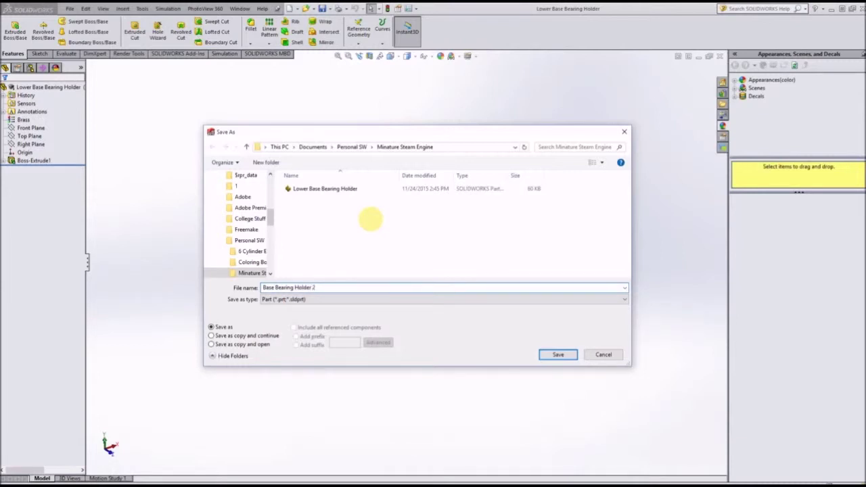
key("Return")
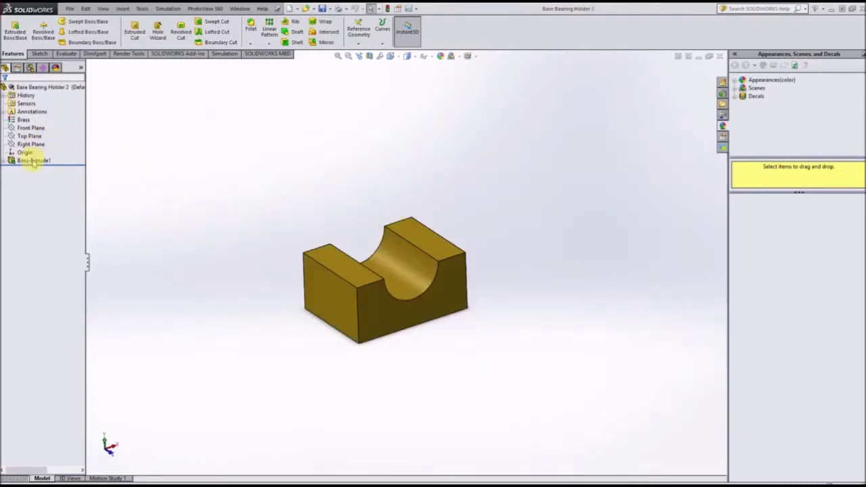
Set the blind depth of the part's boss extrusion to 38 mm.
right_click(33, 161)
left_click(38, 136)
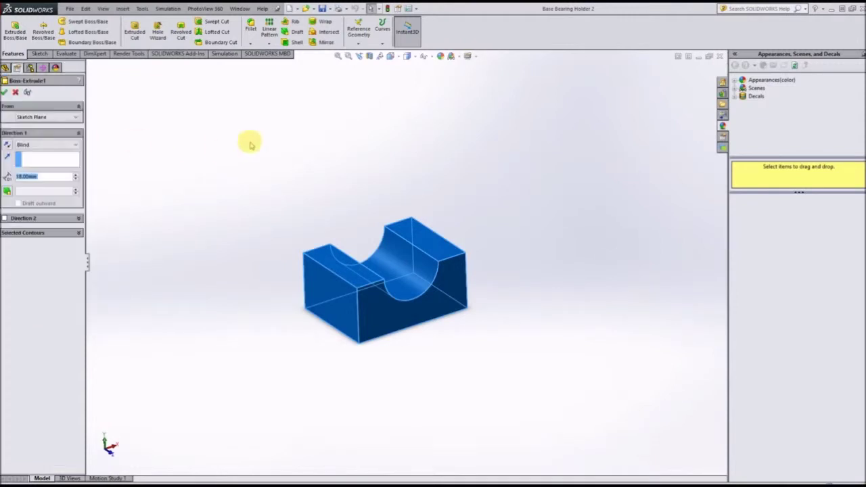
type("38")
key("Return")
left_click(6, 93)
middle_click_drag(498, 139, 514, 201)
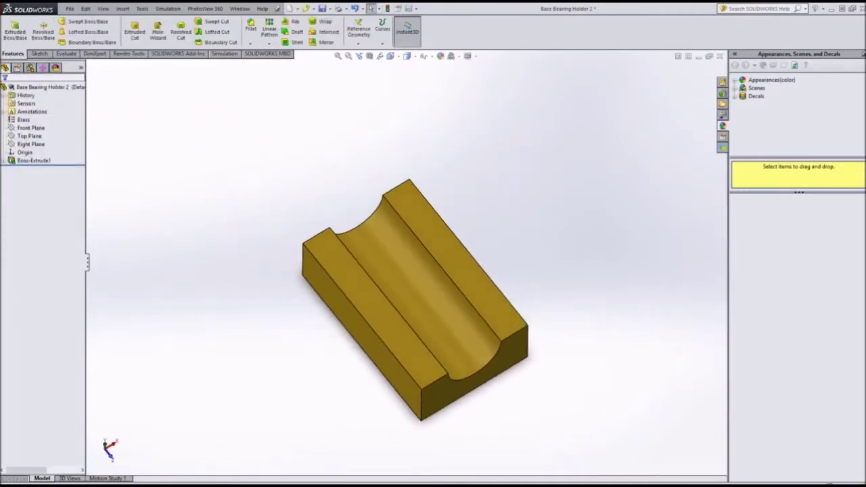
Save the lengthened Base Bearing Holder 2 part and close it.
key("alt+Tab")
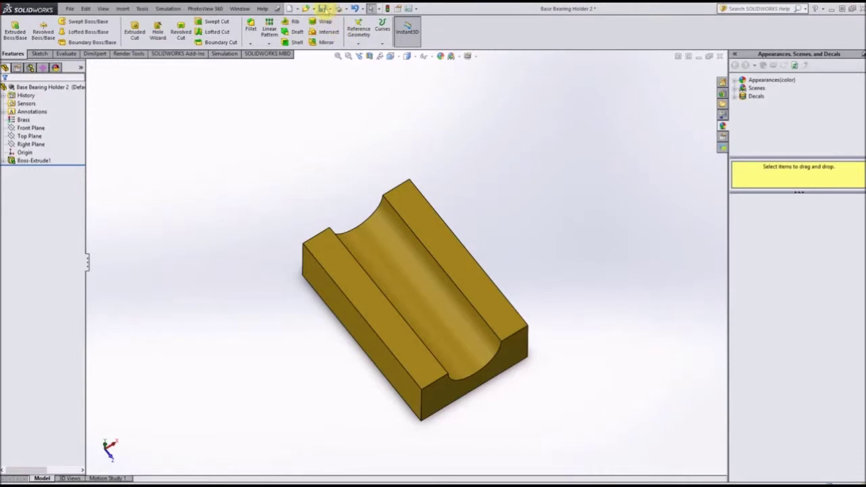
left_click(323, 8)
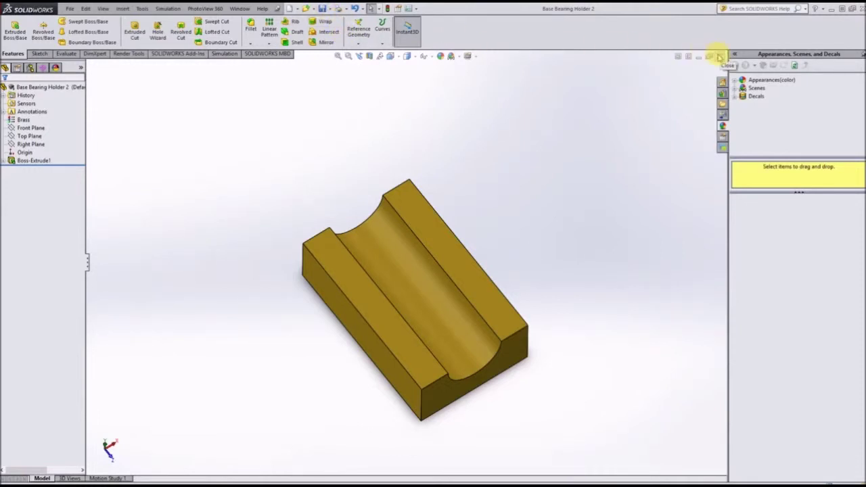
left_click(721, 57)
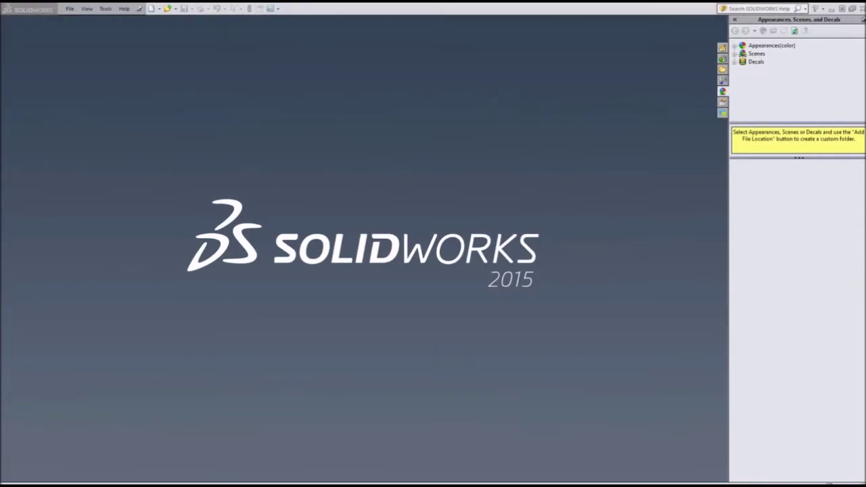
Switch to the drawings PDF and examine the views, dimensions and title block of the Upper Base Bearing Holder sheet.
key("alt+Tab")
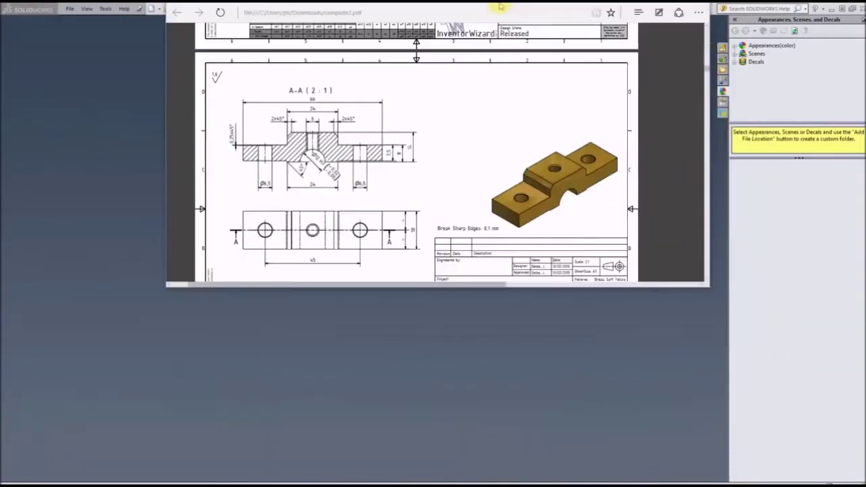
scroll(525, 223, "up", 4, "ctrl")
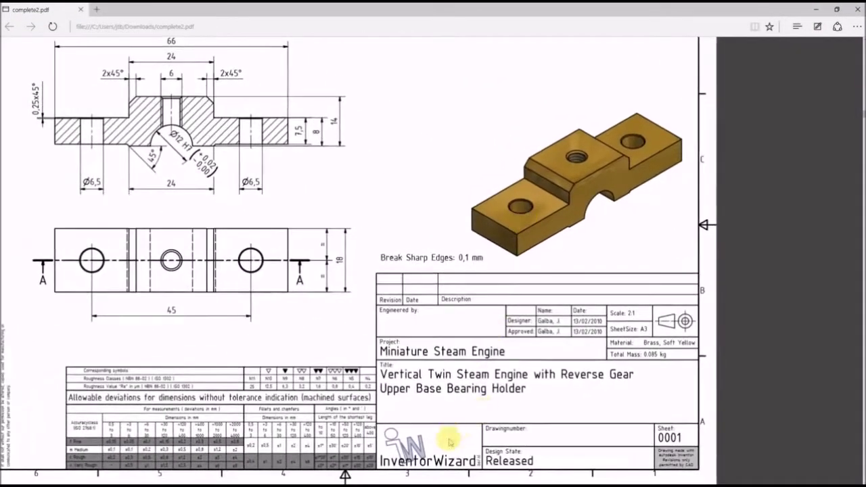
scroll(349, 440, "left", 3)
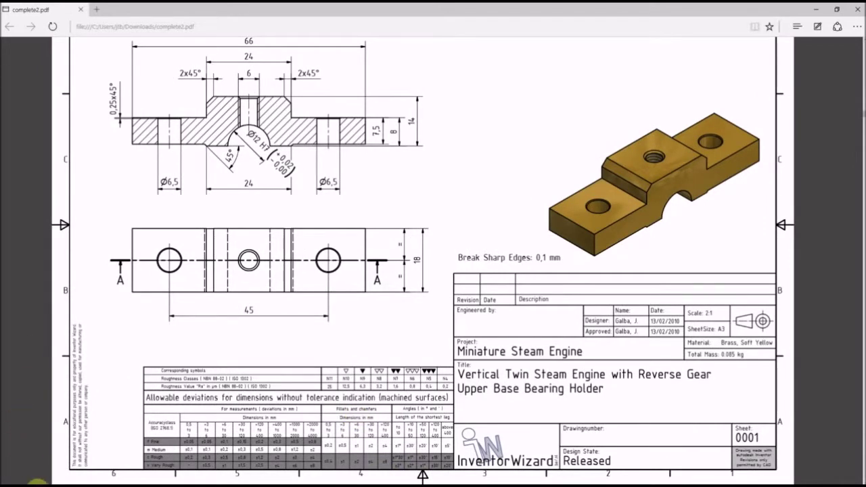
left_click(126, 482)
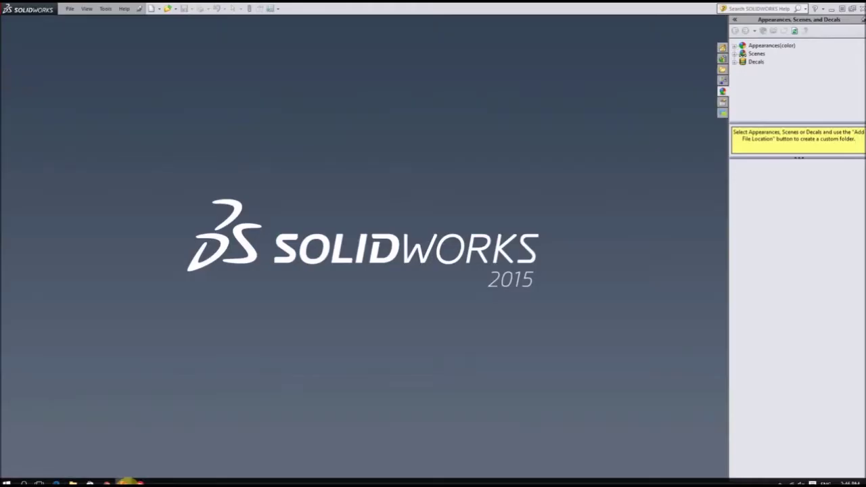
mouse_move(135, 480)
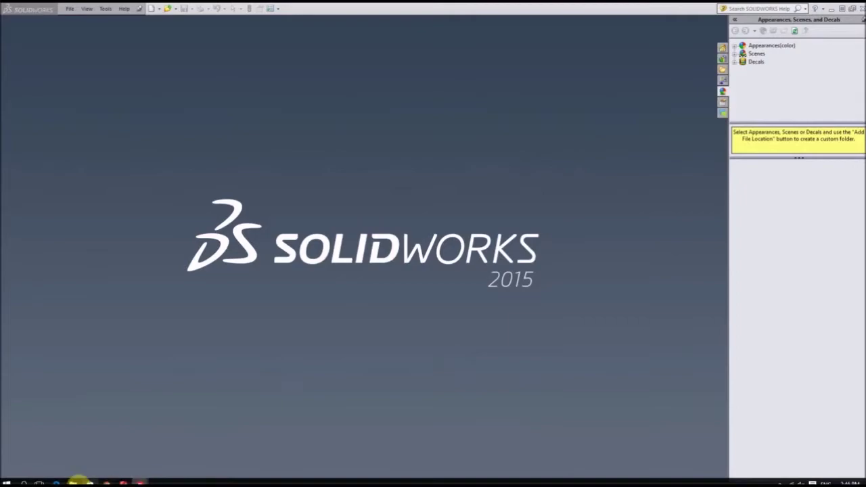
left_click(77, 482)
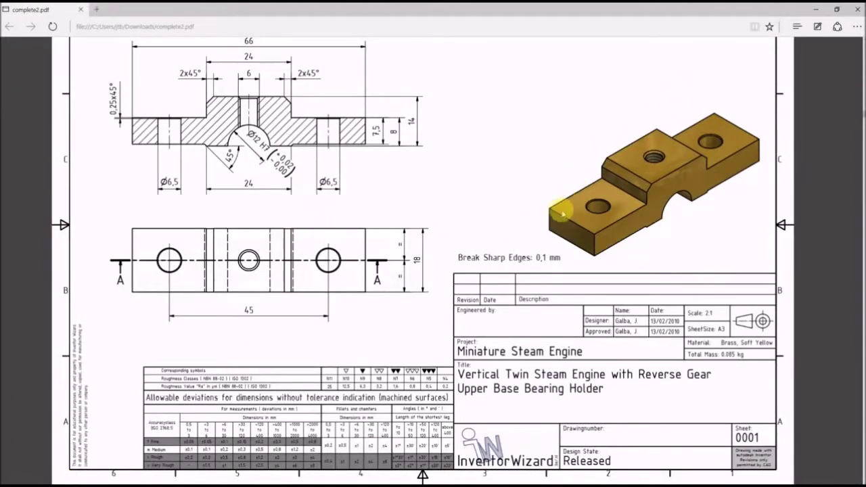
scroll(556, 214, "up", 2)
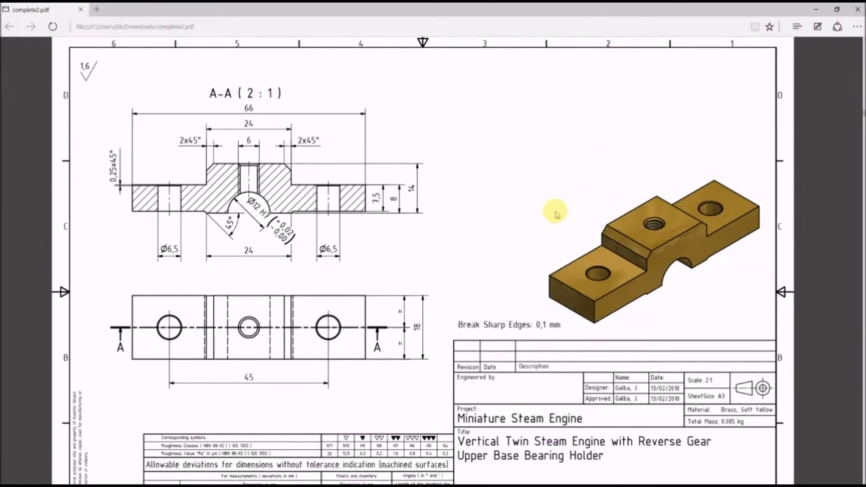
Examine the hole diameters and the chamfer and height dimensions in section A-A of the Upper Base Bearing Holder sheet.
scroll(556, 216, "down", 1, "ctrl")
scroll(555, 220, "down", 2)
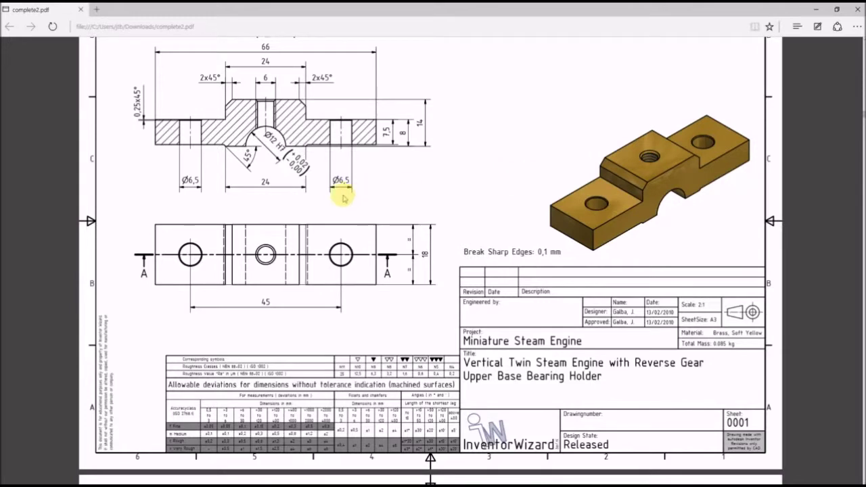
scroll(344, 198, "up", 1)
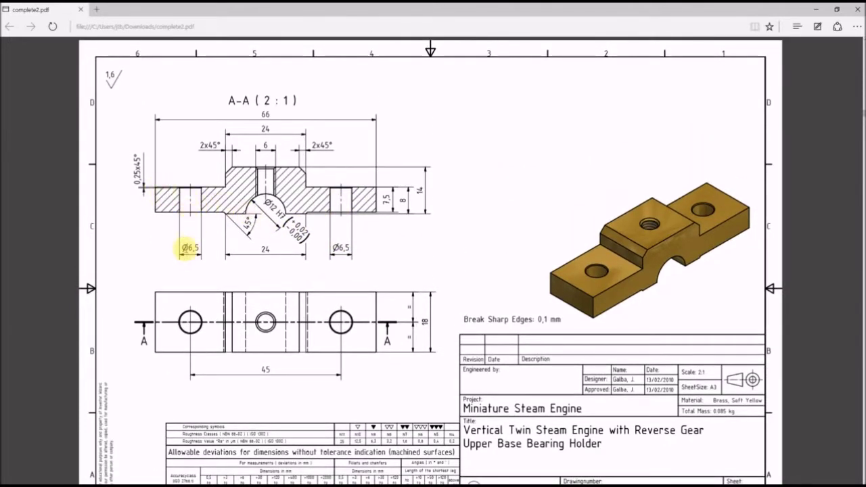
left_click_drag(183, 248, 202, 242)
left_click(190, 248)
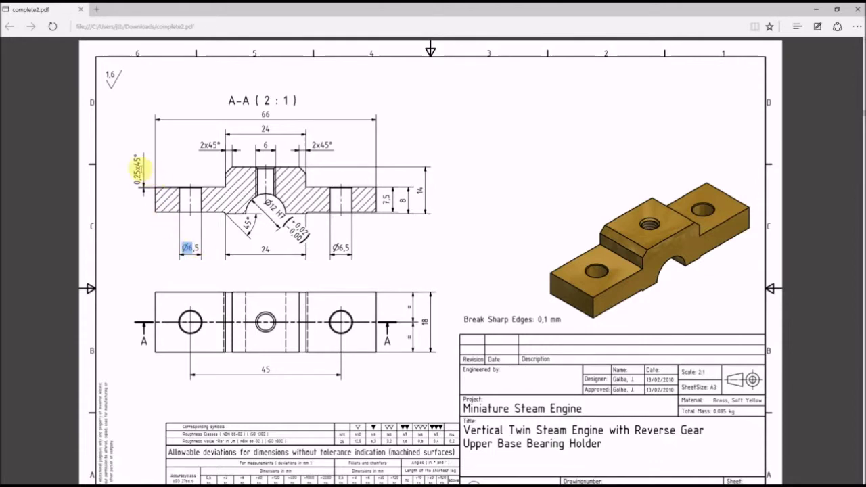
left_click_drag(140, 183, 134, 156)
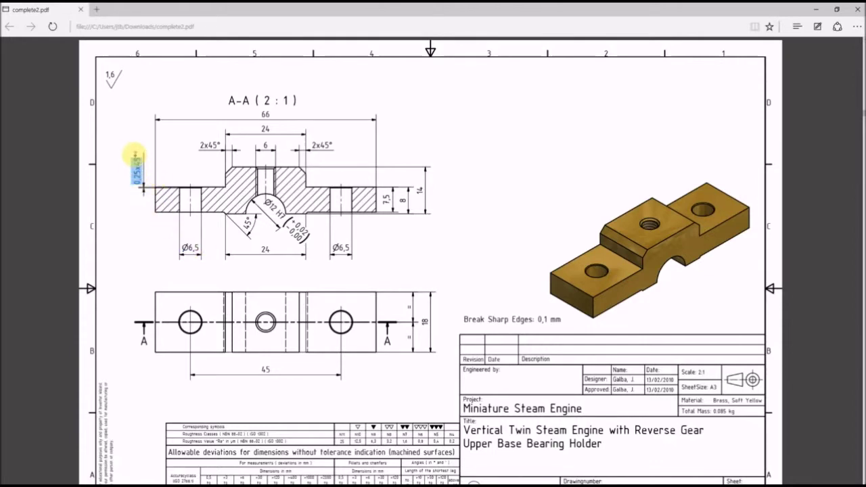
left_click(144, 180)
left_click_drag(143, 182, 134, 161)
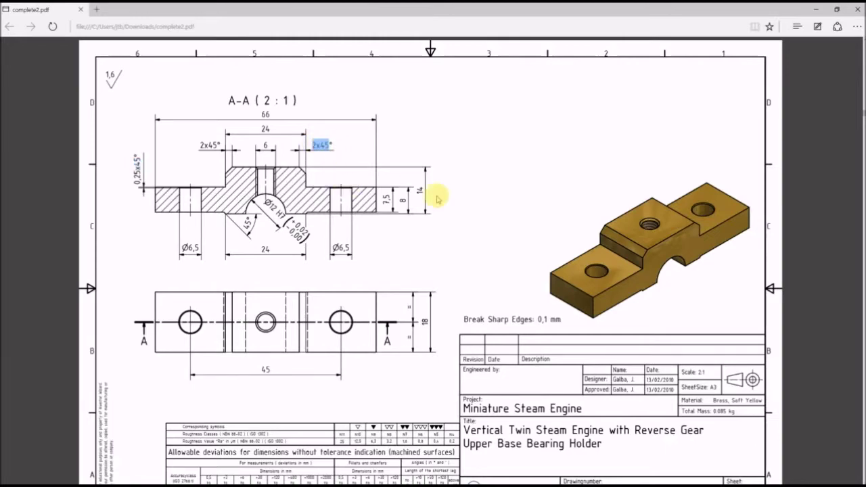
Browse the following part sheets, then return to the Base Bearing Upper Holder 2 sheet and check its chamfer dimension.
scroll(799, 201, "down", 5)
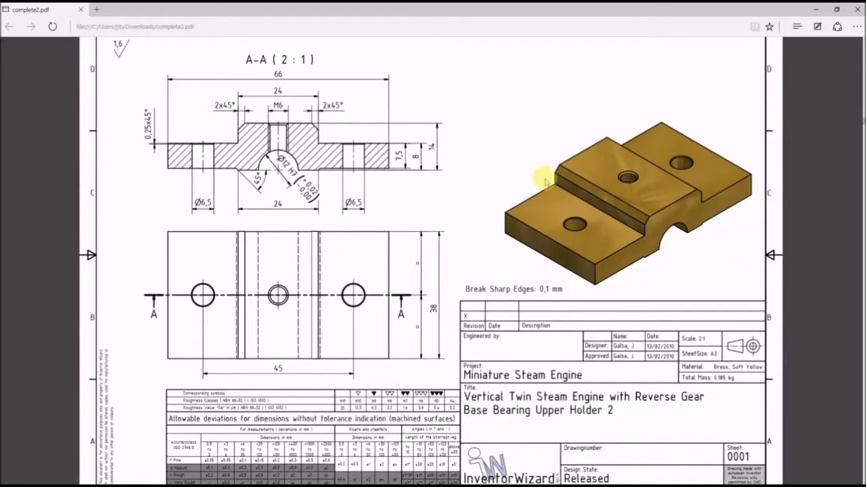
scroll(487, 174, "down", 15)
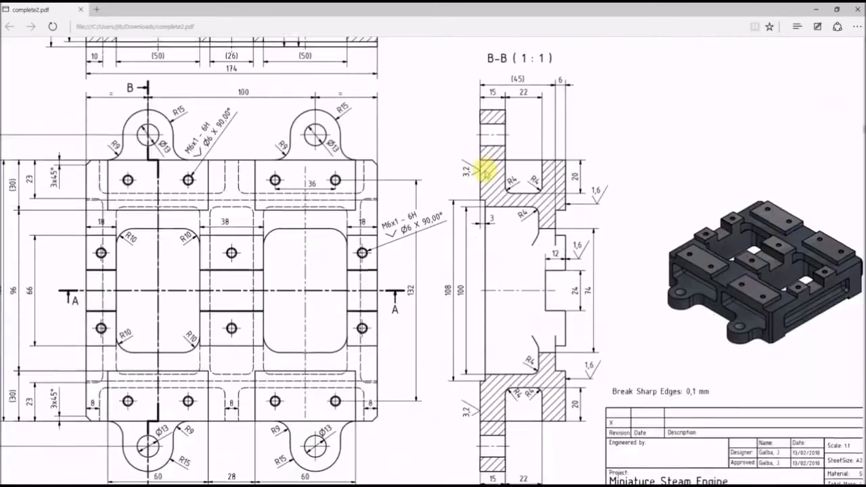
scroll(486, 174, "down", 15)
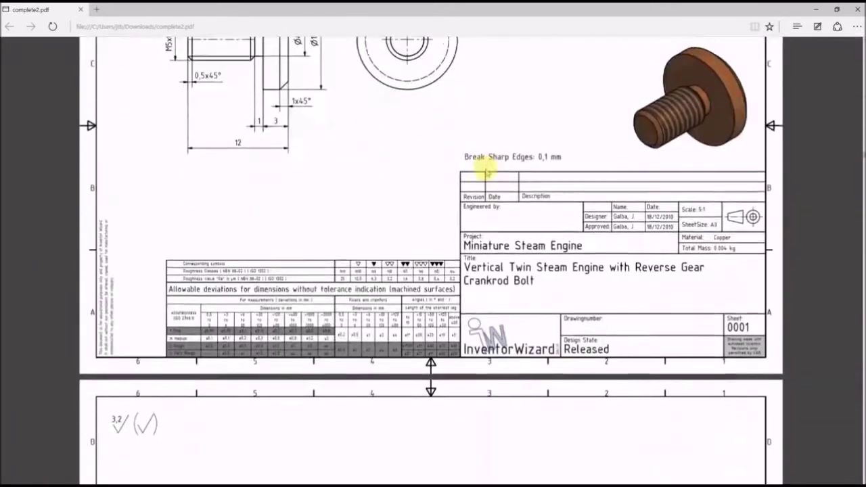
scroll(486, 174, "down", 15)
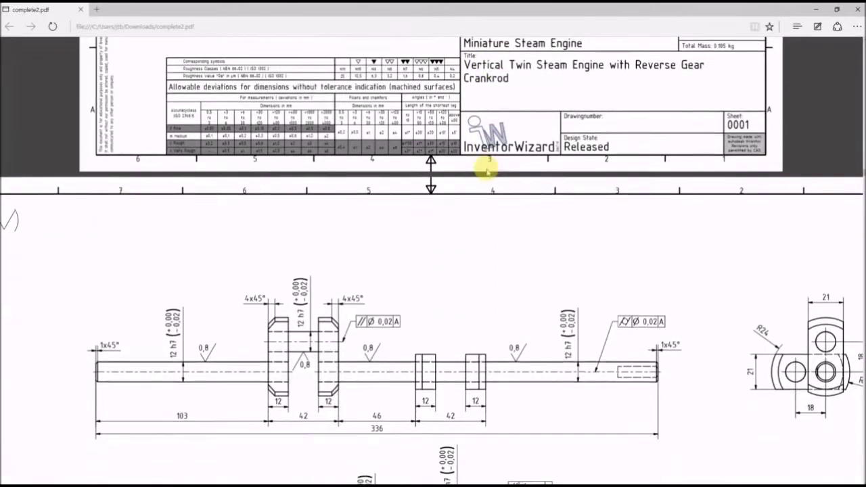
scroll(486, 174, "down", 3)
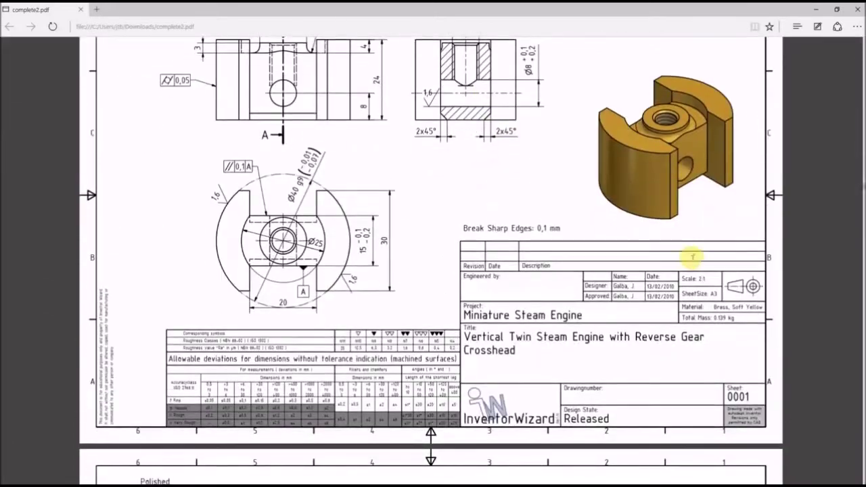
left_click_drag(854, 187, 861, 120)
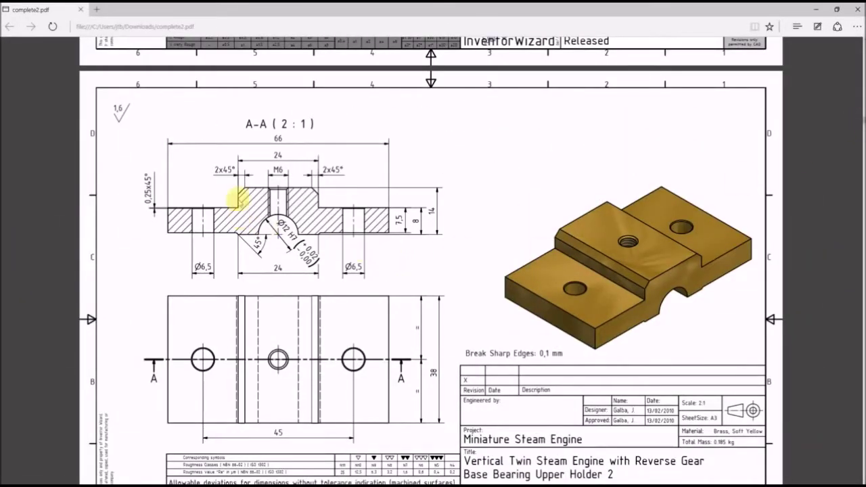
left_click_drag(214, 173, 224, 172)
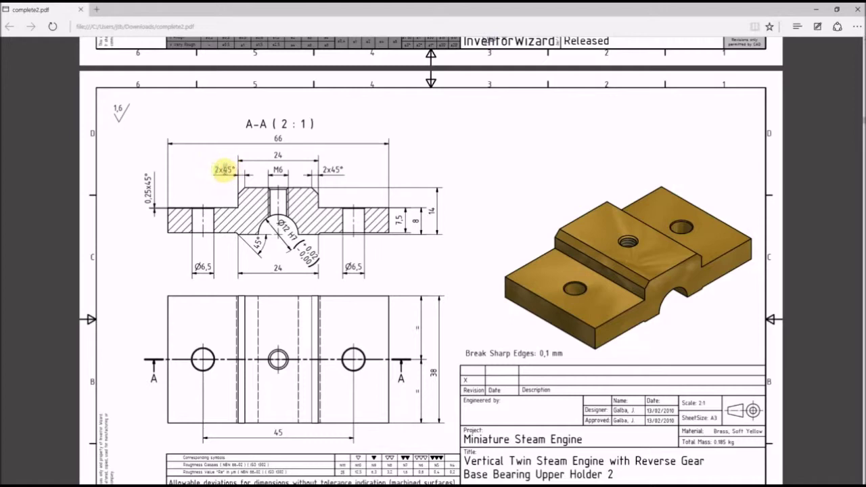
Move the drawings PDF off the SOLIDWORKS window and create a new part document.
left_click_drag(437, 11, 865, 164)
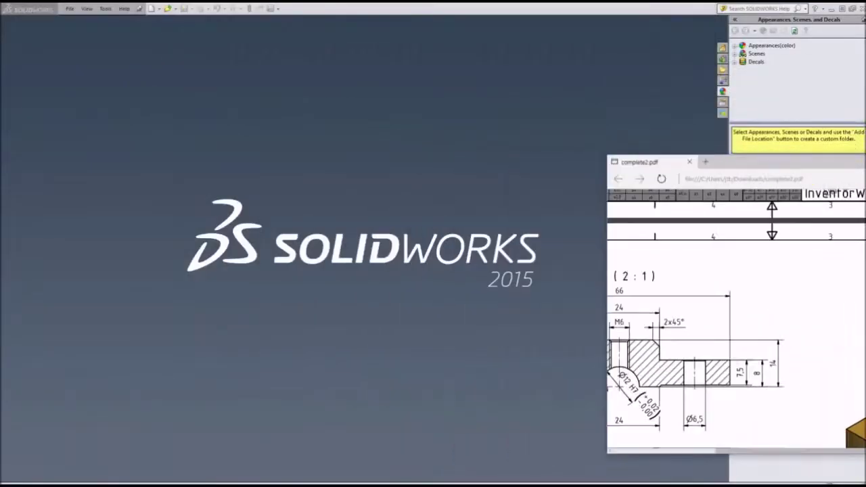
left_click(833, 145)
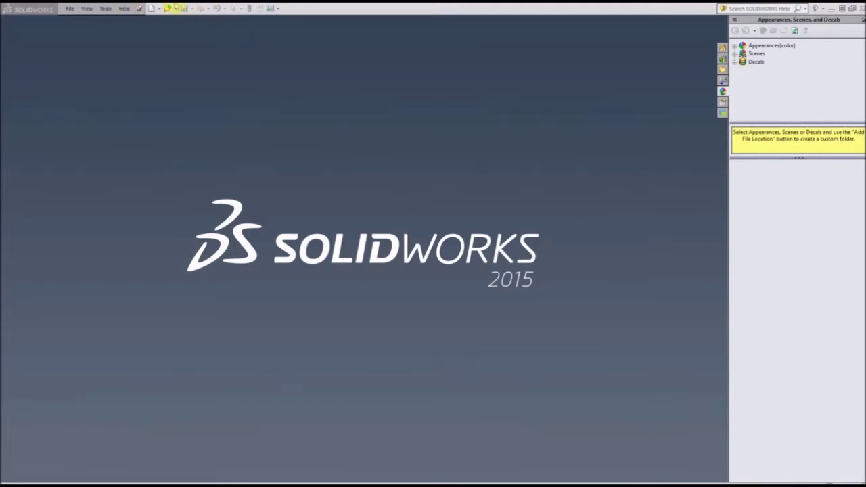
left_click(152, 9)
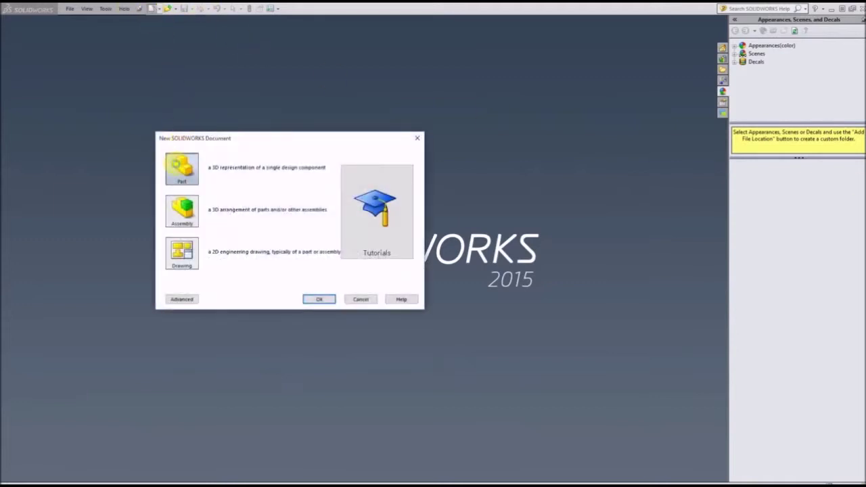
double_click(179, 136)
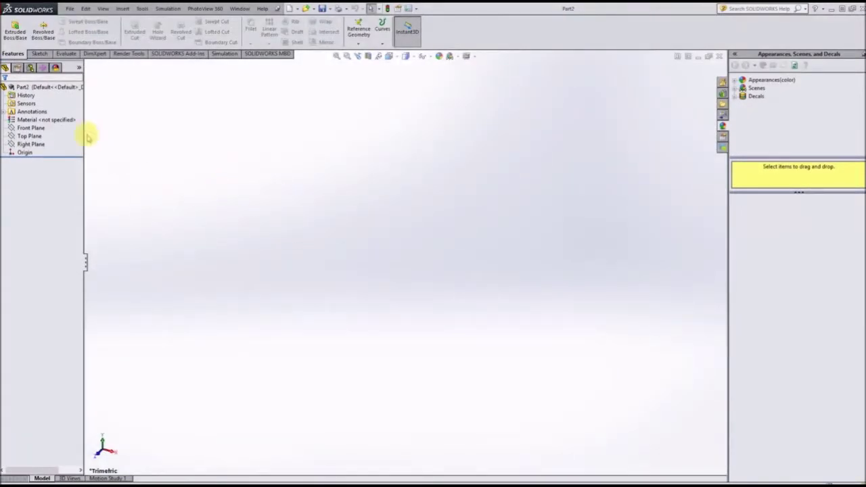
Start a sketch on the Front Plane and draw a center rectangle about 11 mm tall centred on the origin.
left_click(40, 54)
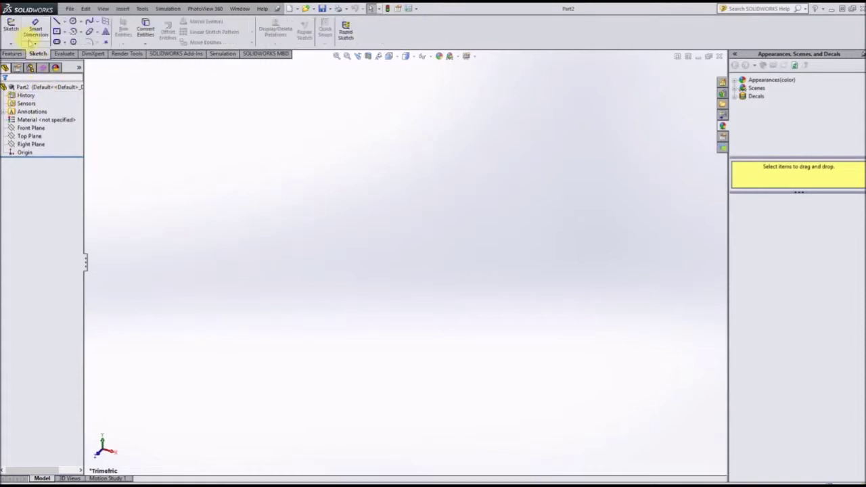
left_click(12, 27)
left_click(293, 174)
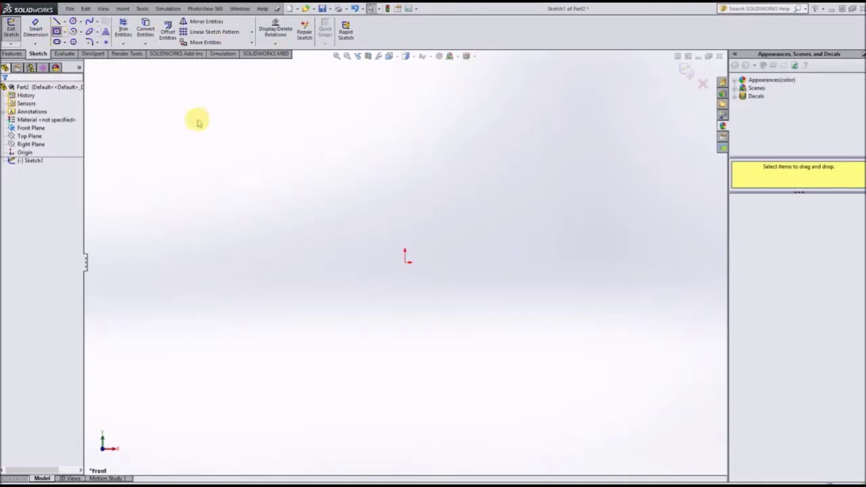
left_click(57, 31)
left_click(405, 262)
left_click(250, 236)
key("Escape")
Dimension the rectangle to 66 mm wide and 8 mm high.
left_click(390, 290)
left_click(436, 321)
type("66")
key("Return")
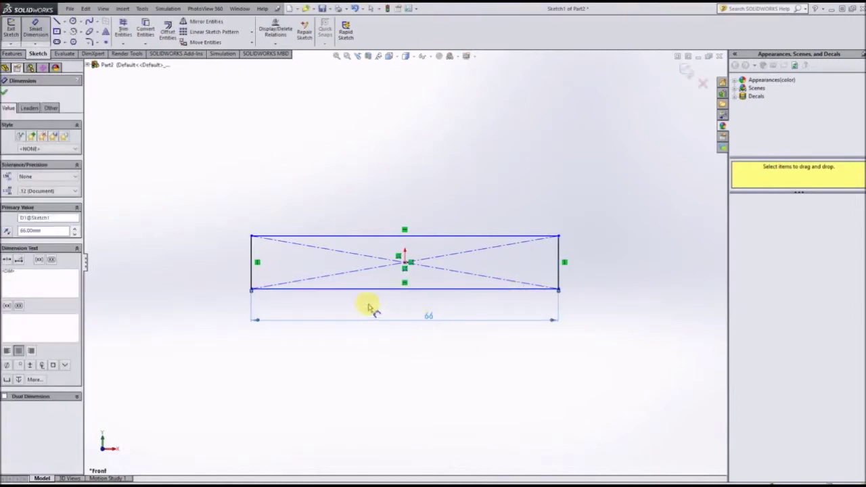
left_click(252, 277)
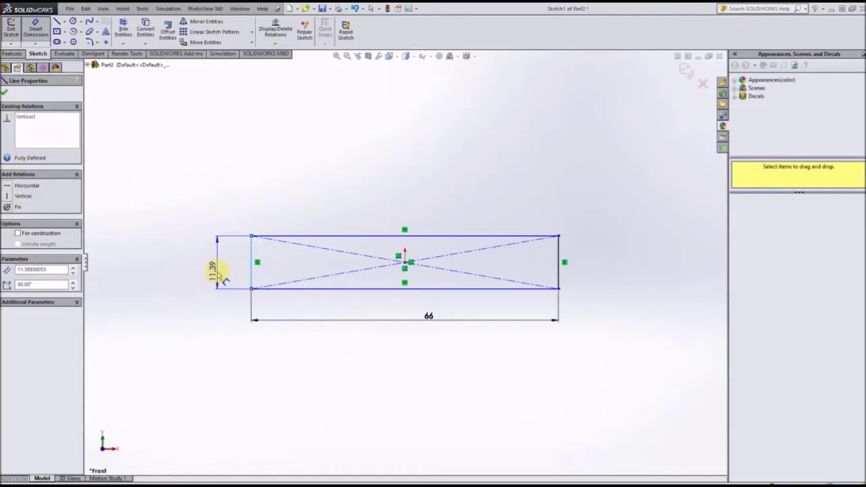
left_click(223, 277)
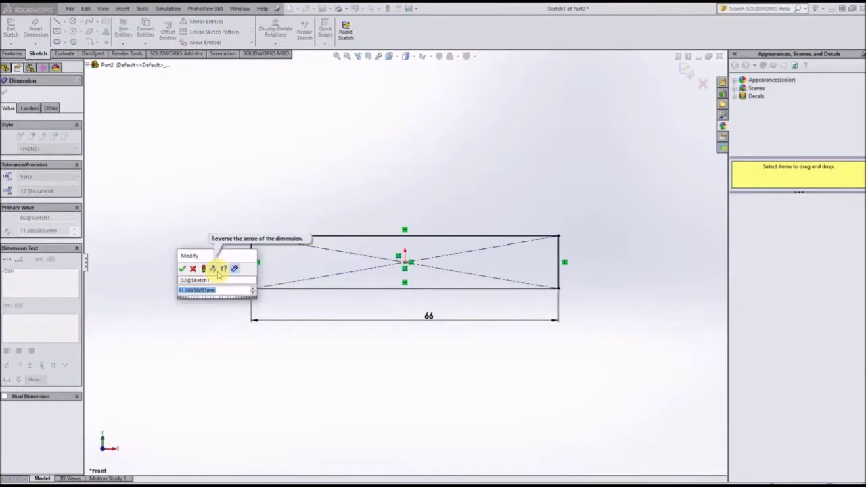
type("8")
key("Return")
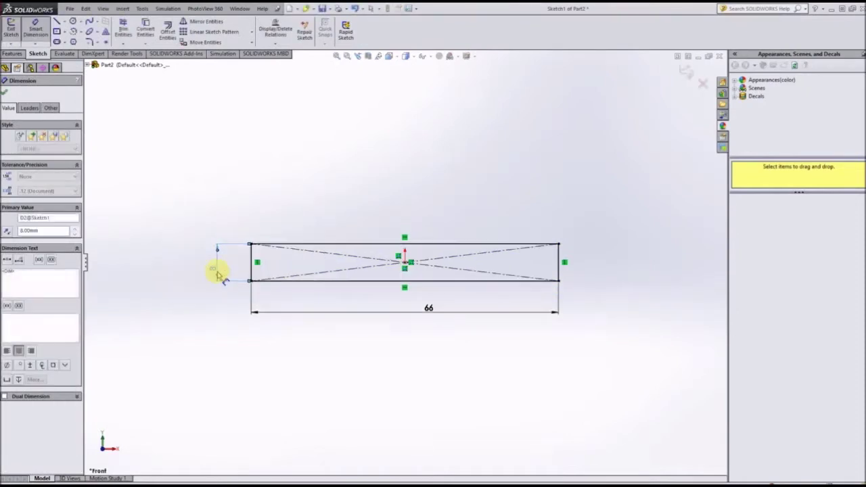
Draw a 3 point corner rectangle about 25 mm wide and 8 mm tall standing on the base rectangle's upper edge.
scroll(438, 277, "up", 1)
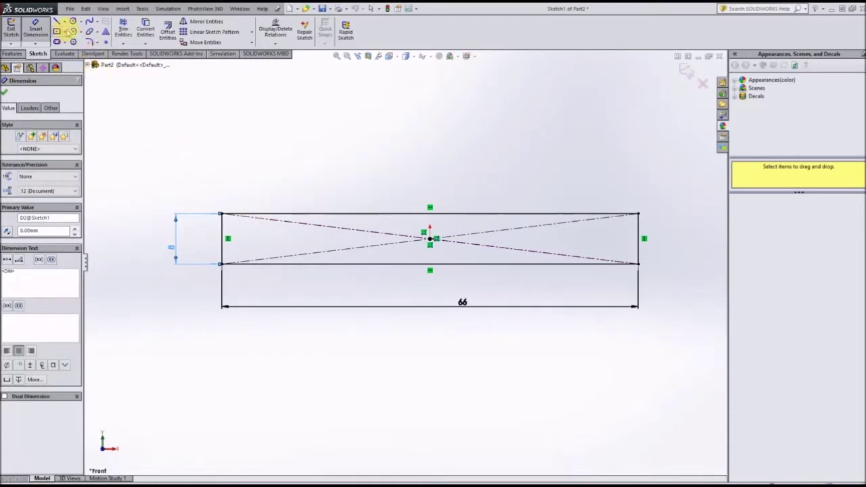
left_click(64, 32)
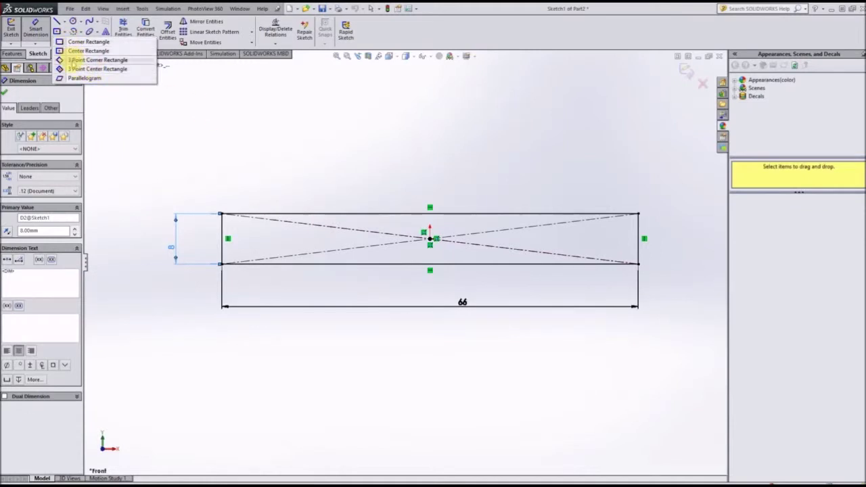
left_click(88, 59)
left_click(364, 214)
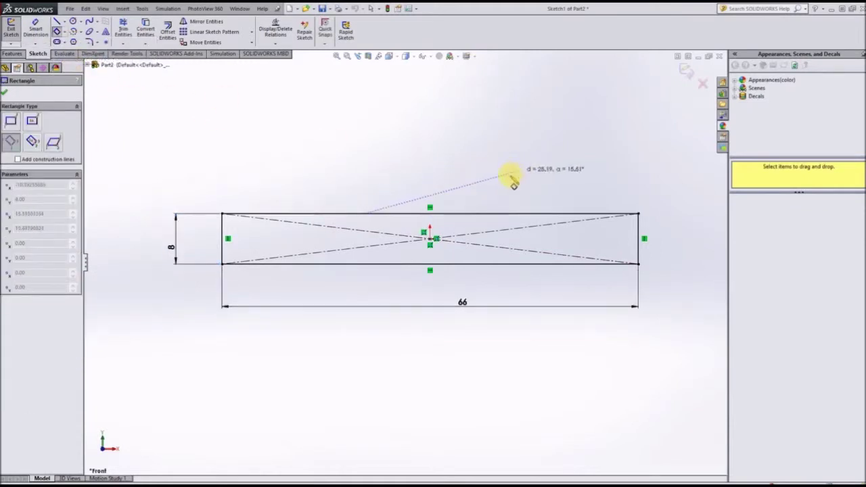
left_click(519, 214)
left_click(516, 162)
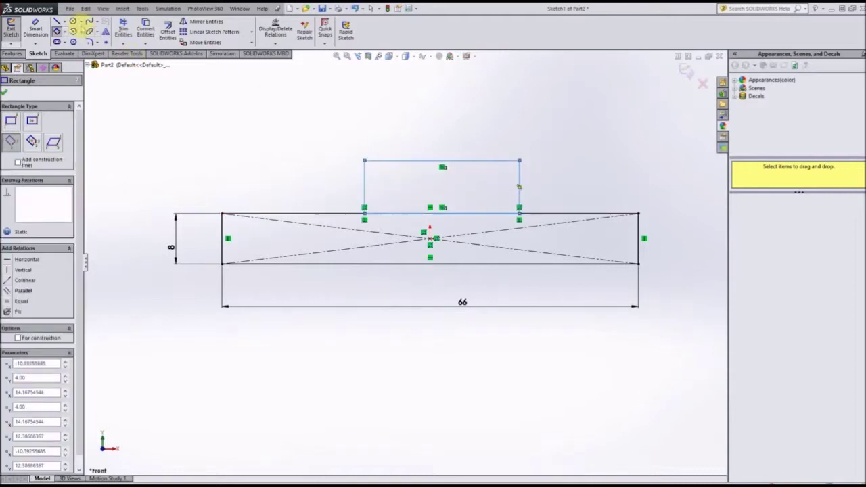
Dimension the raised rectangle to 24 mm wide and 6 mm high.
left_click(35, 29)
left_click(478, 161)
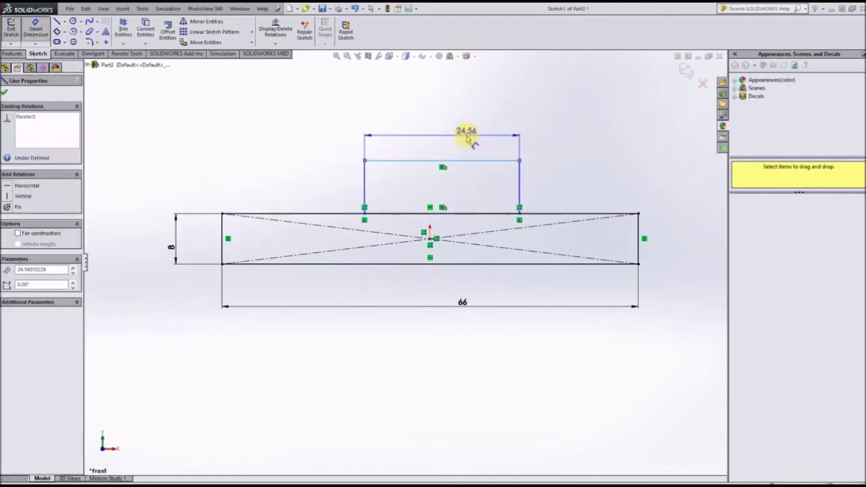
left_click(466, 139)
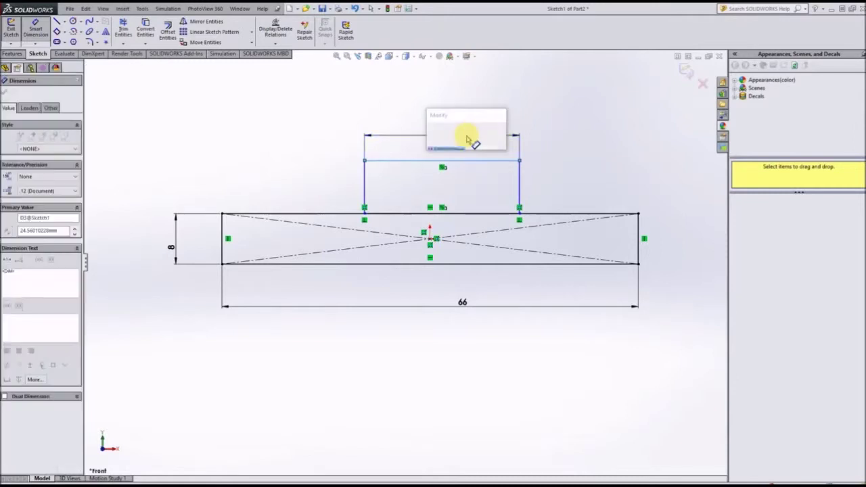
type("24")
key("Return")
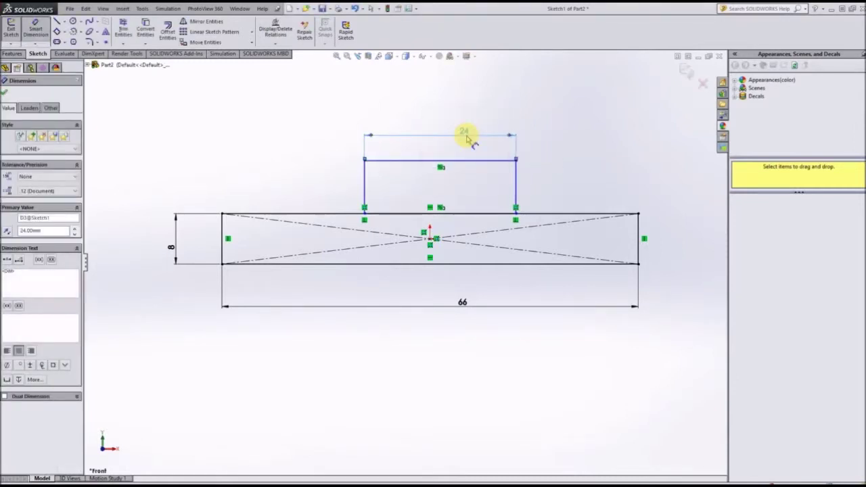
left_click(516, 183)
left_click(547, 184)
type("6")
key("Return")
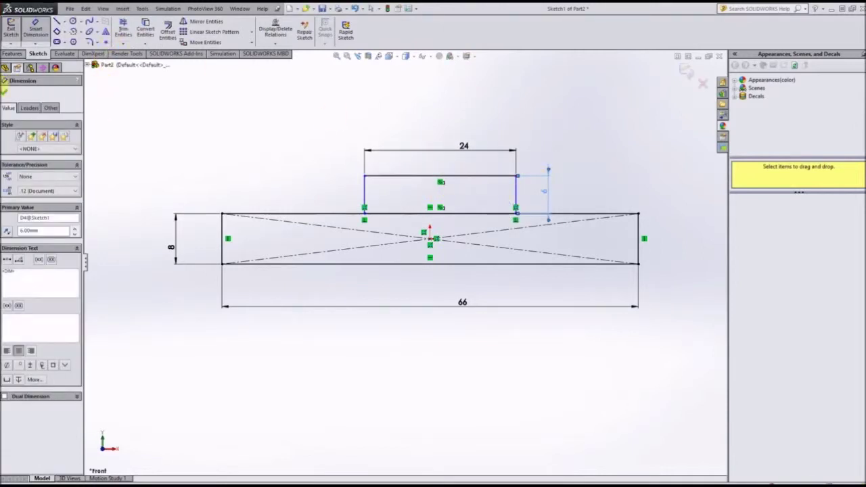
left_click(6, 89)
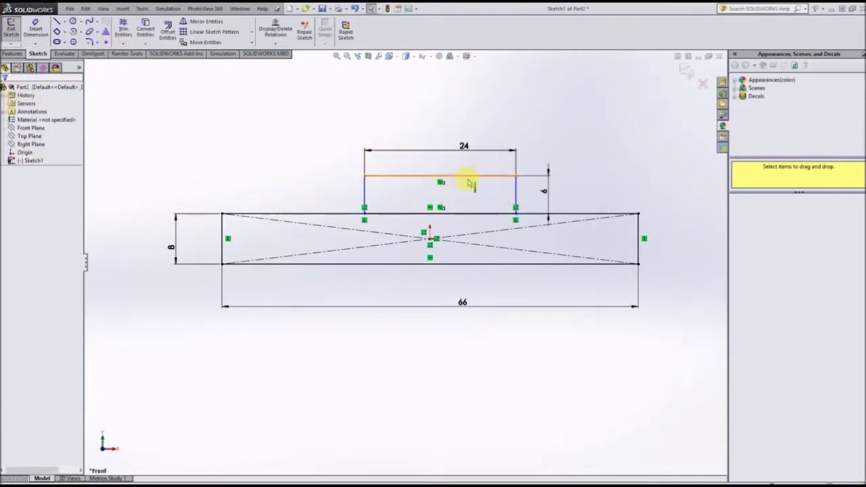
Center the raised rectangle by dimensioning its right side 12 mm from the origin.
left_click(35, 28)
left_click(517, 205)
left_click(431, 243)
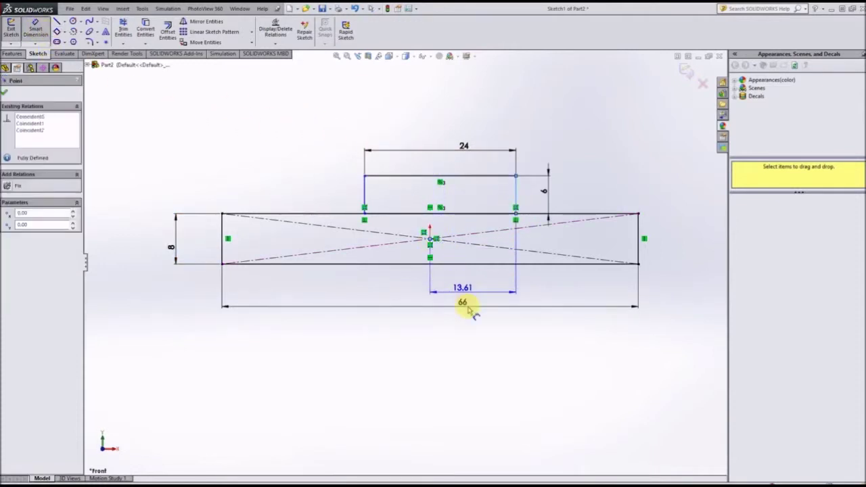
left_click(478, 323)
type("13")
key("Return")
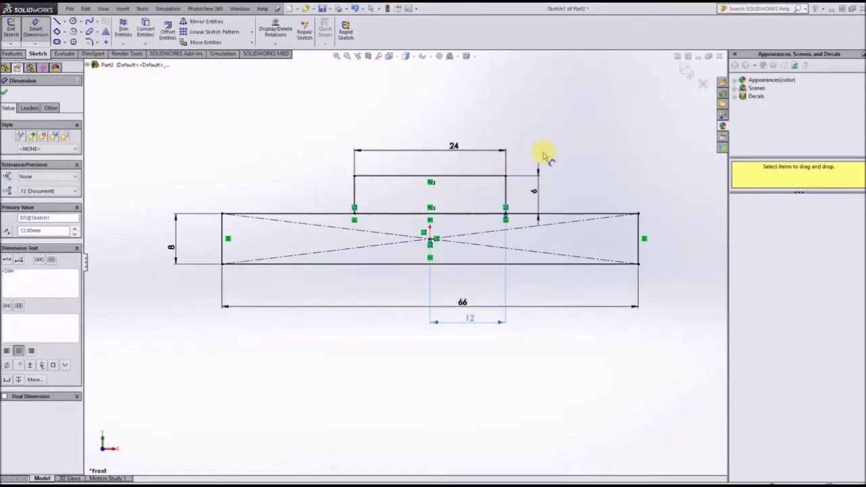
Trim away the shared edge between the raised rectangle and the base rectangle with Power trim.
left_click(123, 28)
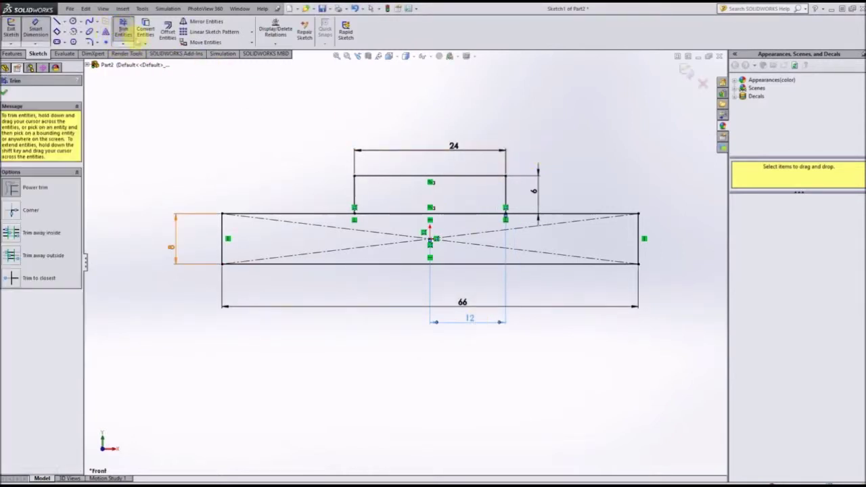
left_click_drag(408, 219, 411, 213)
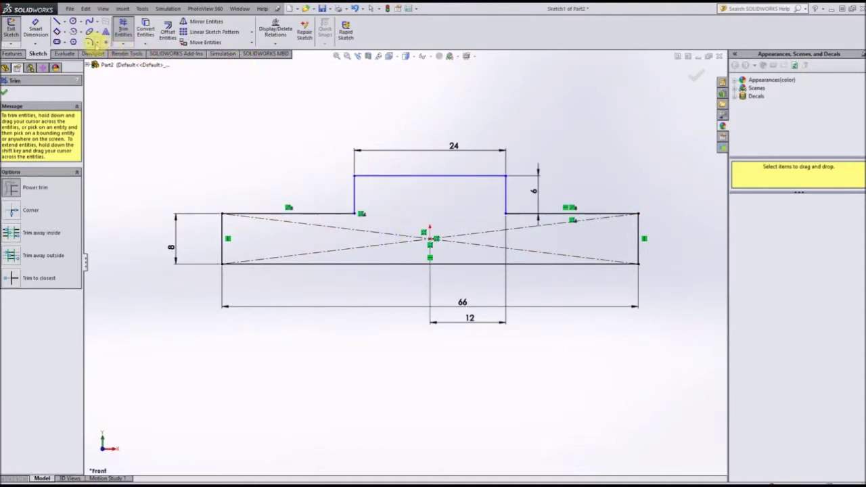
Check the upper base bearing holder drawing in the PDF and set the base rectangle's height to 7.5 mm.
left_click(97, 42)
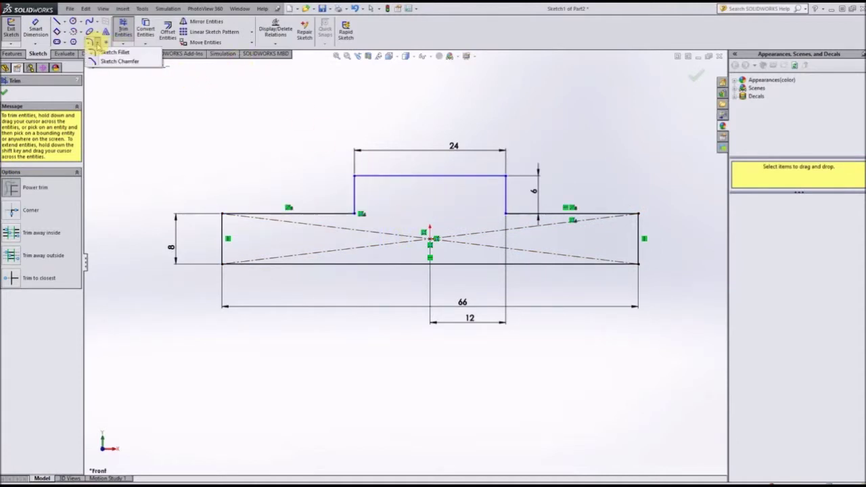
left_click(115, 52)
key("alt+Tab")
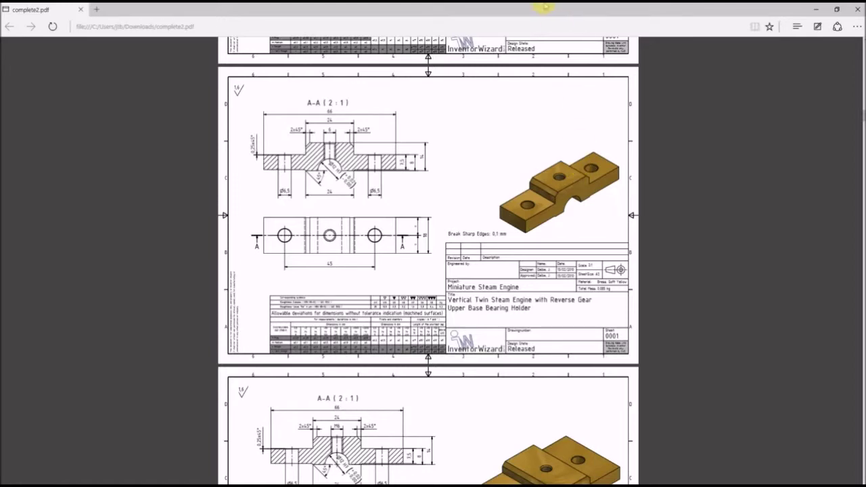
key("alt+Tab")
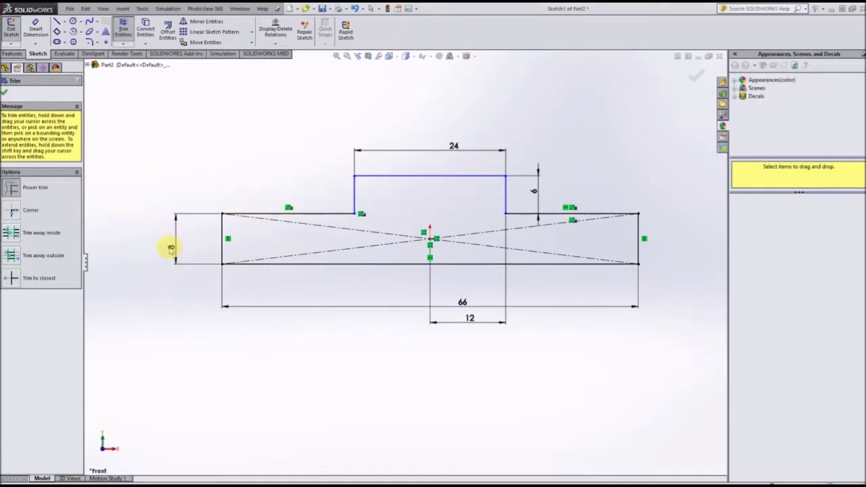
left_click(5, 93)
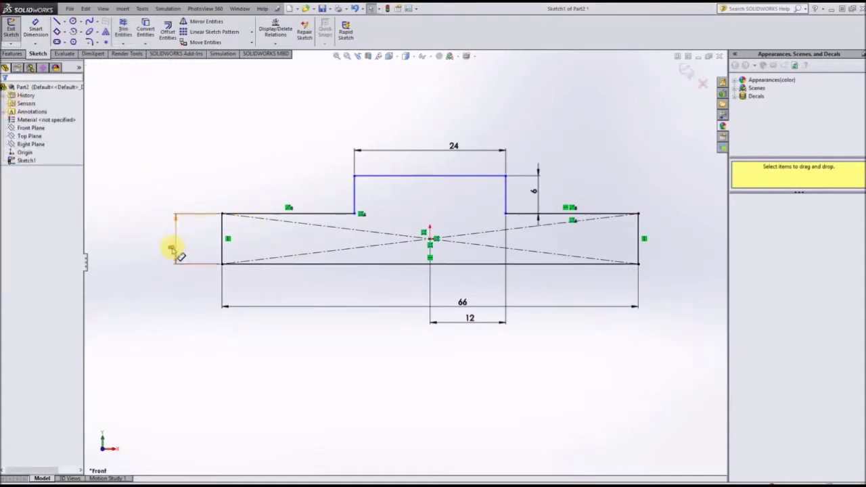
double_click(173, 247)
type("1")
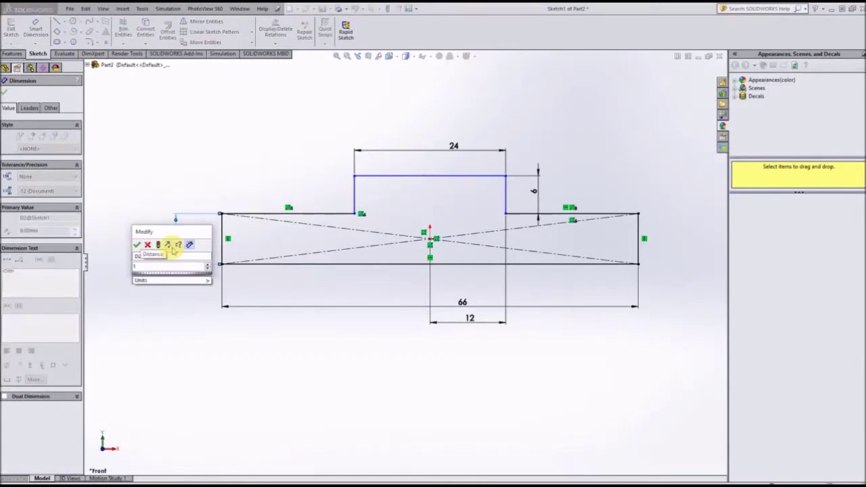
type(".5")
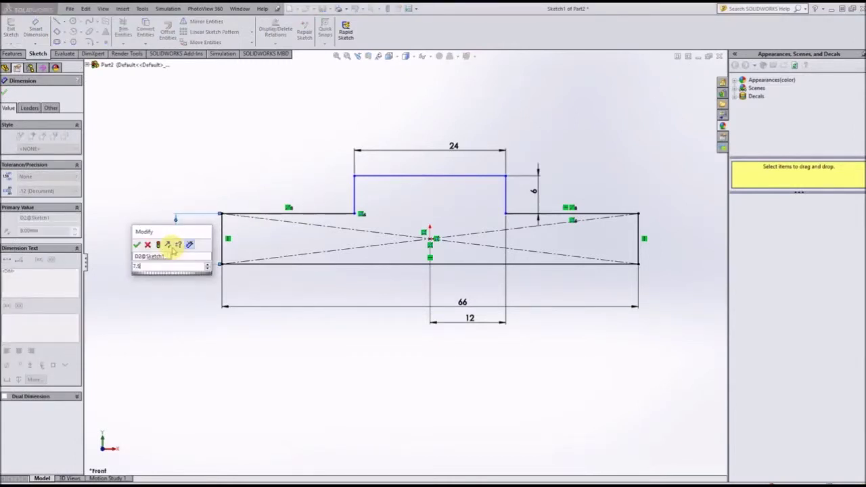
key("Return")
left_click(5, 93)
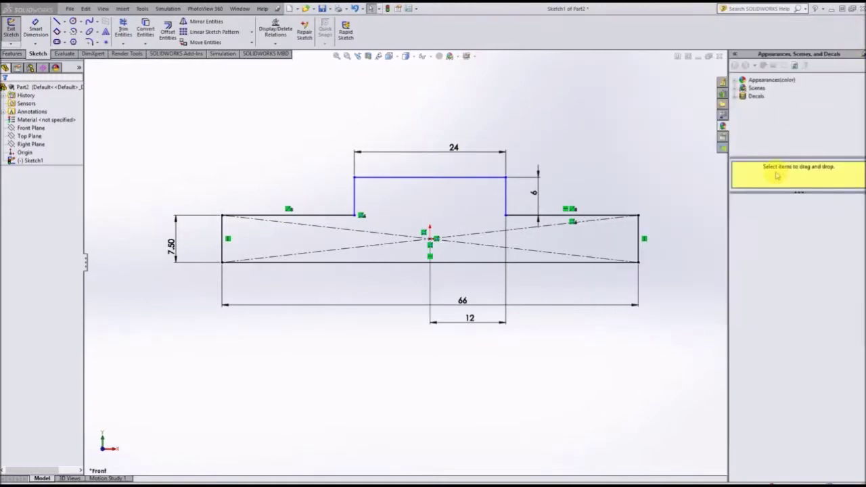
Chamfer both upper corners of the raised section with an equal distance of 2 mm, following the PDF drawing.
key("alt+Tab")
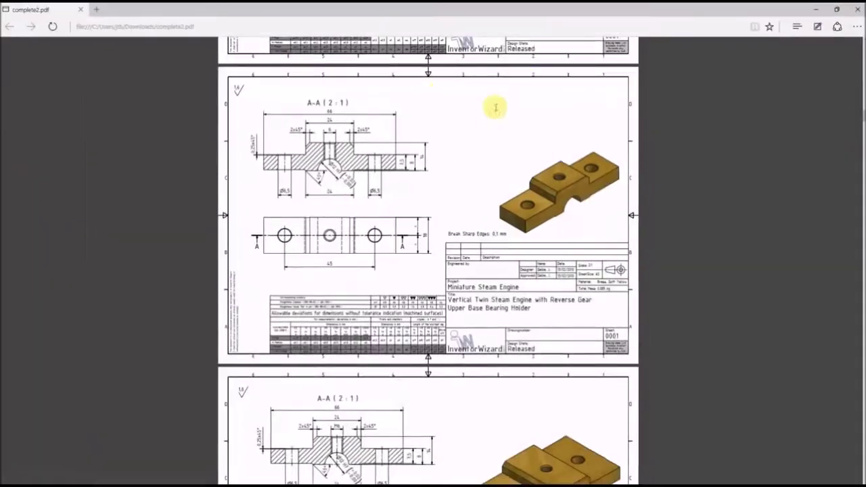
scroll(287, 155, "up", 3, "ctrl")
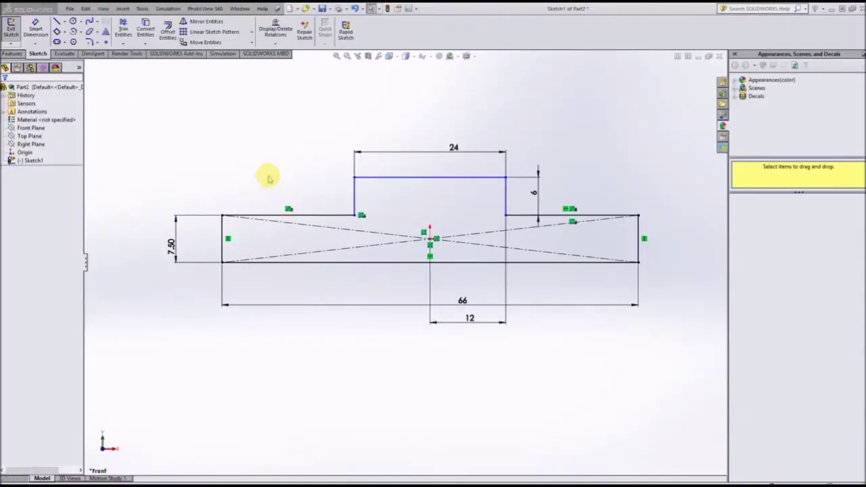
left_click(98, 42)
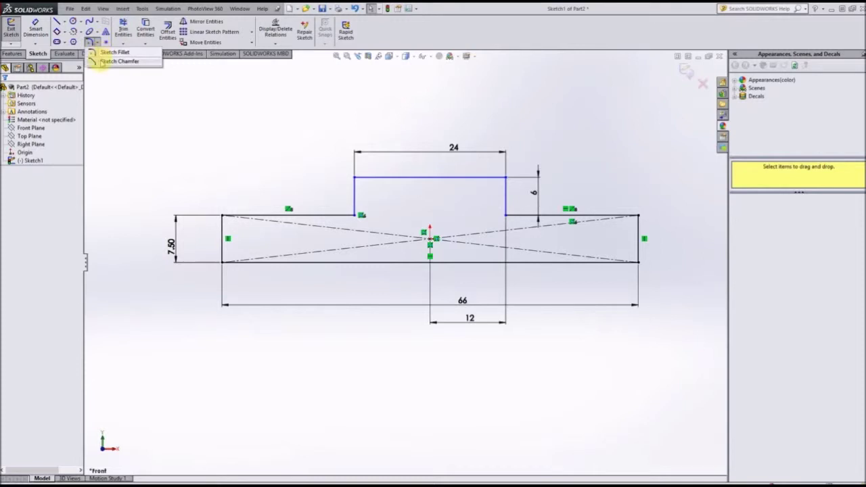
left_click(103, 62)
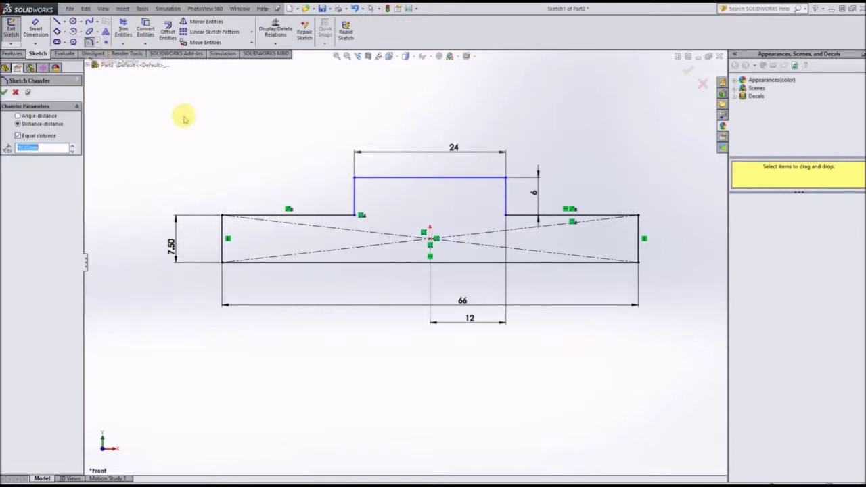
left_click(375, 187)
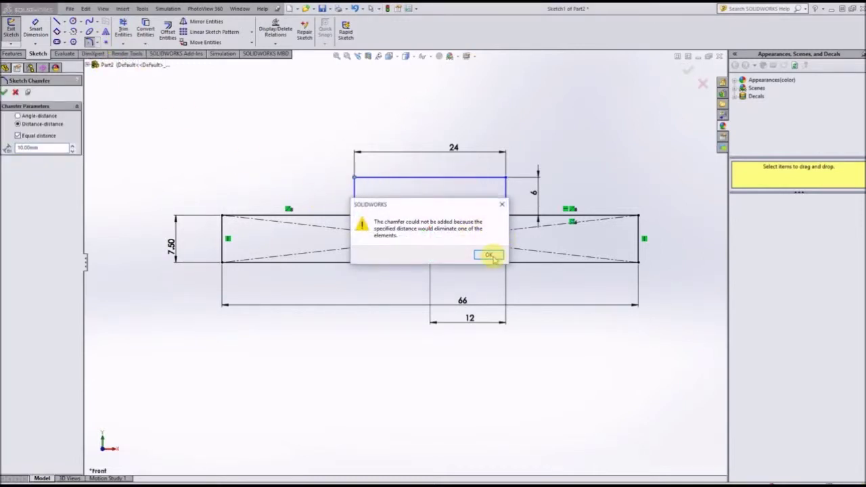
left_click(490, 255)
left_click_drag(41, 146, 7, 148)
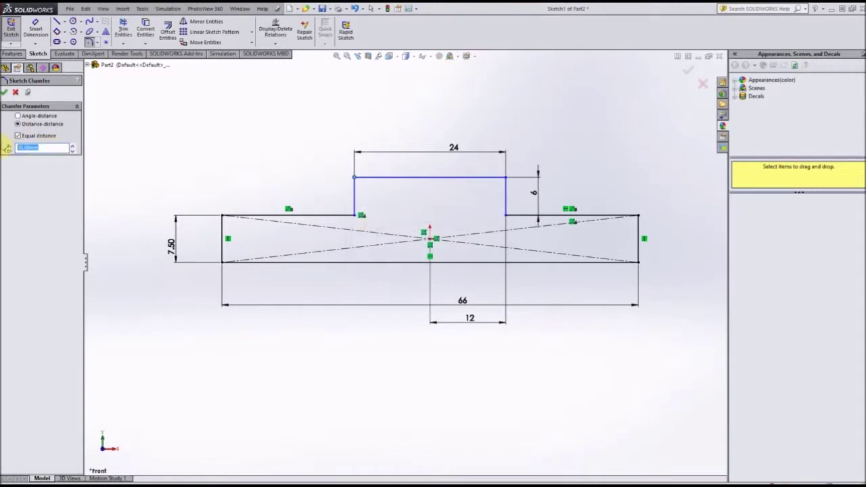
type("2")
left_click(354, 179)
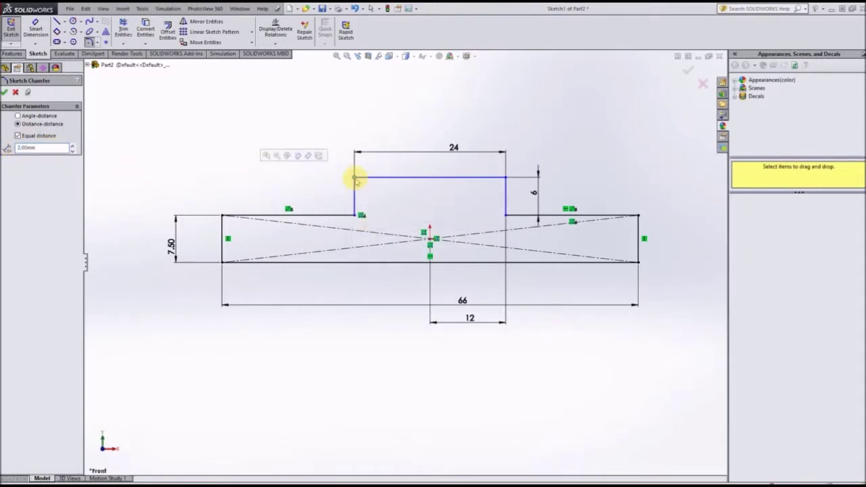
left_click(355, 178)
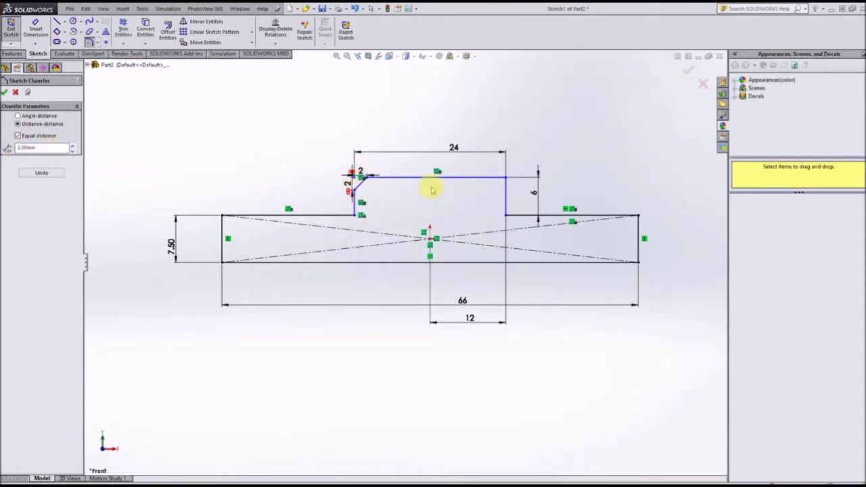
left_click(505, 179)
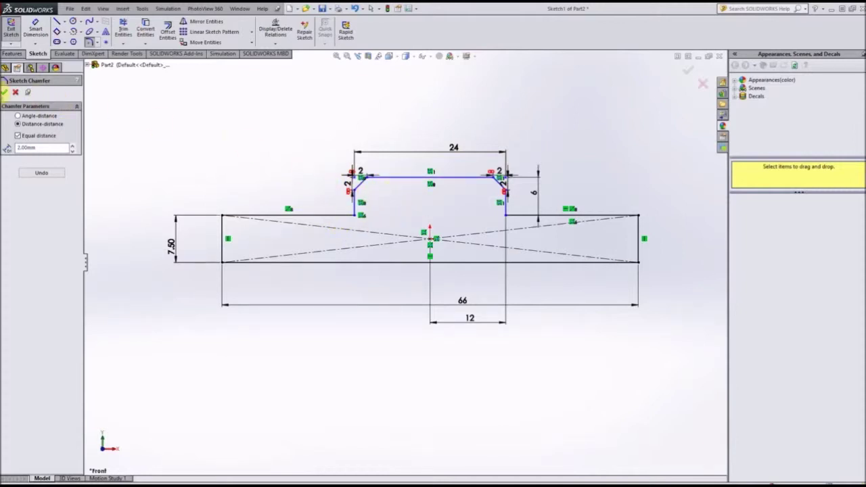
left_click(6, 94)
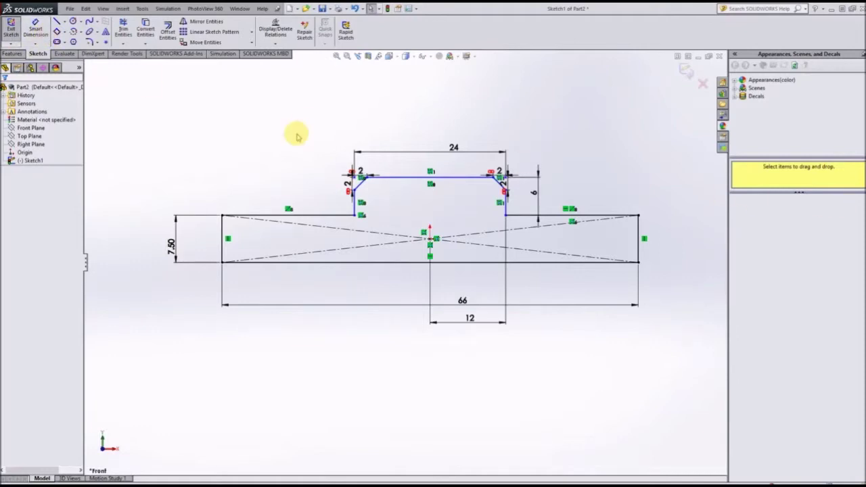
Draw a 3 point corner rectangle about 24 mm wide and 1.1 mm tall below the base's lower edge, aligned with the raised section.
mouse_move(865, 55)
left_mouse_down()
mouse_move(738, 46)
mouse_move(535, 4)
left_mouse_up()
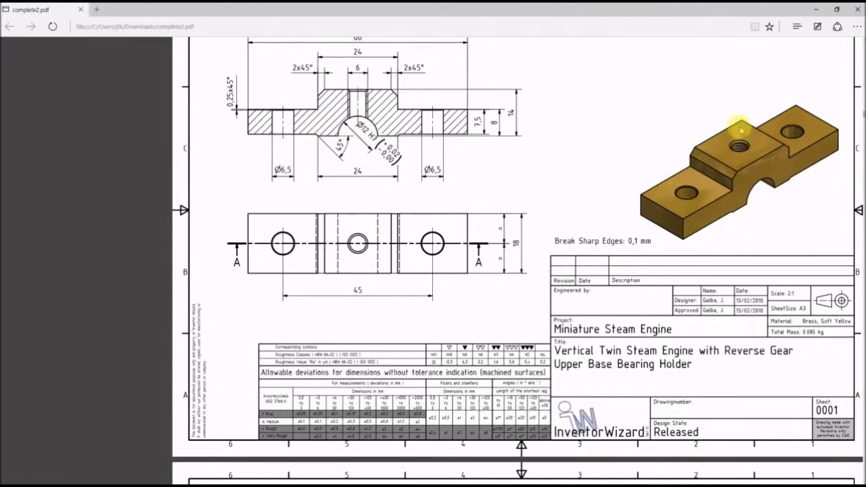
left_click_drag(553, 9, 865, 54)
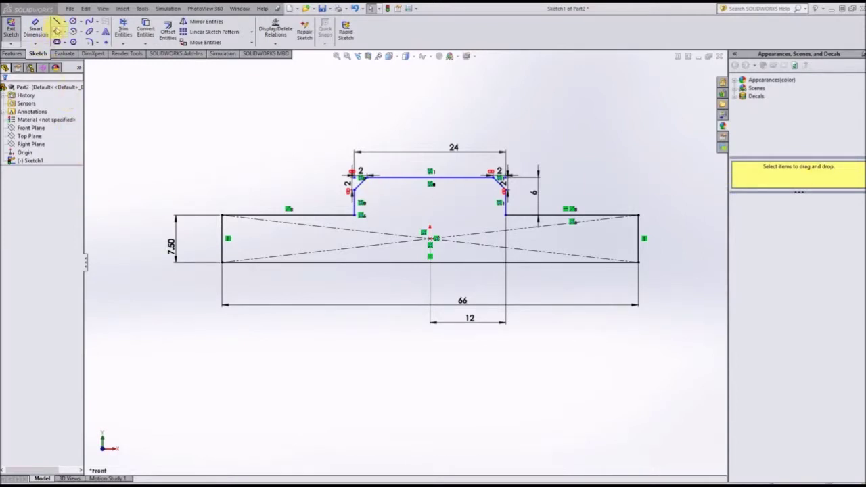
left_click(355, 271)
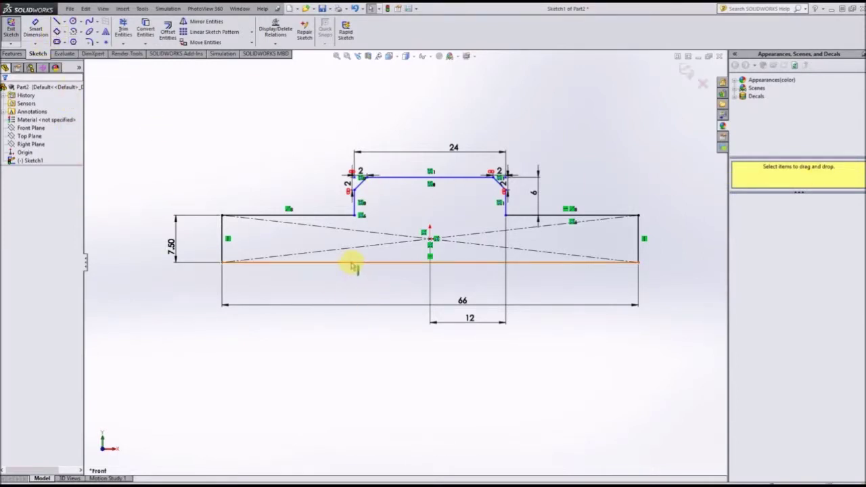
left_click(57, 31)
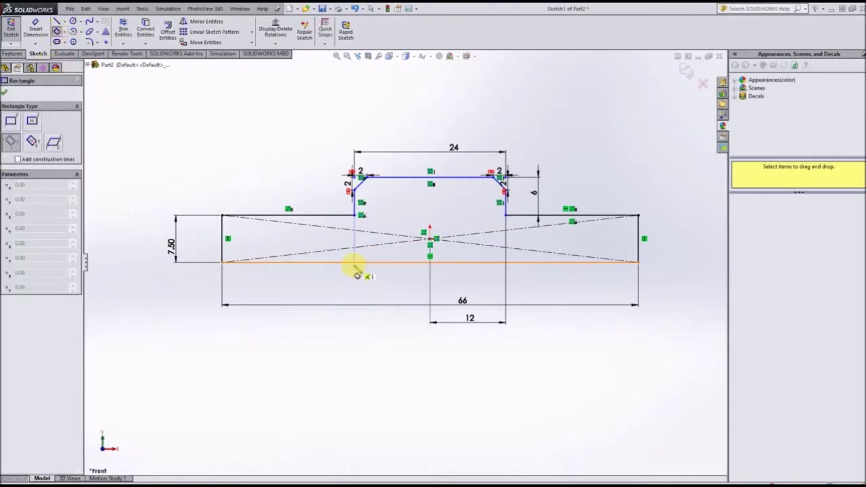
left_click(506, 264)
left_click(507, 268)
left_click(505, 263)
Dimension the thin lower rectangle to 0.5 mm high and 24 mm wide.
left_click(35, 29)
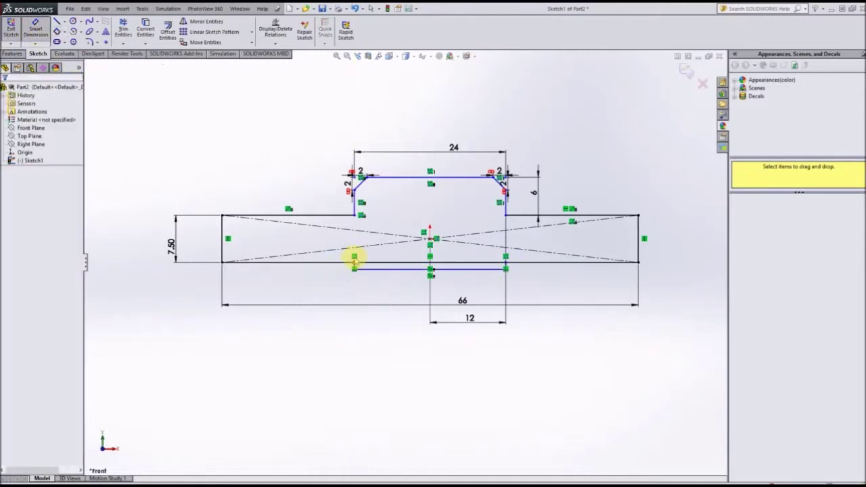
scroll(356, 261, "down", 5)
left_click(374, 256)
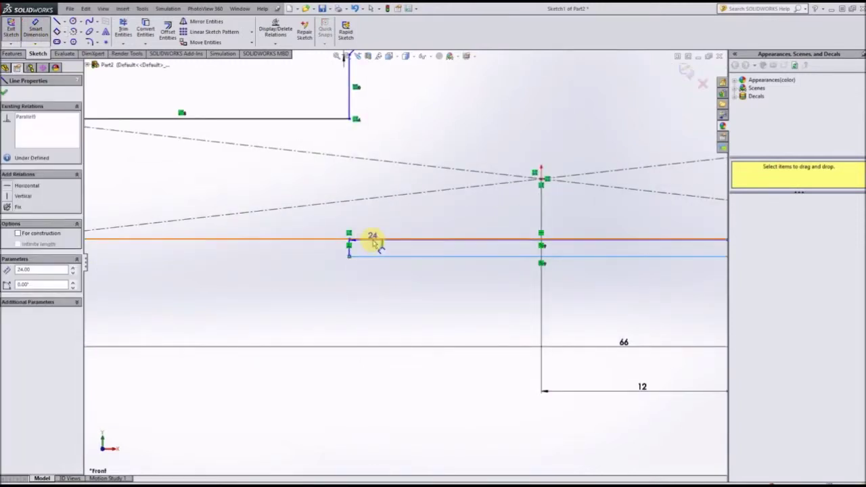
left_click(373, 238)
left_click(270, 372)
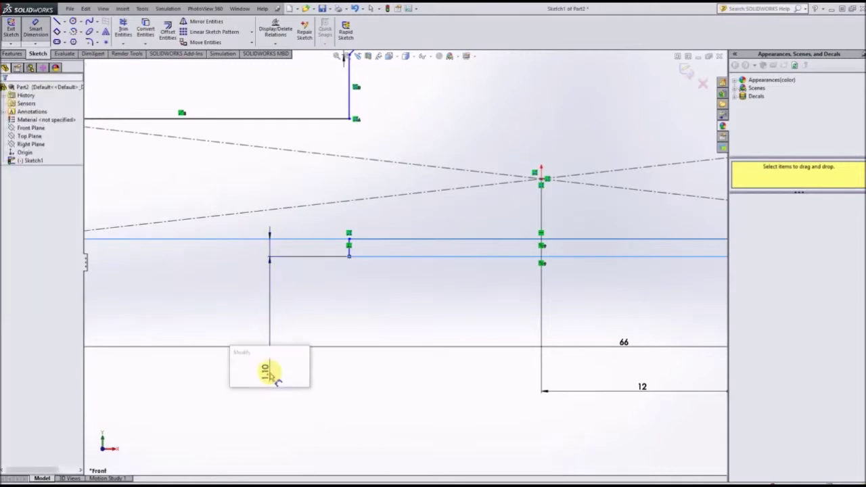
key("Return")
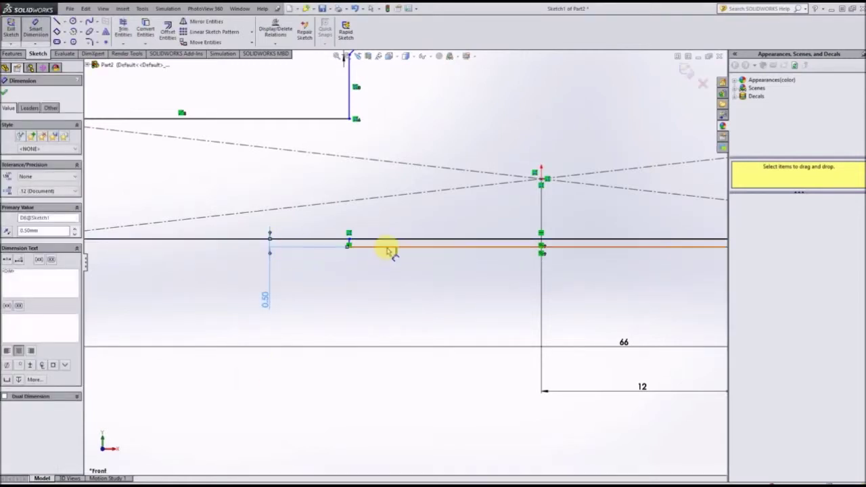
left_click(391, 251)
scroll(517, 371, "down", 2)
left_click(508, 393)
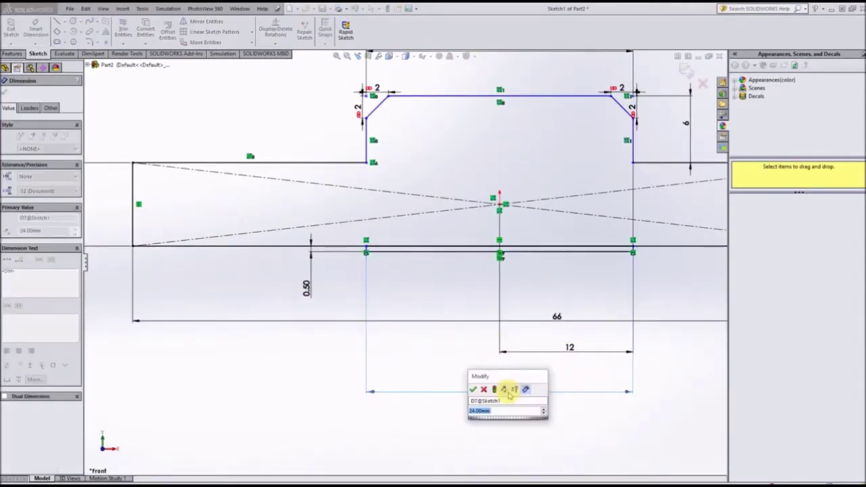
key("Return")
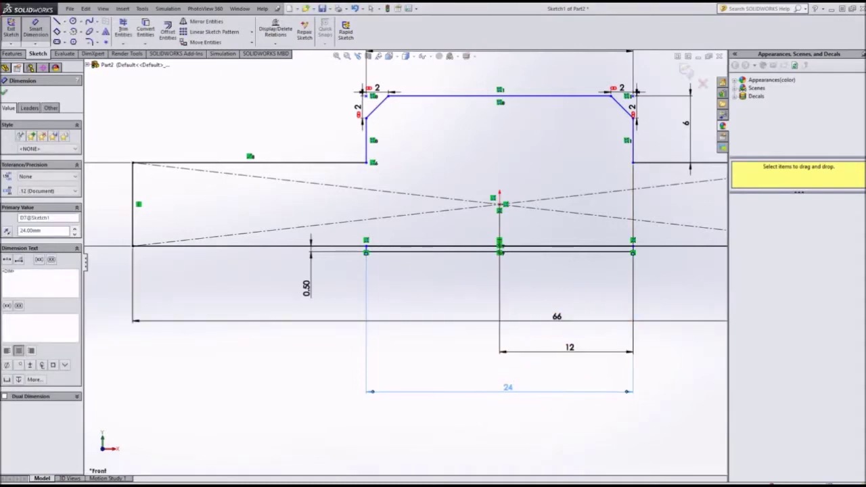
Compare the sketch with the PDF section view and set the lower rectangle's width to 25 mm.
key("alt+Tab")
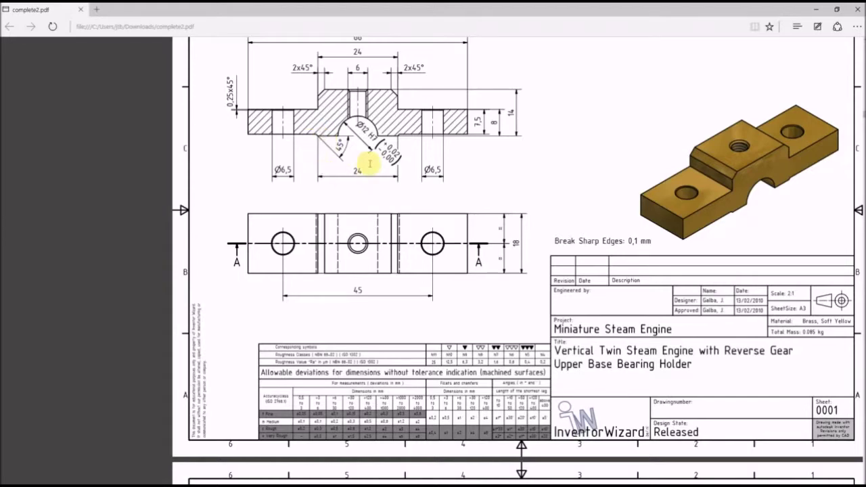
scroll(370, 163, "up", 3, "ctrl")
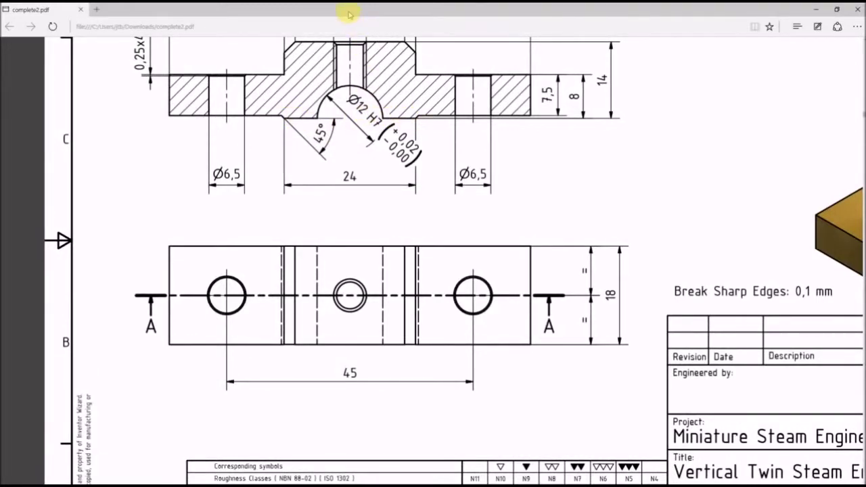
left_click_drag(349, 13, 789, 142)
scroll(600, 416, "left", 5)
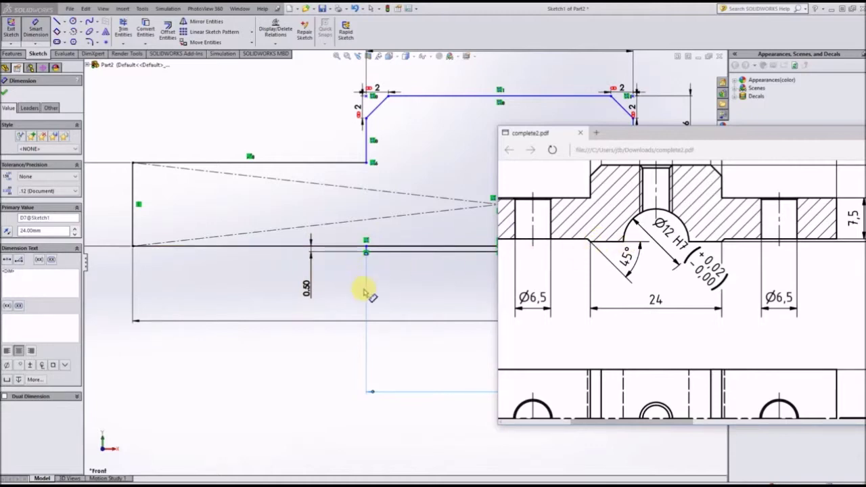
mouse_move(638, 132)
left_mouse_down()
mouse_move(763, 67)
mouse_move(685, 67)
mouse_move(692, 62)
mouse_move(865, 65)
mouse_move(682, 51)
mouse_move(865, 27)
left_mouse_up()
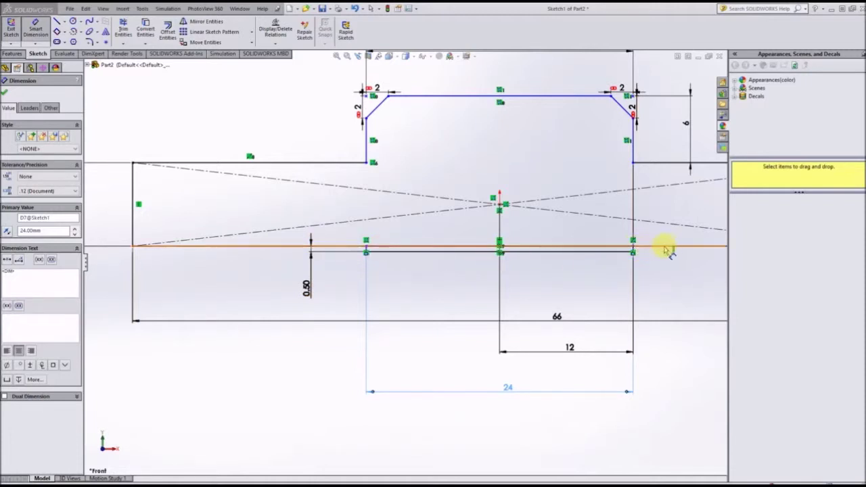
left_click(509, 389)
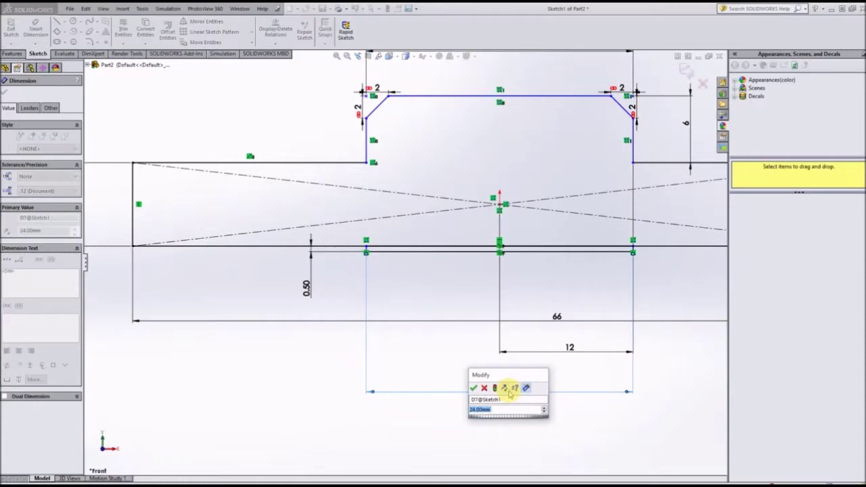
key("Return")
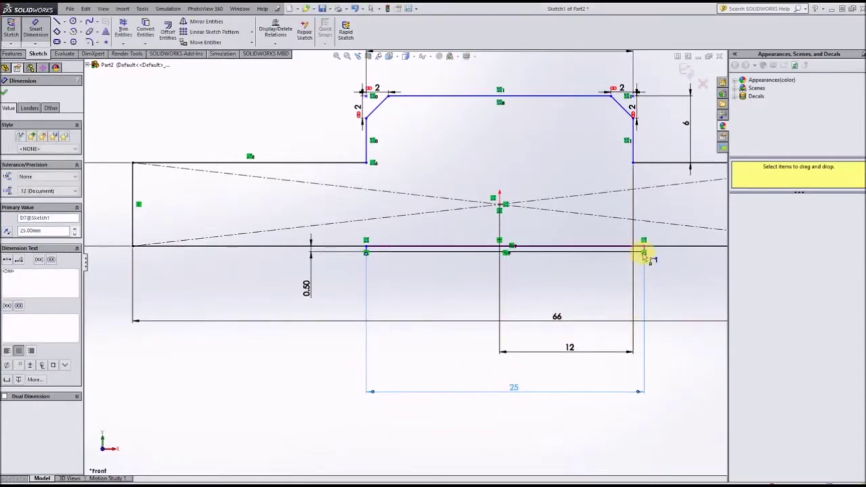
scroll(646, 253, "down", 3)
scroll(602, 251, "down", 3)
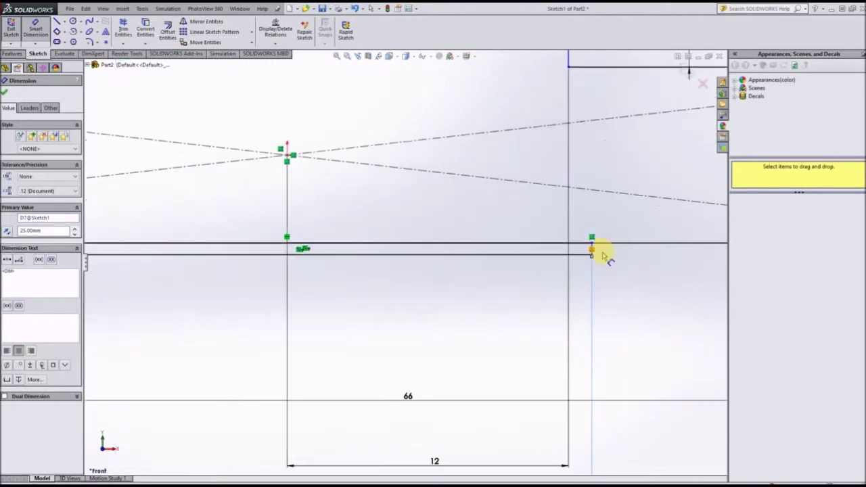
Dimension the horizontal distance from the origin to the right end of the shallow bottom step as 12.5 mm.
left_click(552, 257)
scroll(580, 261, "up", 3)
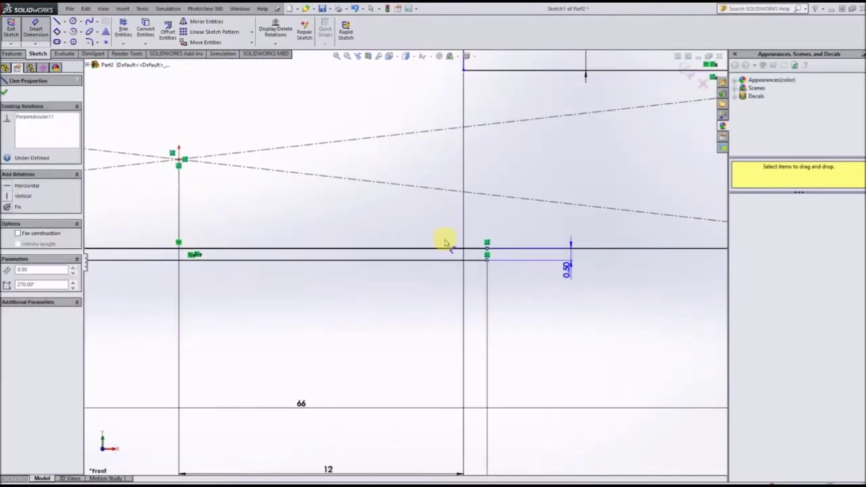
left_click(179, 163)
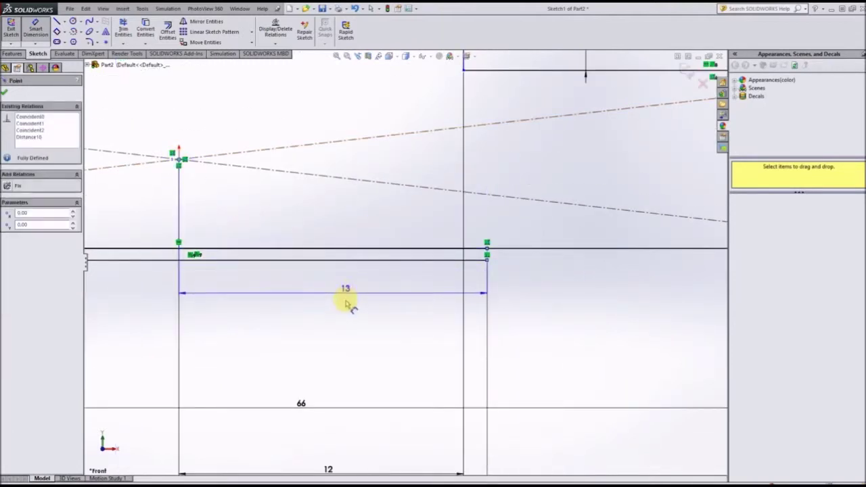
left_click(345, 308)
type("12.5")
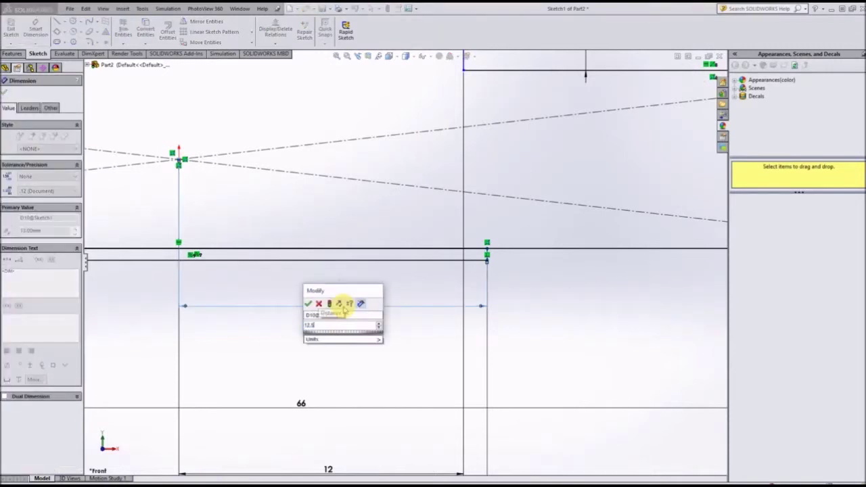
key("Return")
scroll(339, 308, "up", 4)
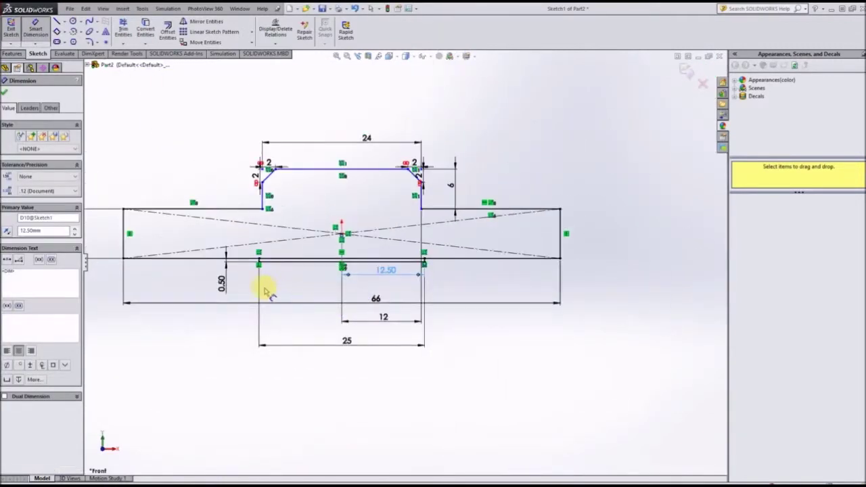
Try to add a 0.5 mm equal-distance sketch chamfer to the lower left corner of the bottom step.
scroll(245, 292, "down", 3)
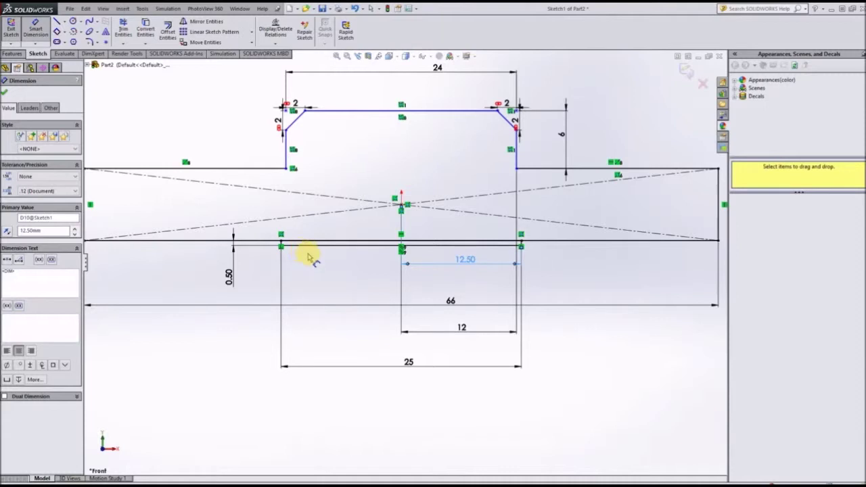
scroll(303, 254, "down", 2)
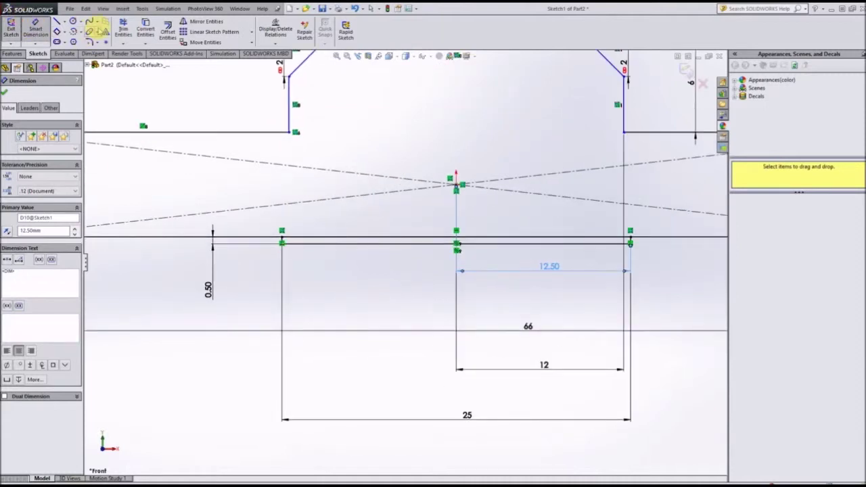
left_click(92, 42)
left_click(102, 61)
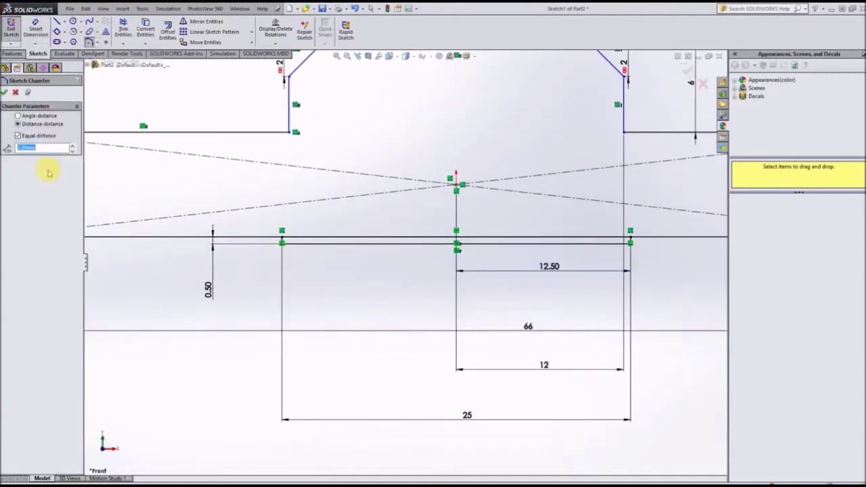
type("3")
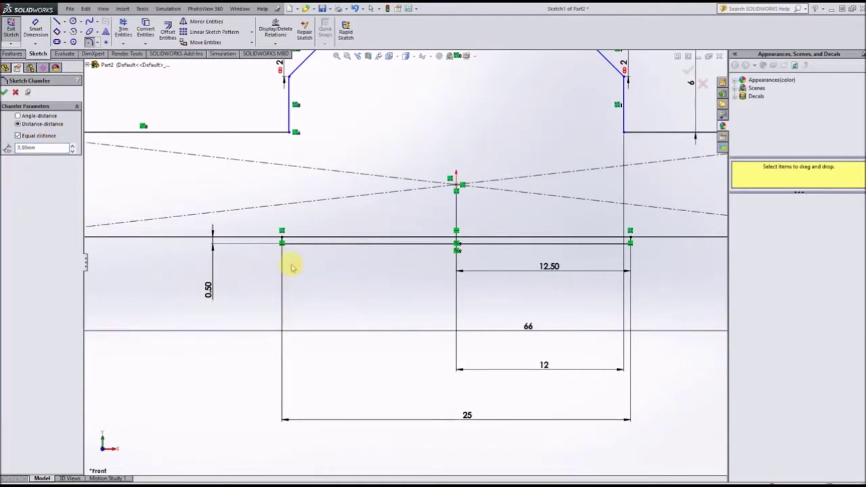
scroll(298, 260, "down", 3)
left_click(322, 261)
left_click(488, 255)
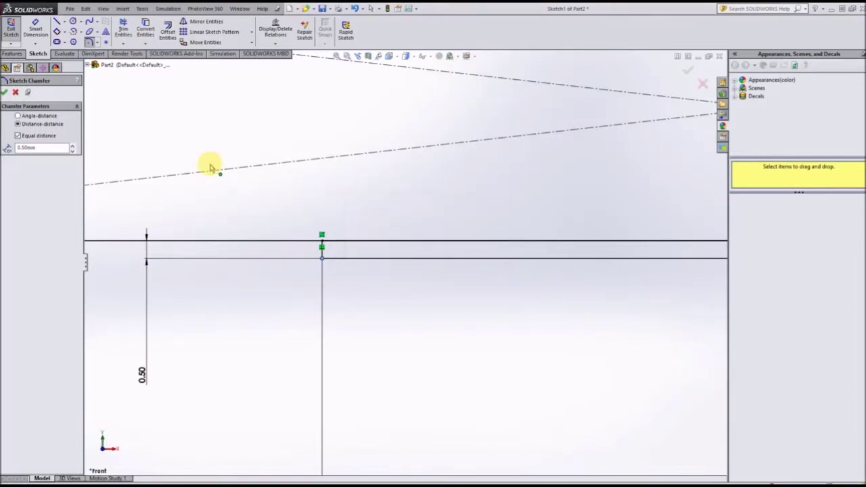
Trim away the part of the plate's bottom edge that lies between the two ends of the shallow step.
scroll(209, 168, "up", 2)
left_click(123, 28)
scroll(393, 247, "down", 3)
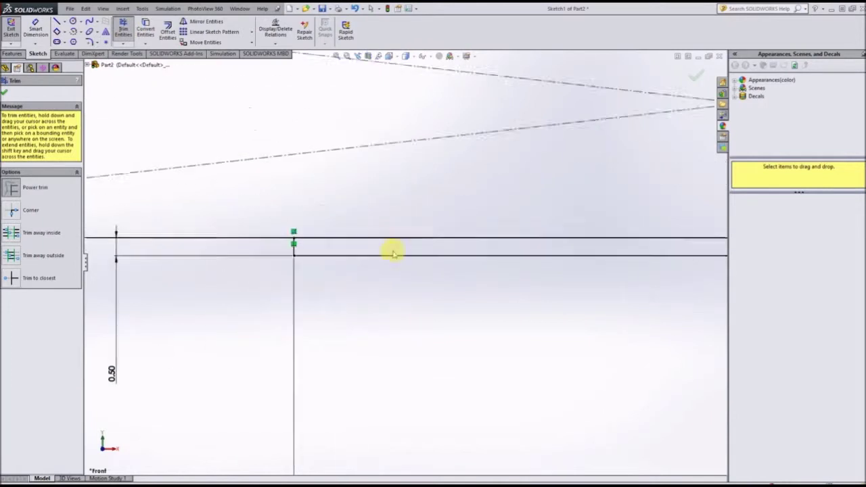
left_click_drag(363, 228, 370, 239)
key("ctrl+z")
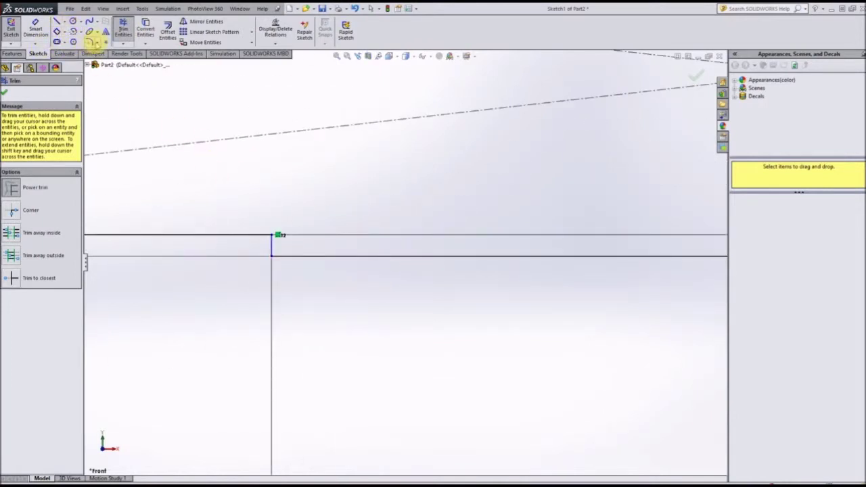
Retry the 0.5 mm equal-distance sketch chamfer on the lower left corner of the trimmed step and exit the command.
left_click(93, 42)
left_click(119, 60)
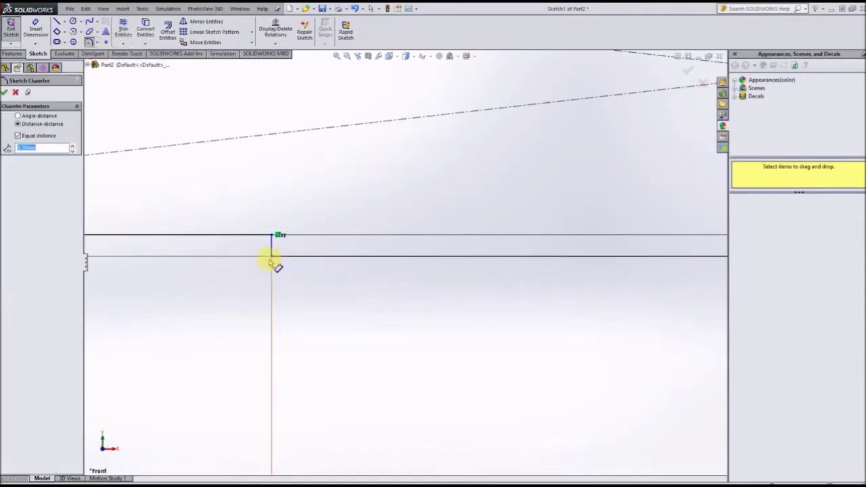
left_click(272, 257)
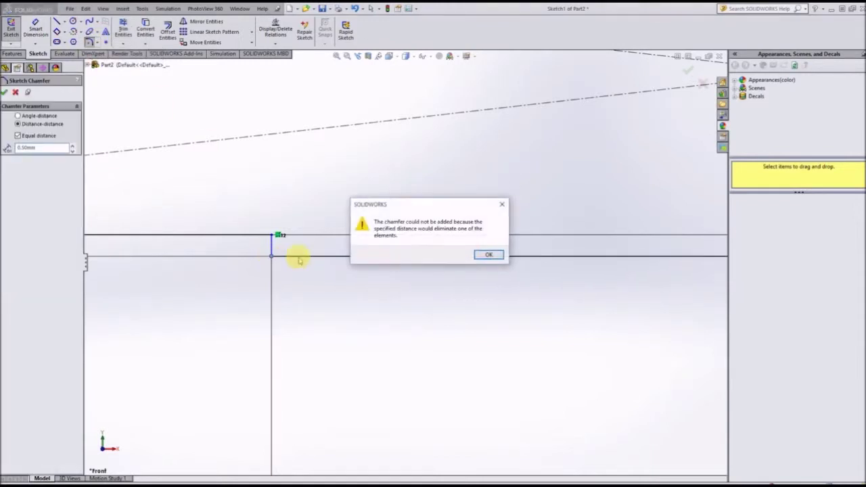
left_click(487, 256)
scroll(287, 258, "up", 5)
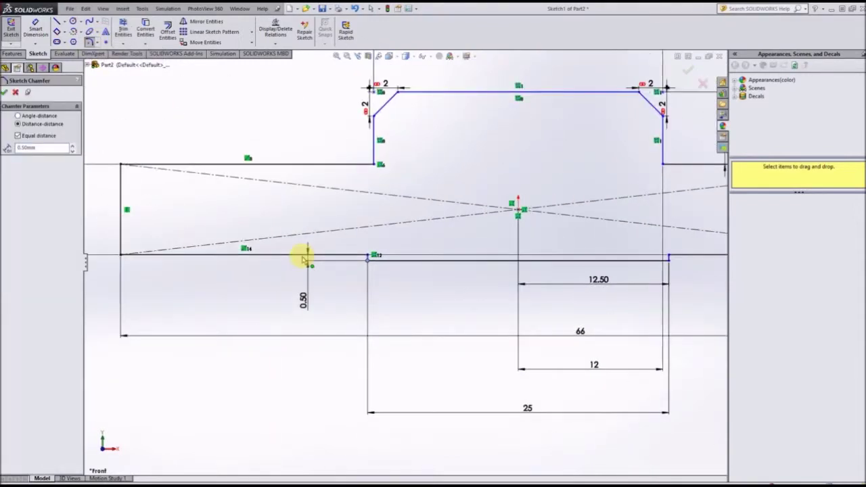
scroll(406, 233, "down", 1)
scroll(657, 252, "down", 2)
scroll(271, 280, "up", 2)
scroll(294, 290, "down", 2)
scroll(370, 252, "down", 3)
scroll(372, 261, "up", 2)
left_click(379, 261)
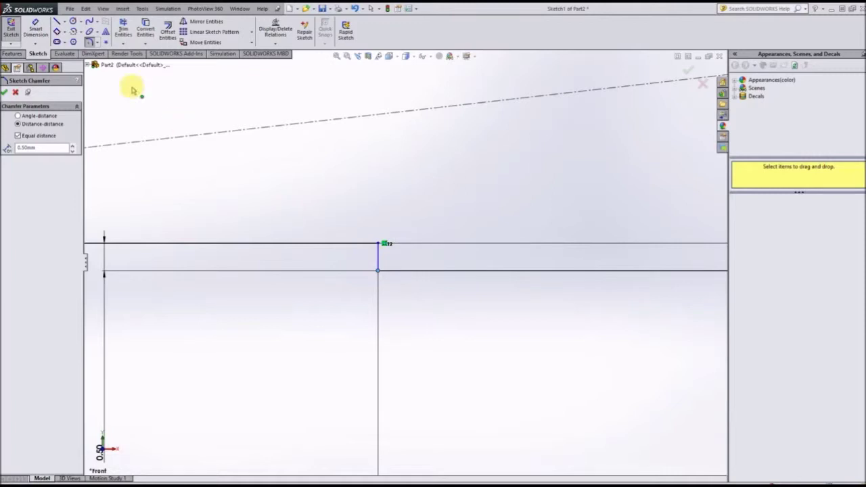
left_click(15, 92)
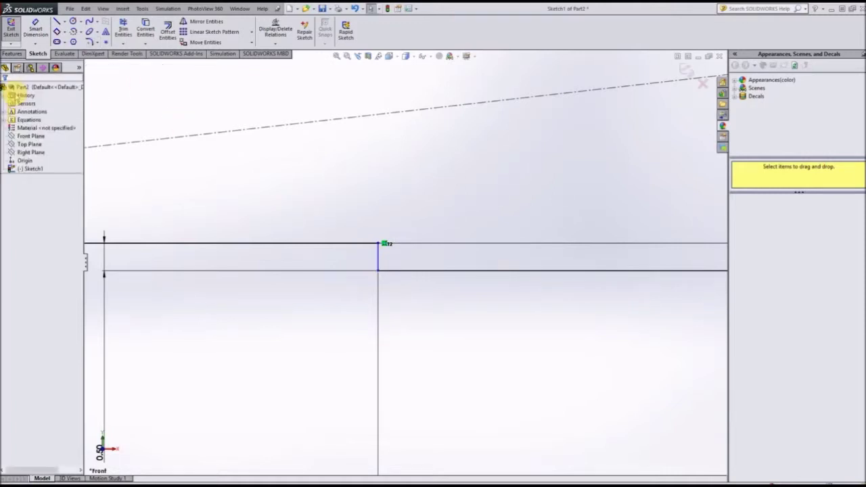
Draw a short diagonal line from the step's upper left corner down to its bottom line.
left_click(57, 22)
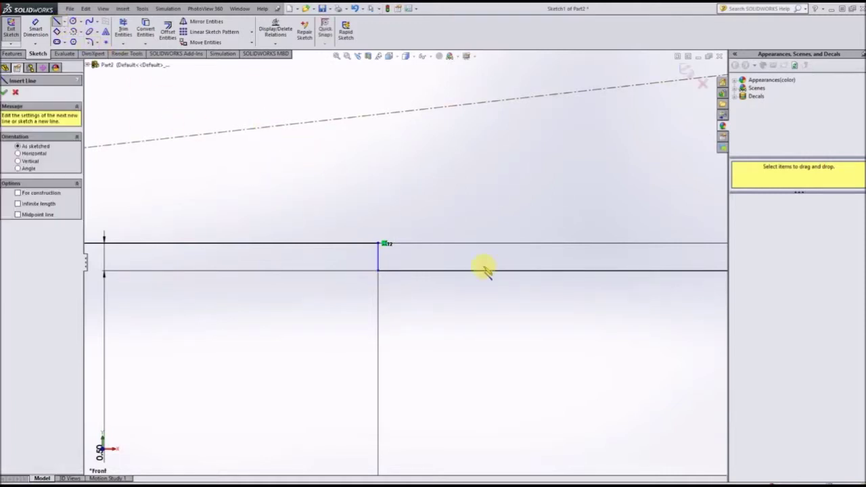
left_click(379, 244)
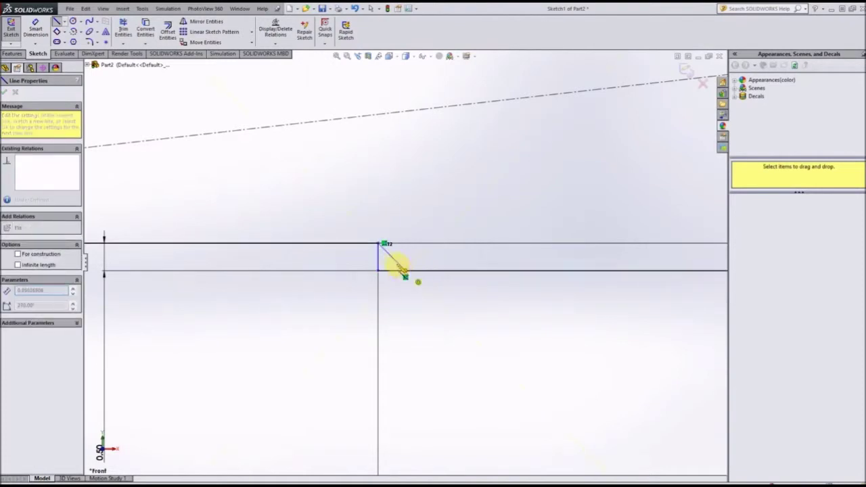
scroll(420, 279, "up", 2)
scroll(420, 279, "up", 3)
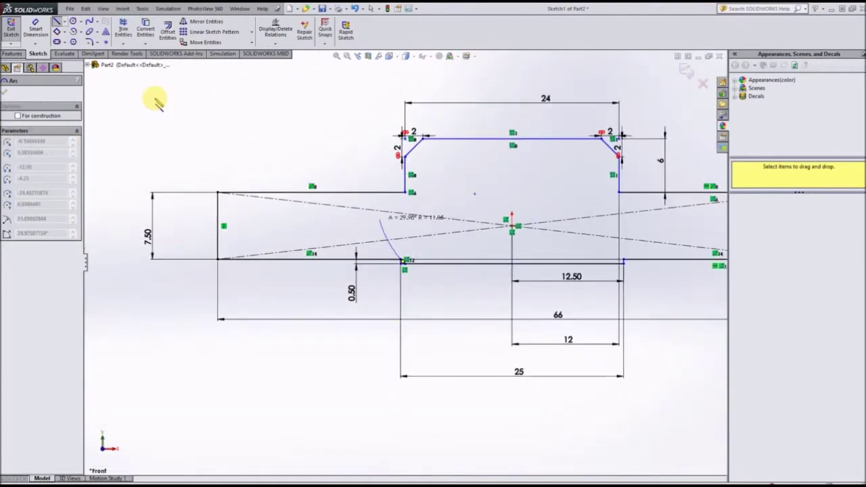
Draw a matching diagonal from the step's upper right corner to its bottom line, ending at the 12 mm extension line.
left_click(58, 23)
scroll(522, 265, "up", 3)
scroll(460, 264, "down", 8)
scroll(478, 250, "down", 3)
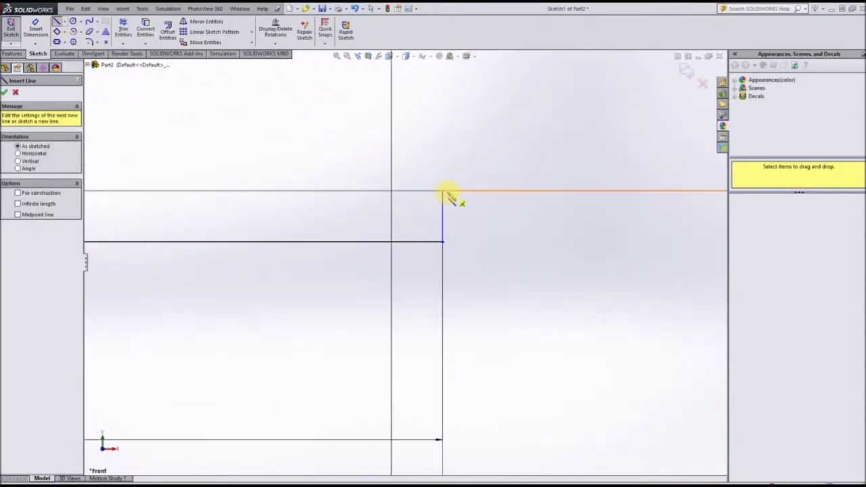
left_click(443, 192)
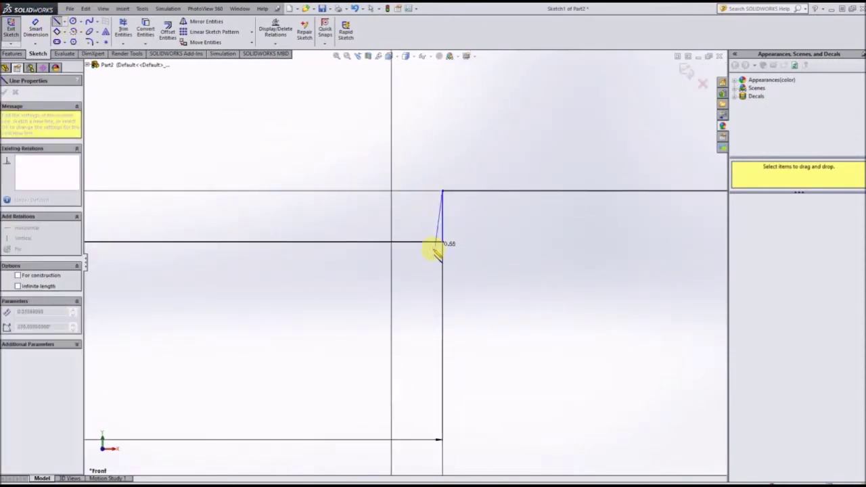
left_click(393, 242)
Trim the vertical end lines and leftover corner segments at both ends of the step, leaving only the diagonals.
scroll(404, 260, "up", 5)
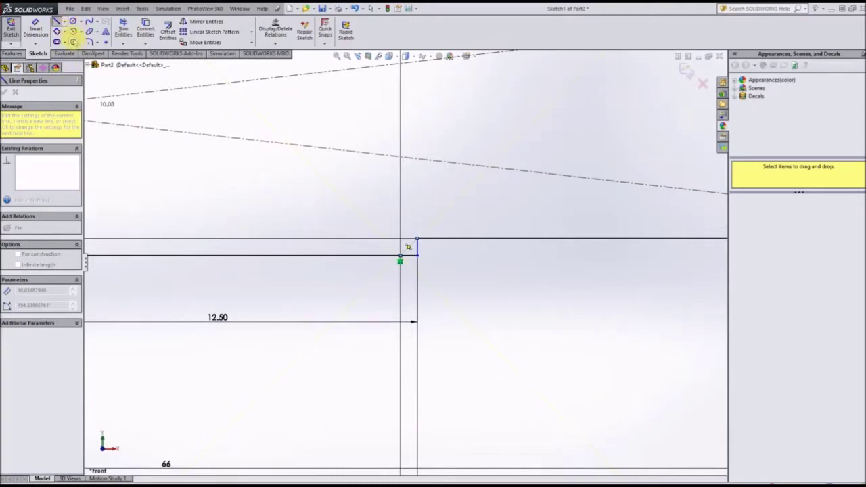
left_click(123, 31)
scroll(425, 271, "down", 4)
left_click_drag(425, 215, 386, 255)
scroll(387, 256, "up", 6)
scroll(256, 270, "down", 4)
scroll(203, 243, "up", 5)
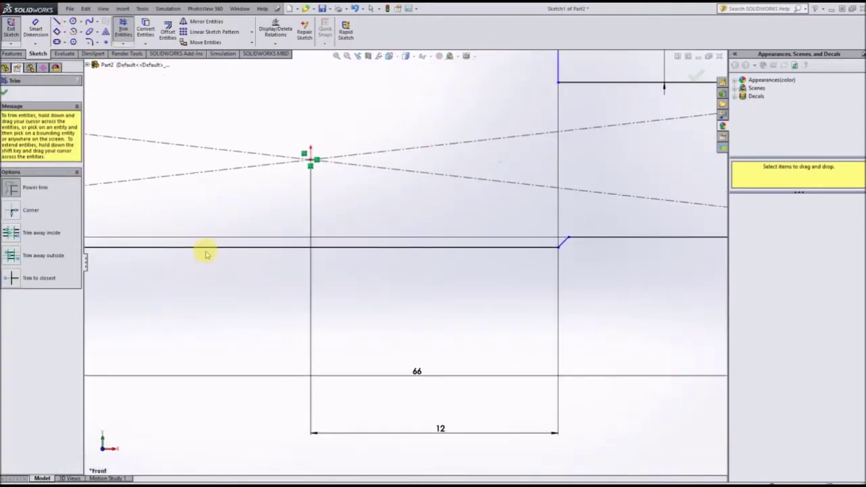
scroll(422, 257, "down", 7)
scroll(393, 248, "up", 4)
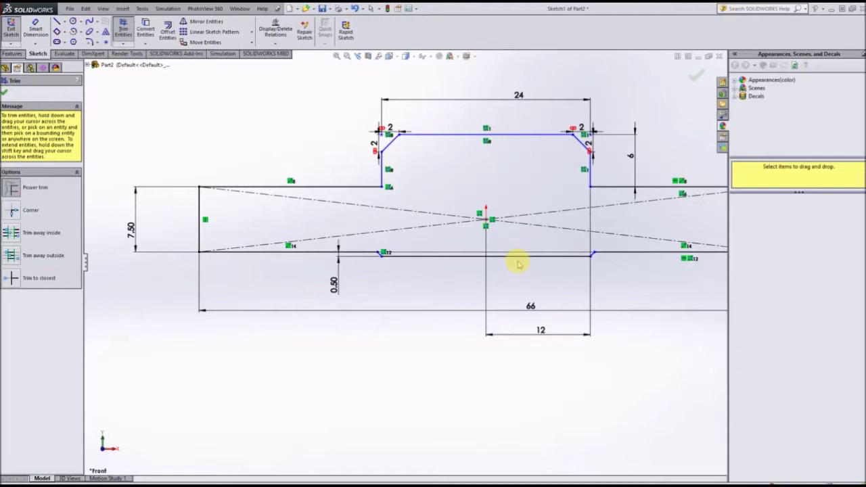
scroll(518, 264, "up", 3)
scroll(514, 257, "up", 2)
scroll(203, 270, "down", 3)
scroll(290, 257, "up", 3)
scroll(294, 264, "down", 3)
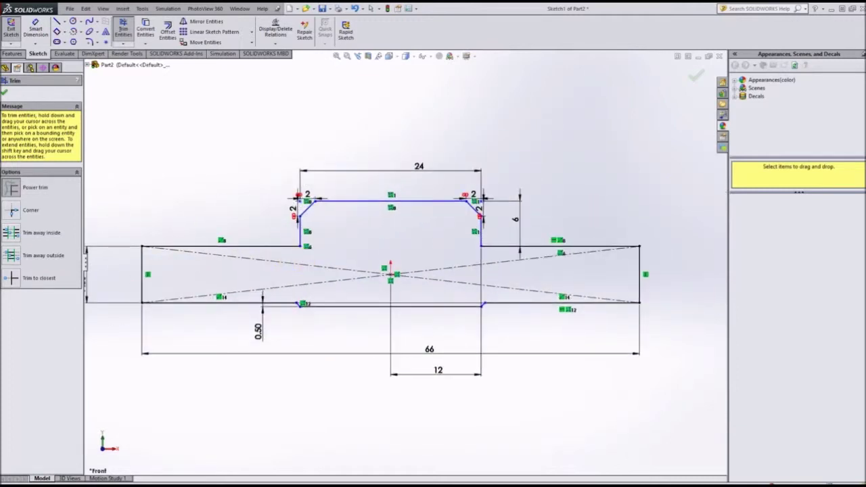
Switch to the complete2.pdf drawing and examine section A-A and the isometric view for the bottom cutout's shape and size.
key("alt+Tab")
scroll(654, 254, "up", 2)
scroll(654, 260, "down", 2)
scroll(647, 258, "left", 3)
scroll(650, 264, "right", 3)
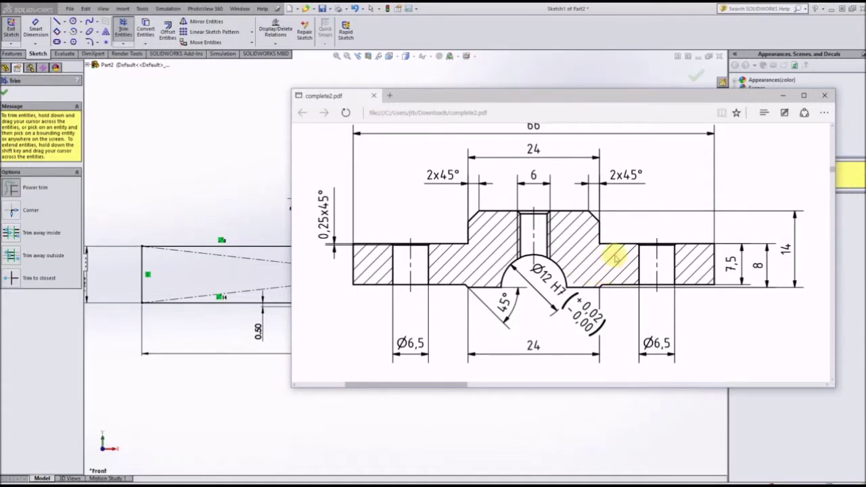
scroll(615, 258, "down", 5, "ctrl")
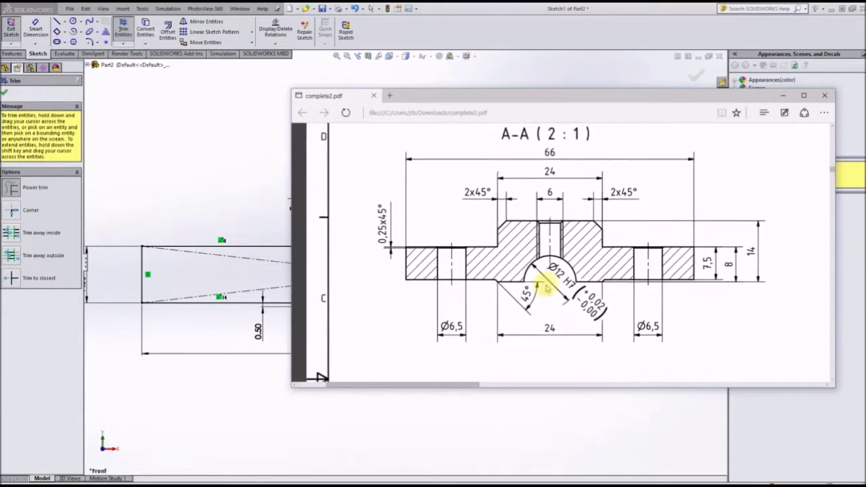
left_click_drag(441, 385, 478, 382)
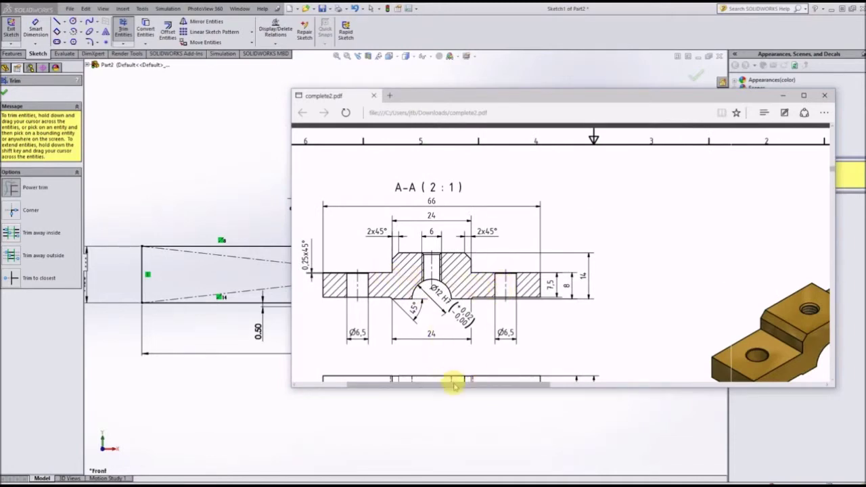
left_click_drag(454, 386, 482, 384)
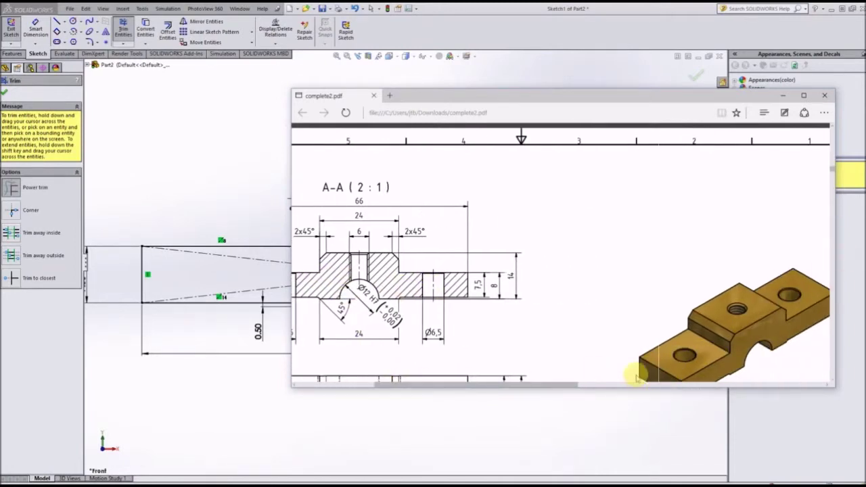
mouse_move(570, 386)
left_mouse_down()
mouse_move(547, 383)
mouse_move(605, 367)
mouse_move(553, 384)
left_mouse_up()
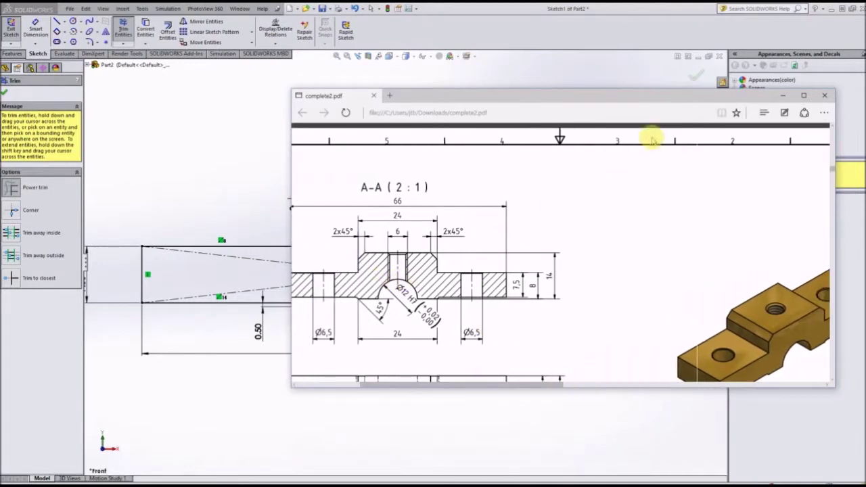
left_click(785, 96)
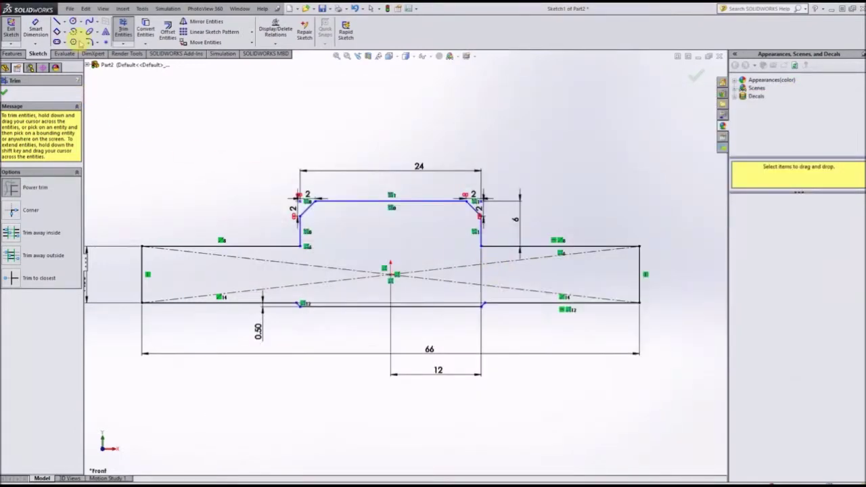
Draw a circle centred on the midpoint of the step's bottom line and set its diameter to 12 mm.
left_click(73, 21)
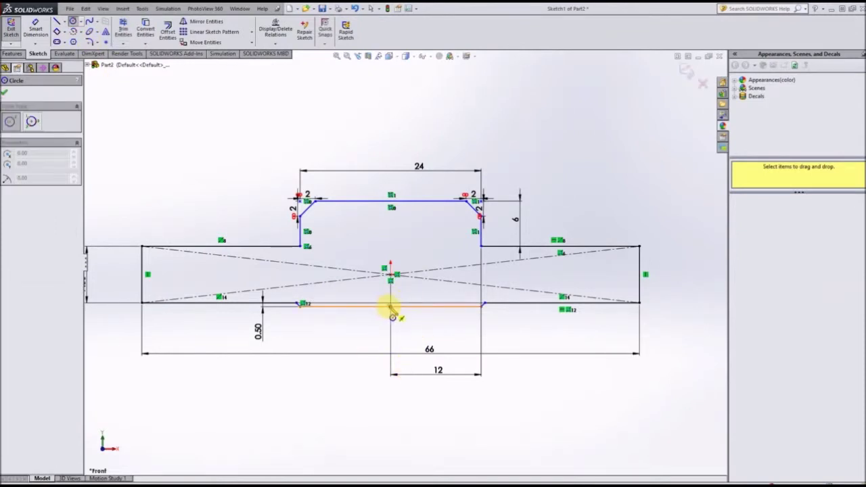
left_click(390, 307)
left_click(406, 288)
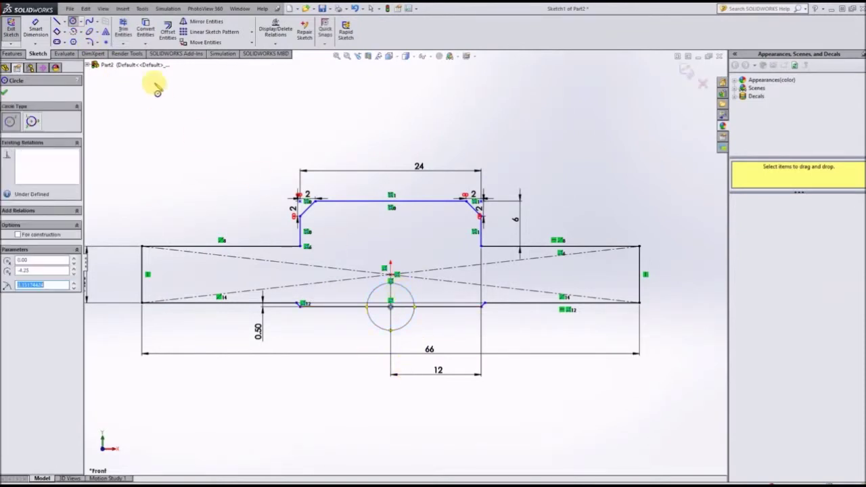
left_click(27, 34)
left_click(414, 295)
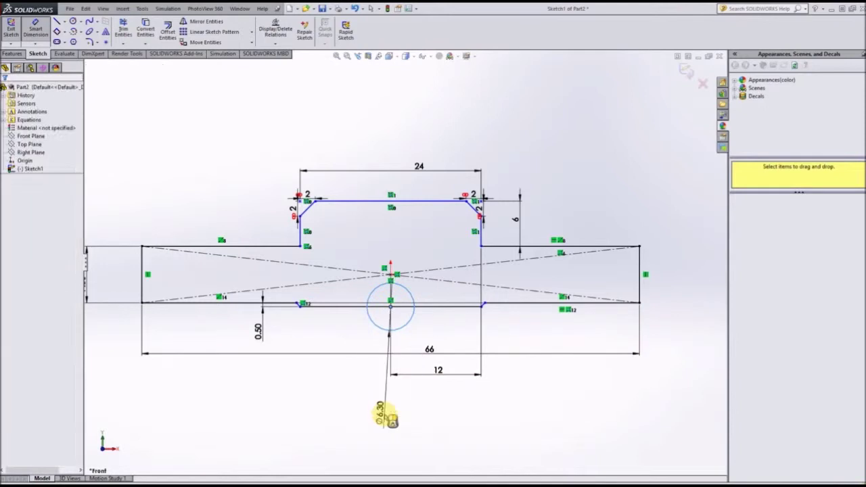
left_click(390, 416)
type("12")
key("Return")
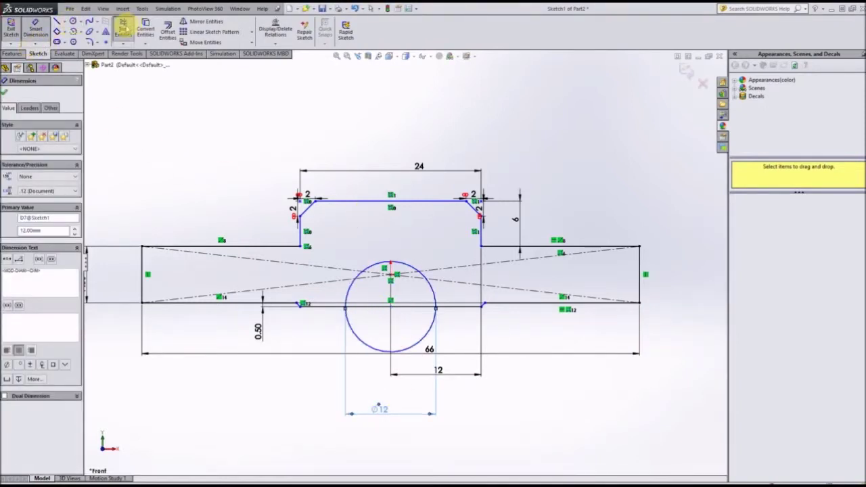
Trim the circle's lower half and the bottom line segment inside it, leaving a semicircular cutout.
left_click(123, 27)
mouse_move(359, 352)
left_mouse_down()
mouse_move(430, 334)
mouse_move(361, 323)
mouse_move(393, 304)
mouse_move(386, 333)
mouse_move(374, 284)
left_mouse_up()
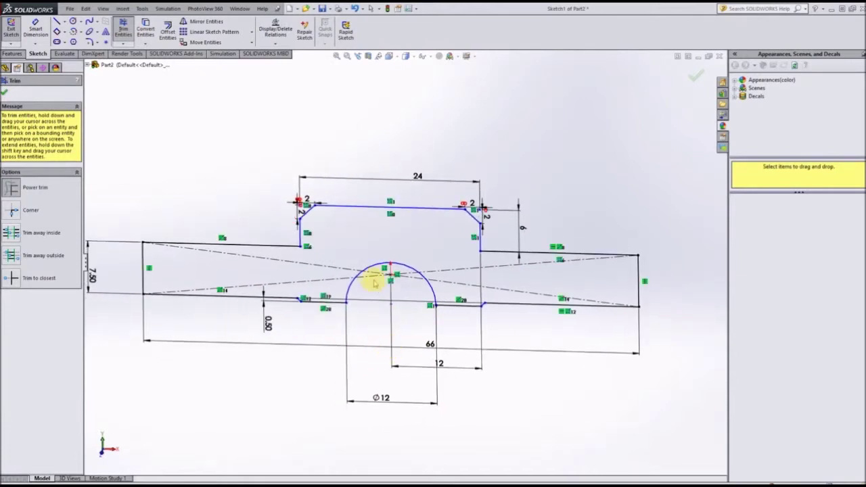
left_click(6, 92)
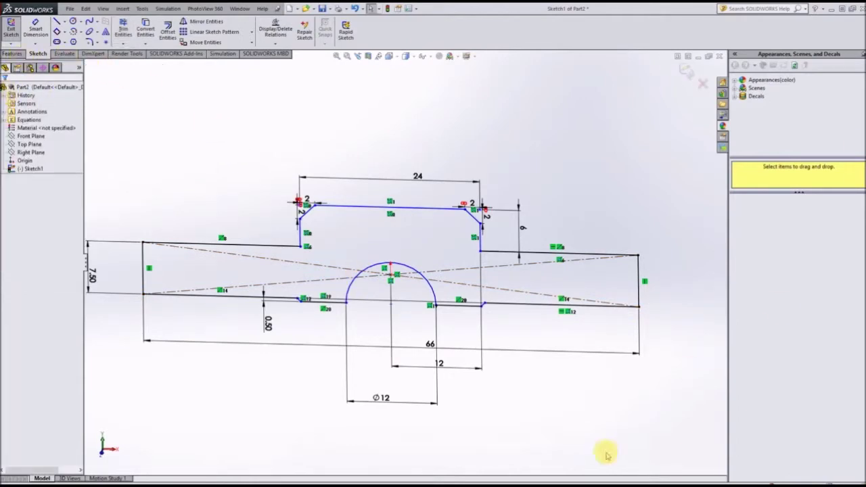
Switch to the complete2.pdf drawing and examine section A-A and the top view for the part's depth.
left_click(70, 478)
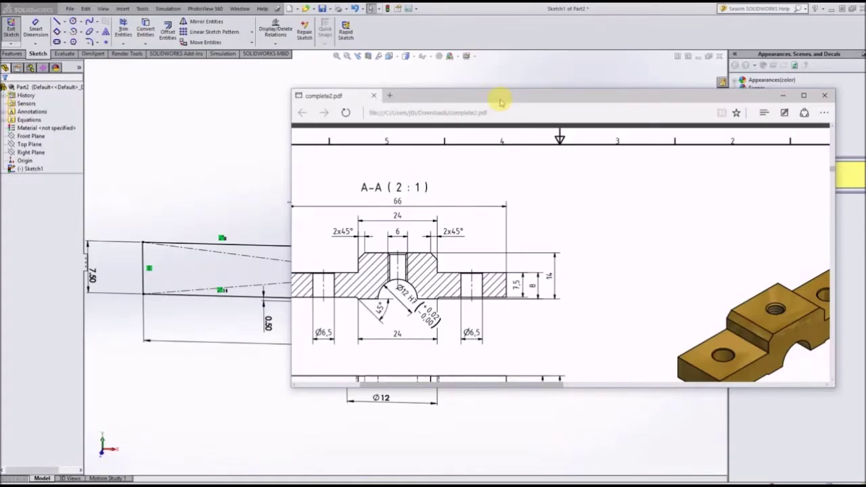
left_click_drag(499, 97, 435, 6)
scroll(443, 228, "down", 3)
scroll(442, 236, "up", 2)
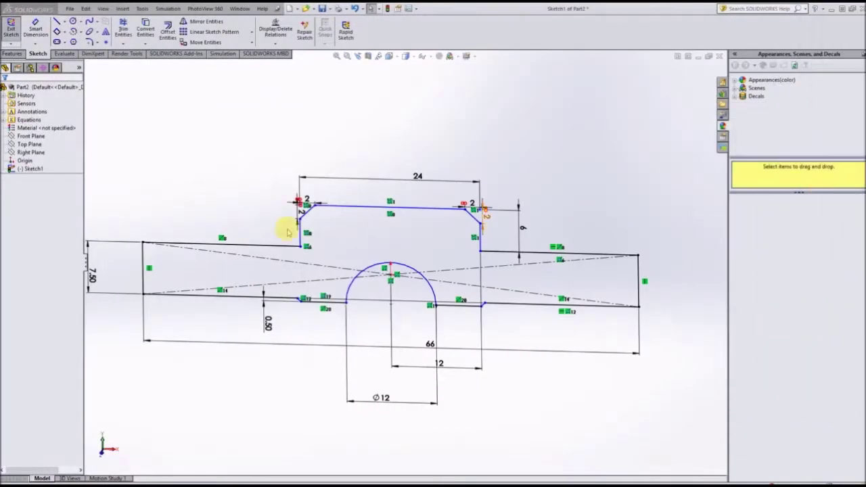
Extrude the sketched profile as a blind boss with a depth of 18 mm.
left_click(12, 53)
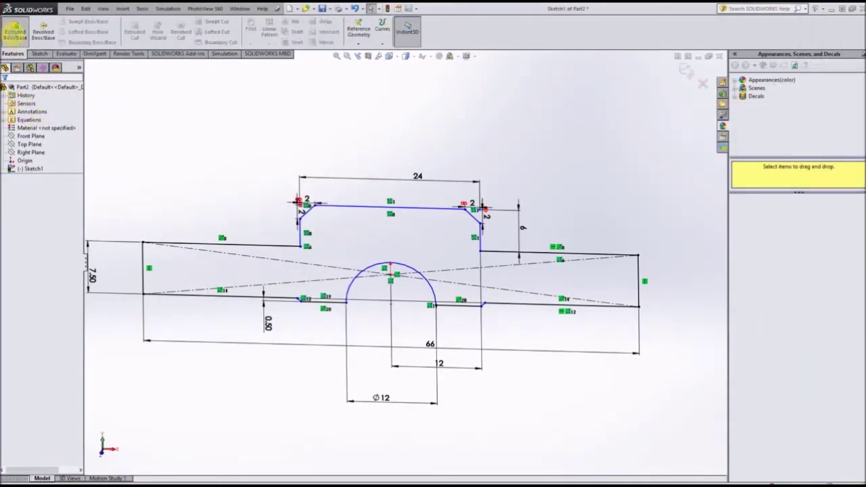
left_click(15, 31)
type("18.00mm")
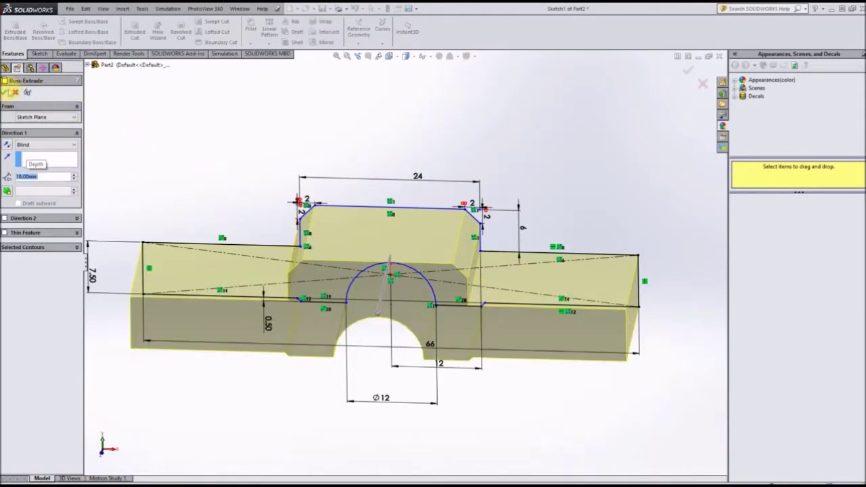
key("Return")
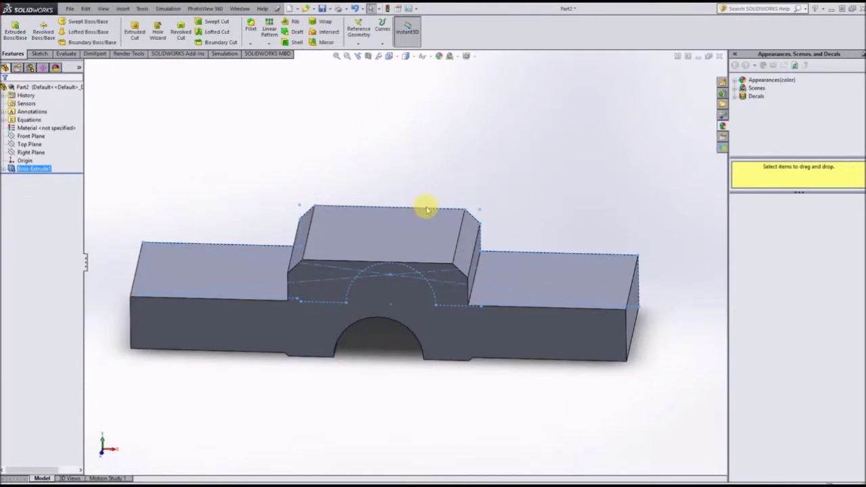
Assign Brass as the part's material.
middle_click_drag(415, 187, 345, 195)
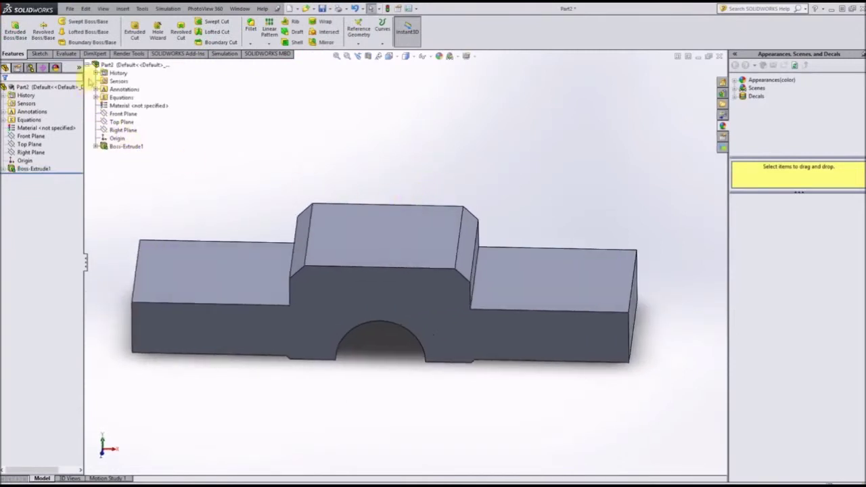
right_click(30, 129)
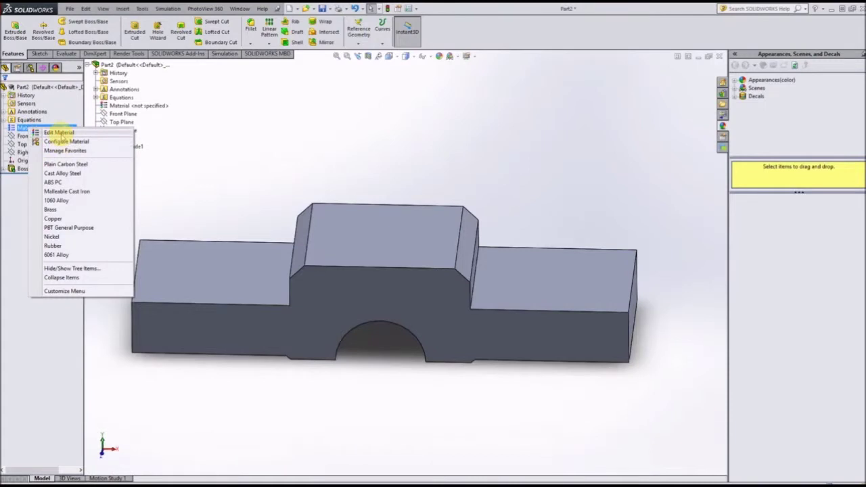
left_click(74, 209)
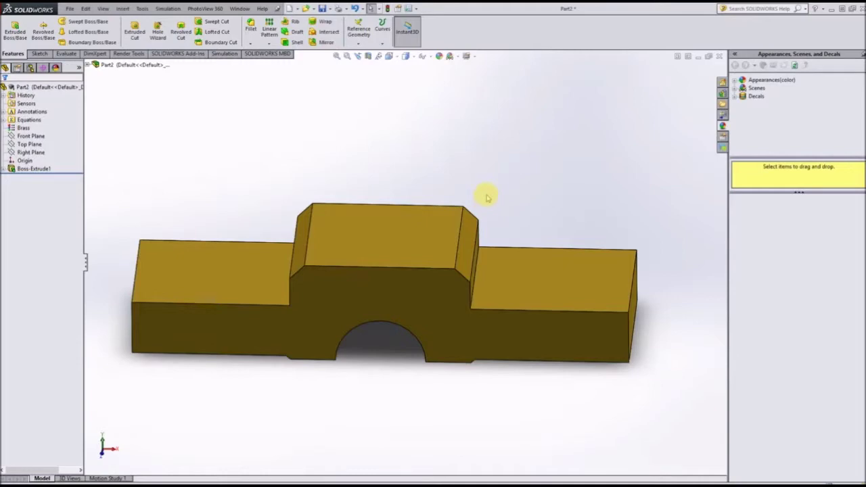
Switch to the complete2.pdf drawing and read the diameters and positions of the three vertical holes.
key("alt+Tab")
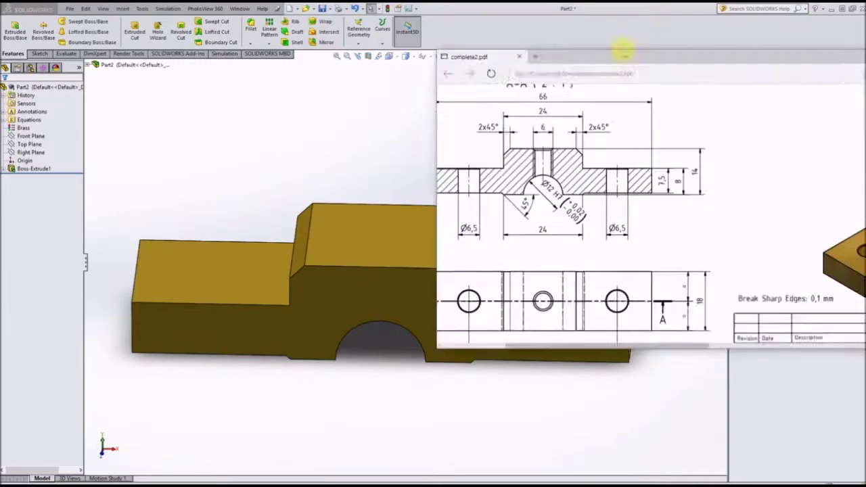
left_click_drag(611, 7, 847, 13)
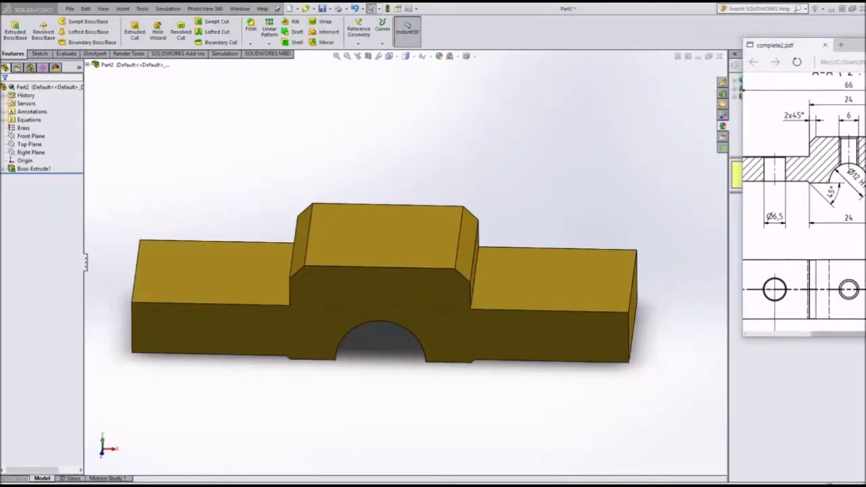
left_click(108, 80)
Start a sketch on the top face of the raised centre block and orient the view to Top.
left_click(35, 54)
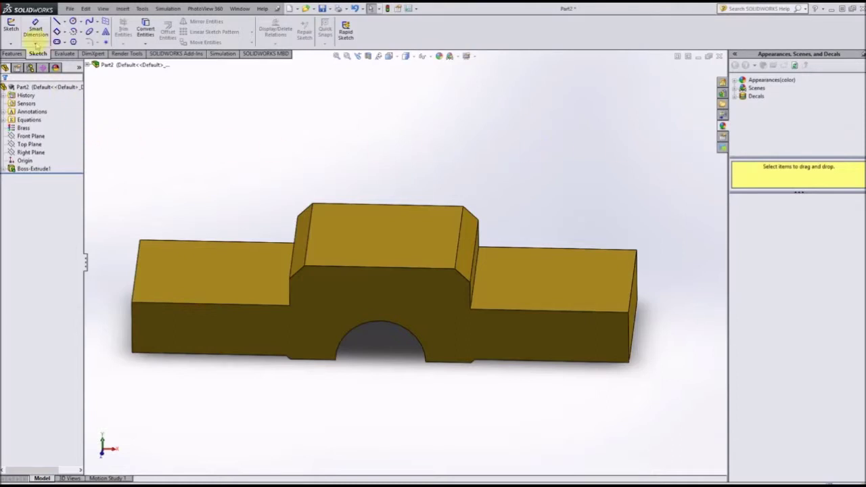
left_click(12, 30)
left_click(422, 248)
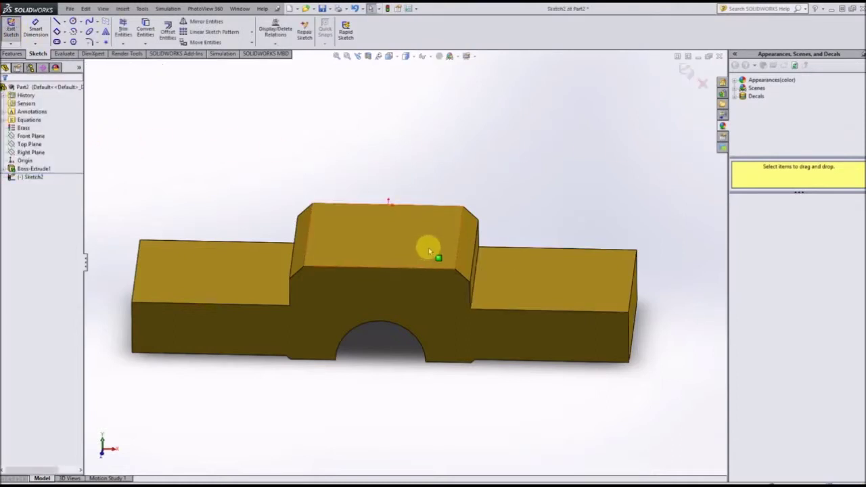
left_click(400, 58)
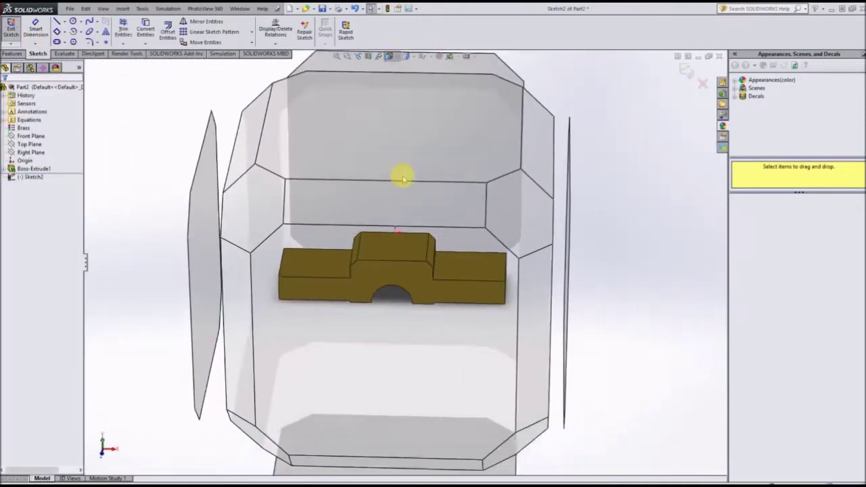
left_click(397, 170)
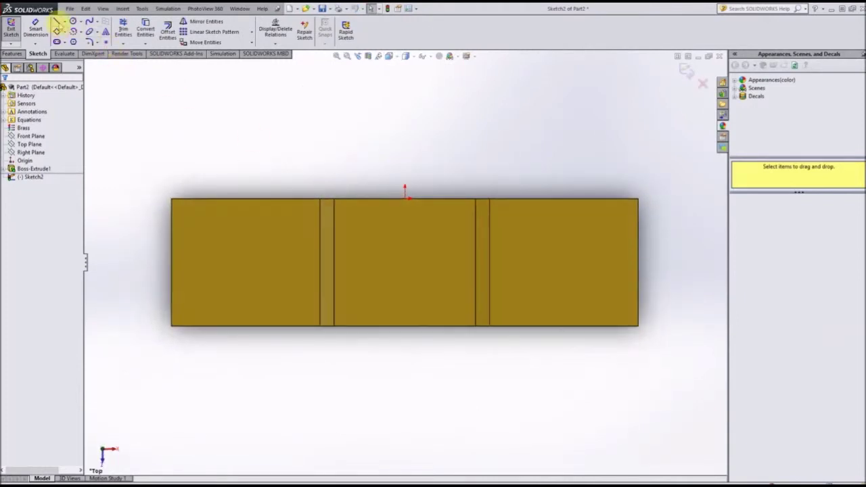
Draw a circle near the middle of the top face, in line with the origin, and set its diameter to 6 mm.
left_click(73, 21)
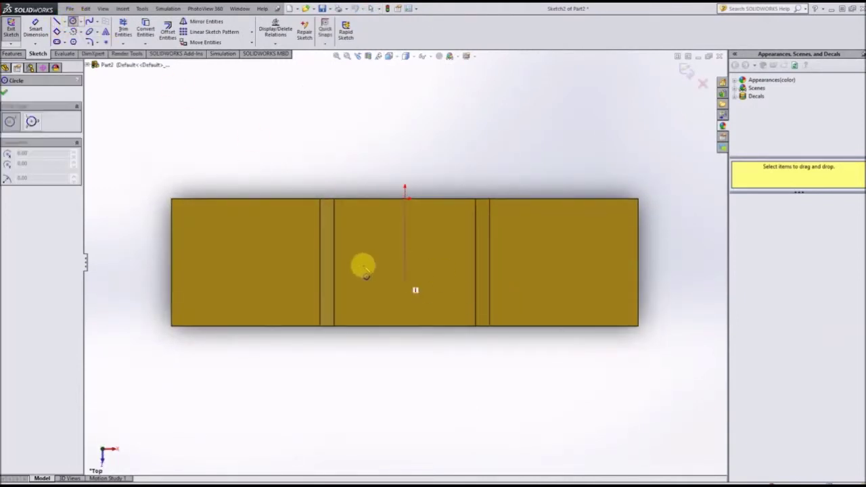
left_click_drag(405, 266, 426, 276)
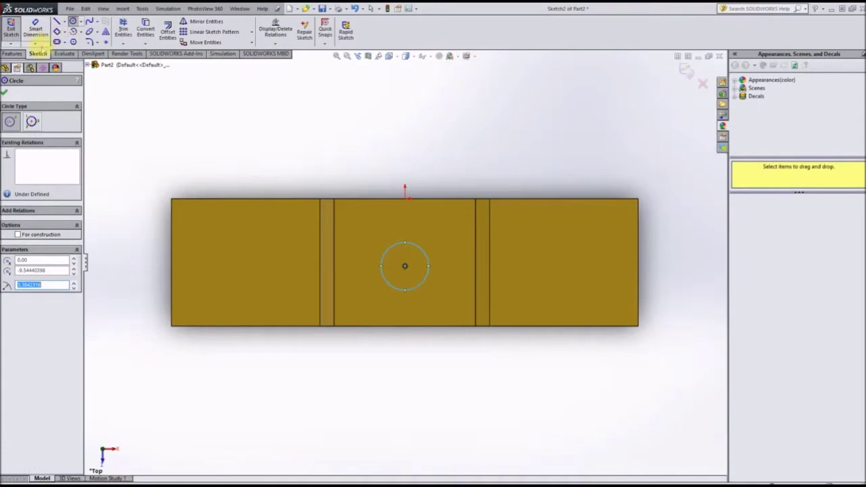
left_click(31, 38)
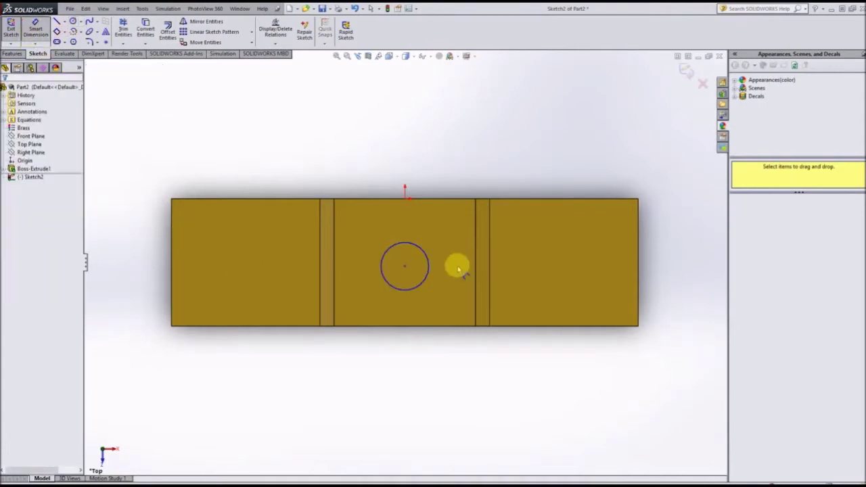
left_click(414, 286)
left_click(406, 366)
type("6.76846312mm")
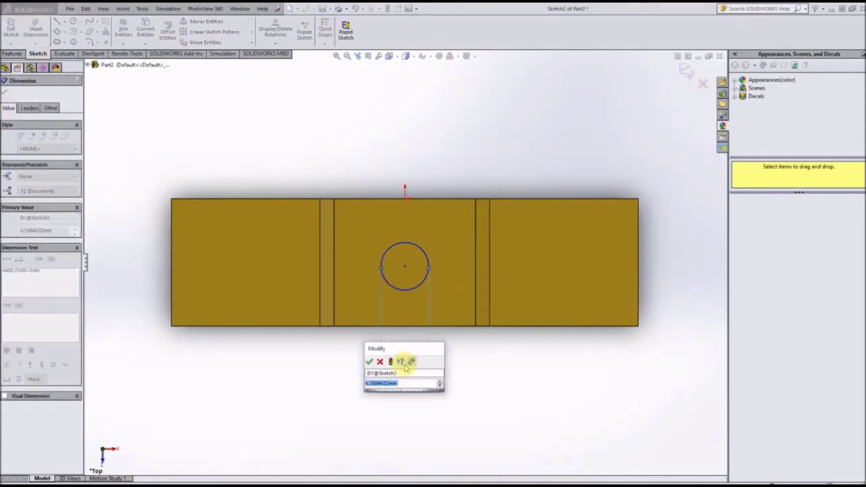
key("Return")
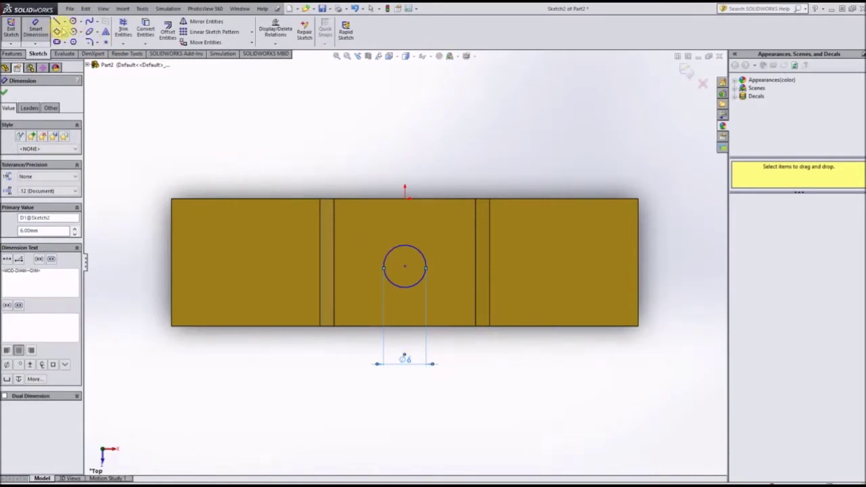
Dimension the circle's centre to the part's rear edge, the one through the origin, at 9 mm.
left_click(405, 269)
left_click(407, 198)
left_click(685, 256)
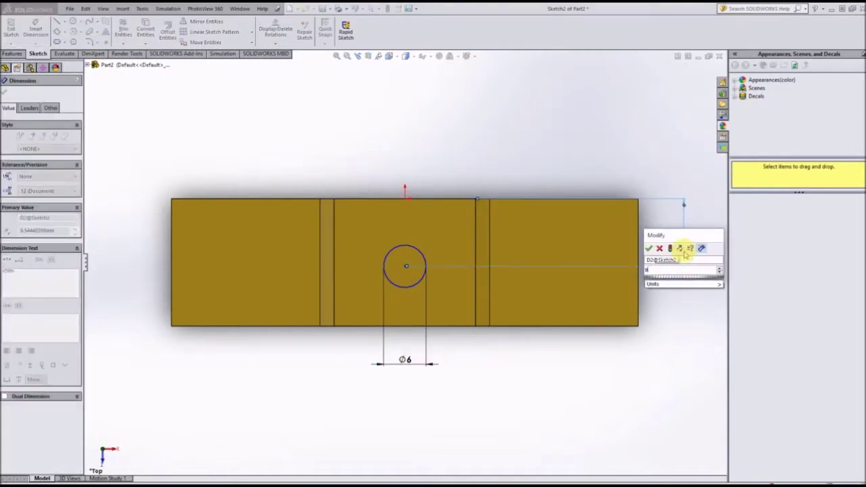
type("9")
key("Return")
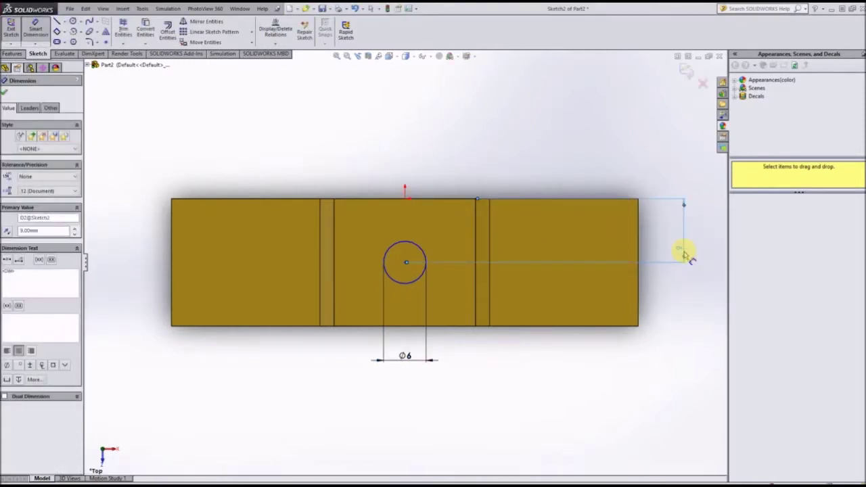
left_click(6, 90)
Draw one circle on each side wing, level with the centre circle and about 23 mm from it.
left_click(73, 21)
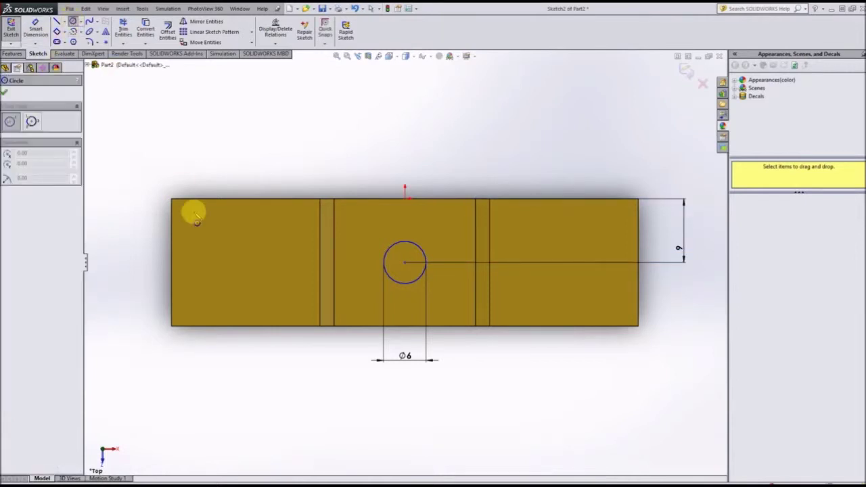
left_click(239, 263)
left_click(254, 276)
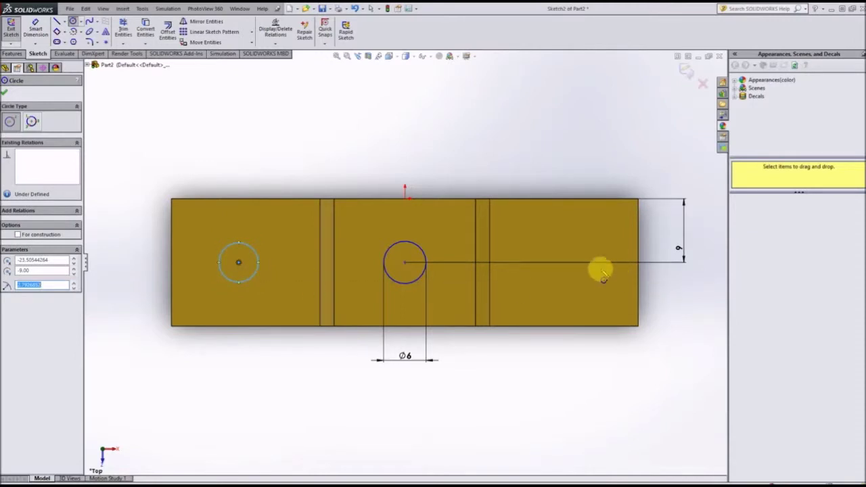
left_click(569, 263)
left_click(582, 276)
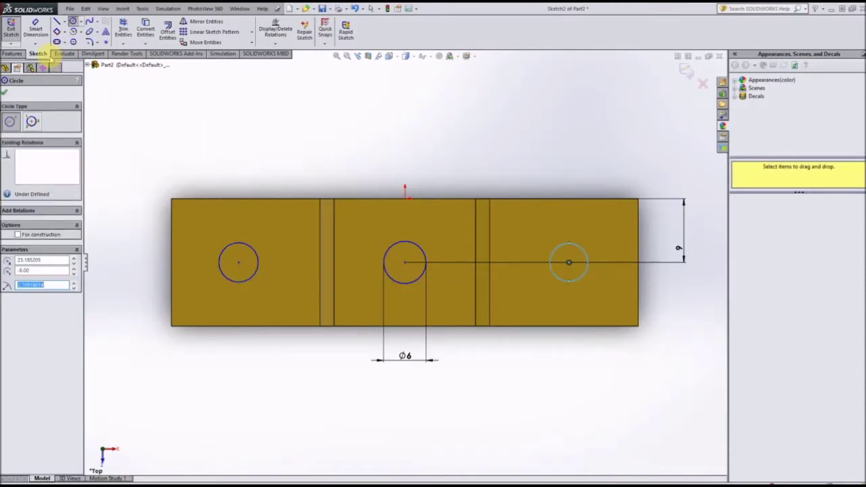
left_click(238, 262)
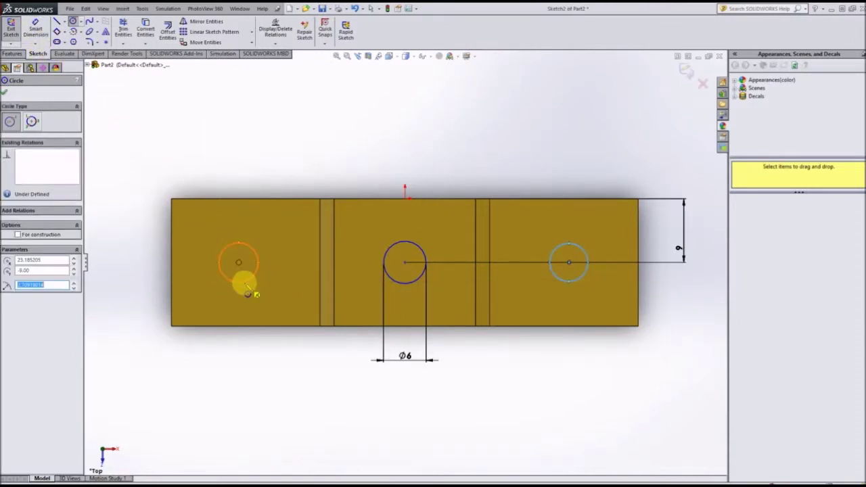
left_click(245, 337)
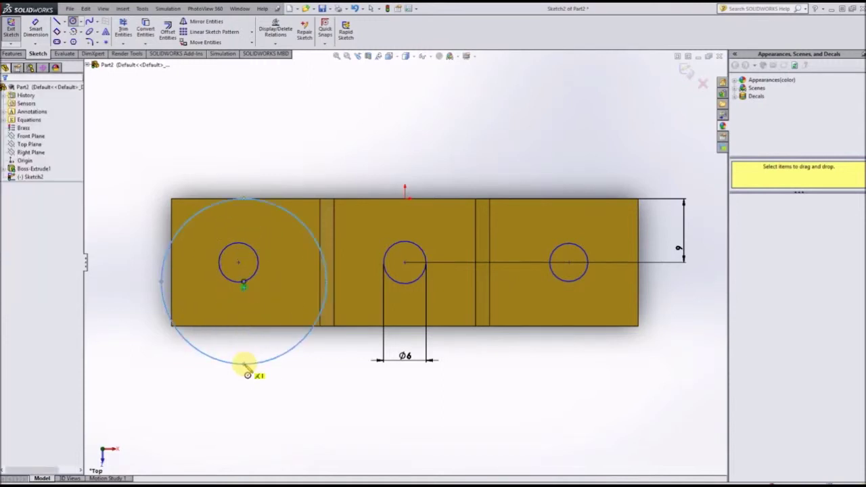
key("ctrl+z")
Set the diameter of both outer circles to 6.5 mm.
left_click(35, 30)
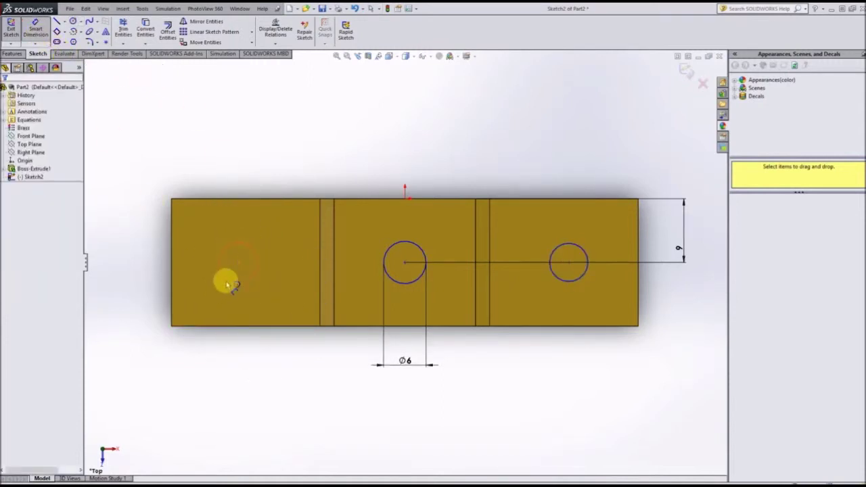
left_click(229, 281)
left_click(277, 382)
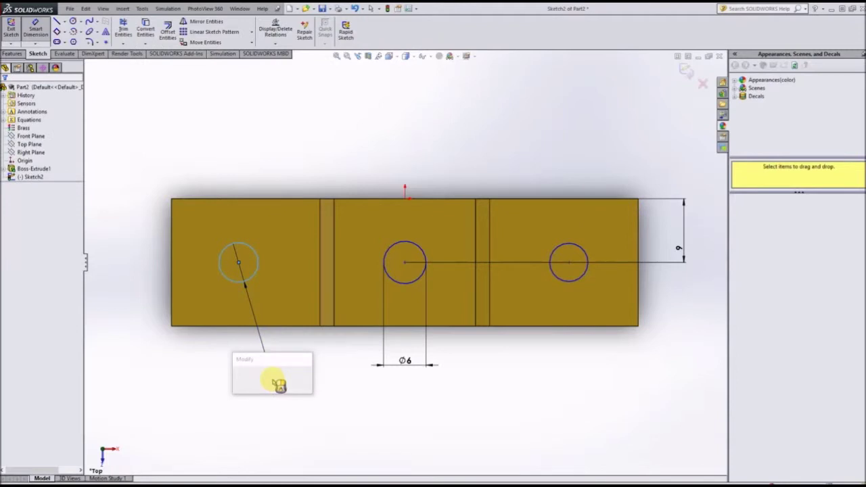
type("6.5")
key("Return")
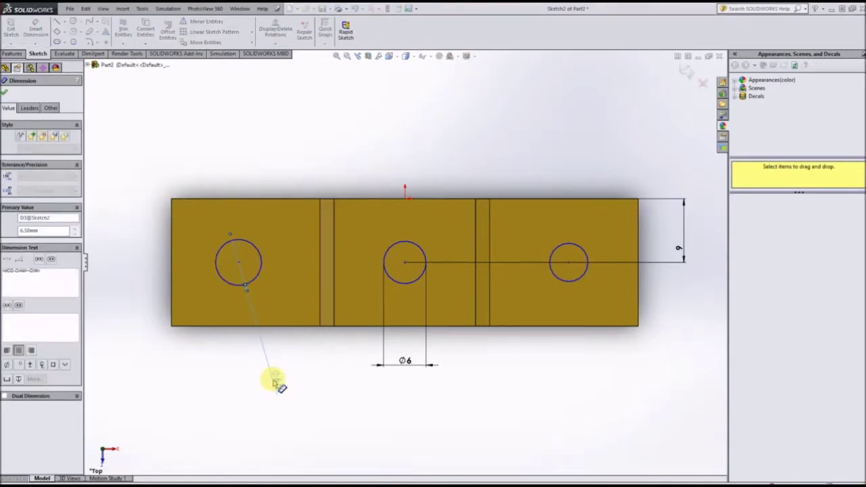
left_click(572, 281)
left_click(616, 362)
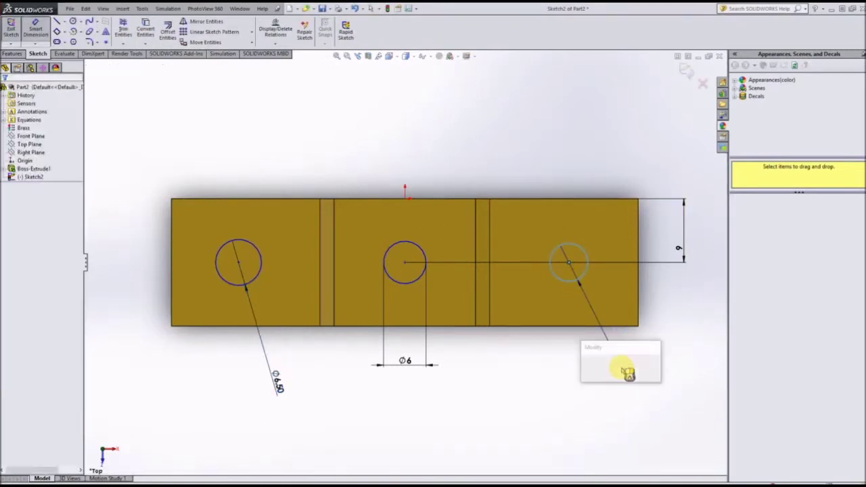
type("6.5")
key("Return")
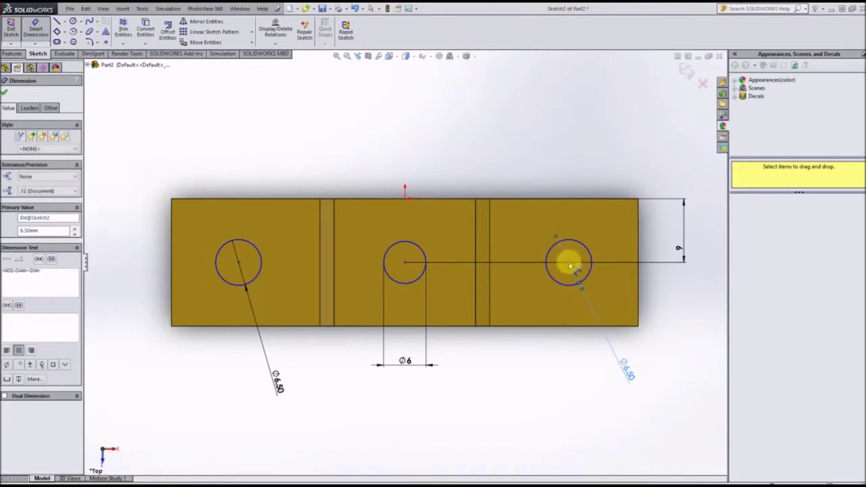
Set the horizontal distance between the right circle's centre and the middle circle's centre to 22.5 mm.
left_click(568, 263)
left_click(405, 262)
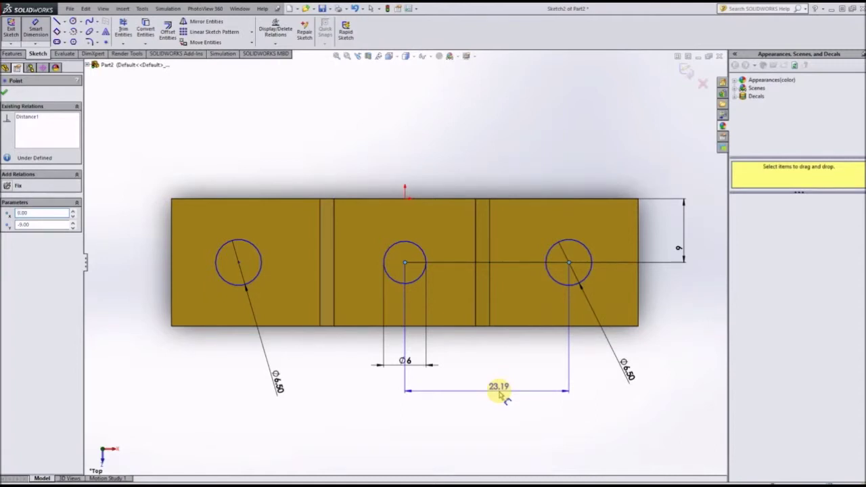
left_click(499, 396)
type("22.5")
key("Return")
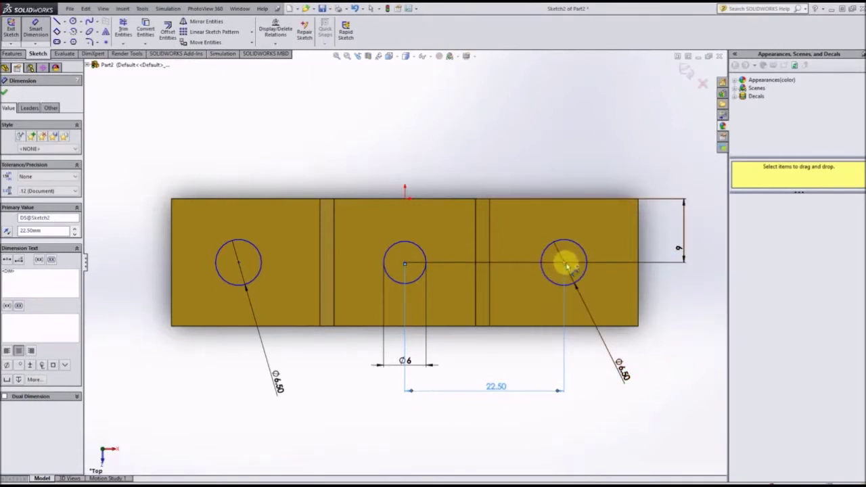
Set the horizontal distance between the centres of the two outer circles to 45 mm.
left_click(567, 266)
left_click(238, 262)
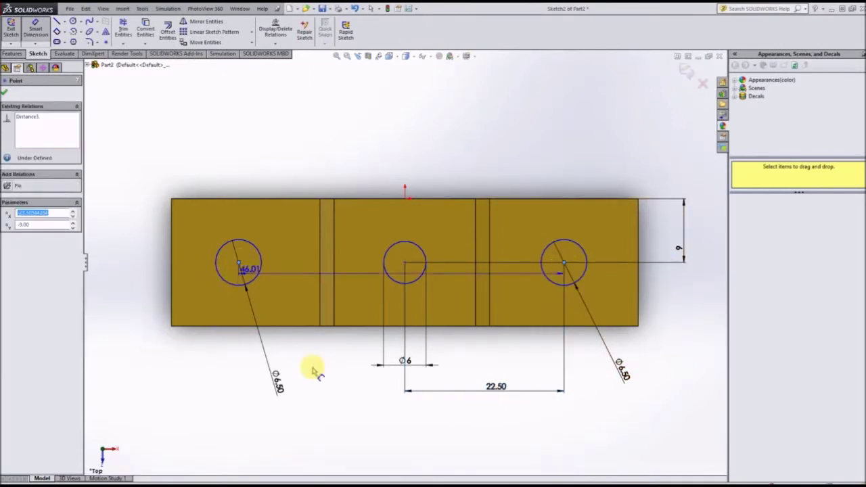
left_click(351, 426)
key("Return")
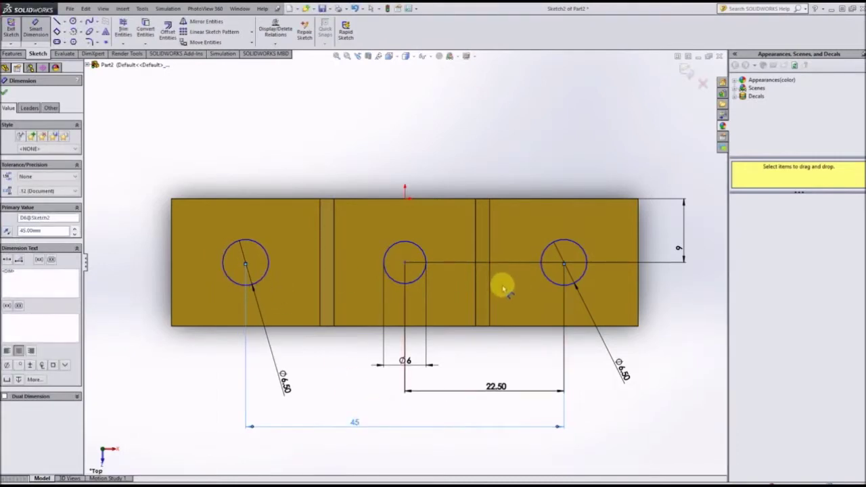
left_click(5, 93)
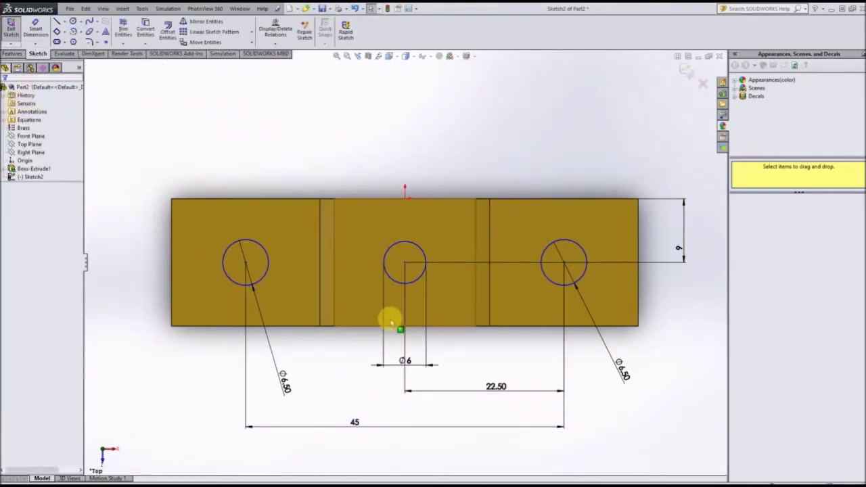
Extrude-cut the three sketched circles Through All to make the centre hole and both side holes.
middle_click_drag(390, 319, 392, 251)
left_click(13, 53)
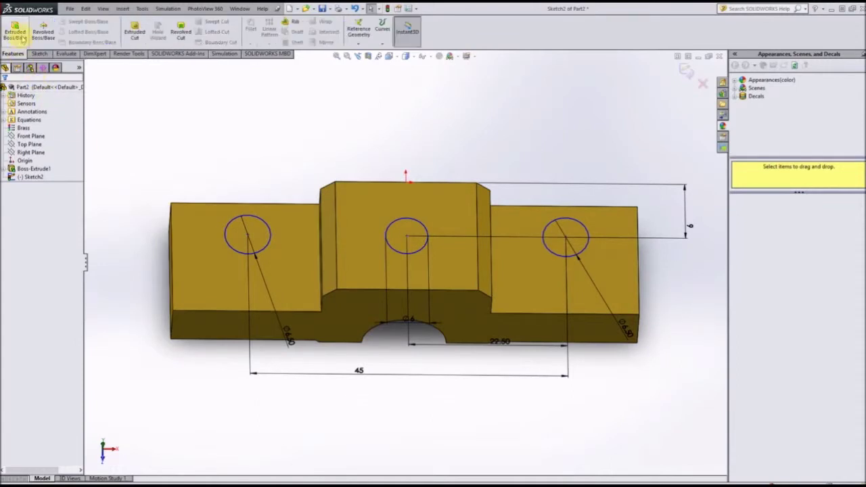
left_click(141, 37)
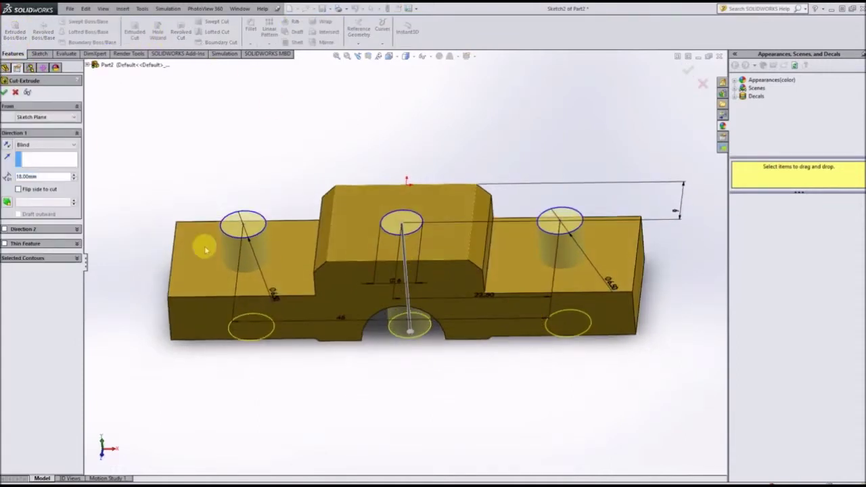
left_click(22, 145)
left_click(30, 159)
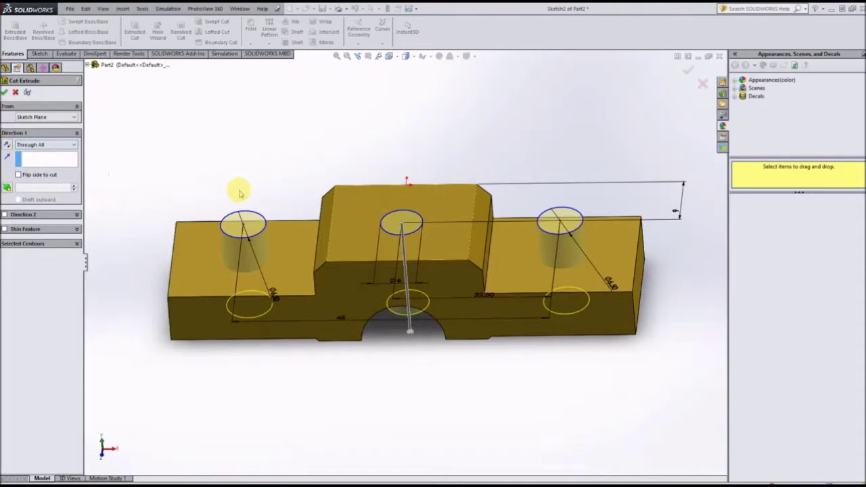
mouse_move(290, 259)
middle_mouse_down()
mouse_move(298, 186)
mouse_move(298, 265)
middle_mouse_up()
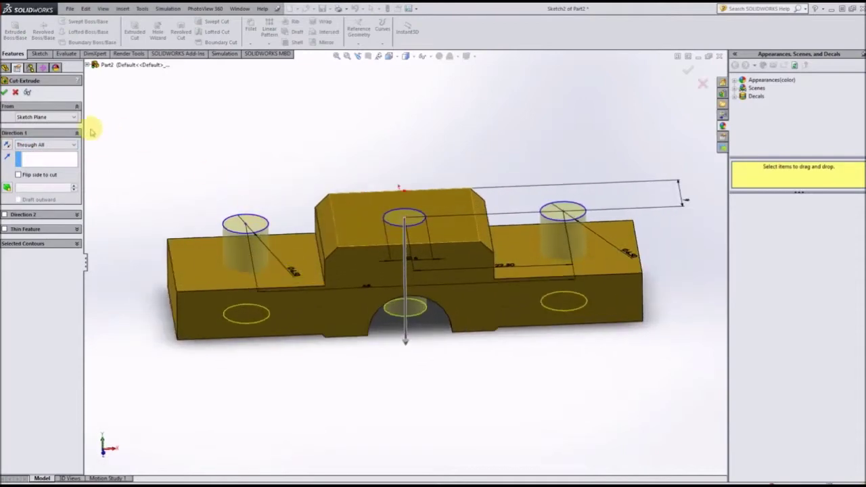
key("Return")
middle_click_drag(406, 358, 389, 129)
left_click(388, 129)
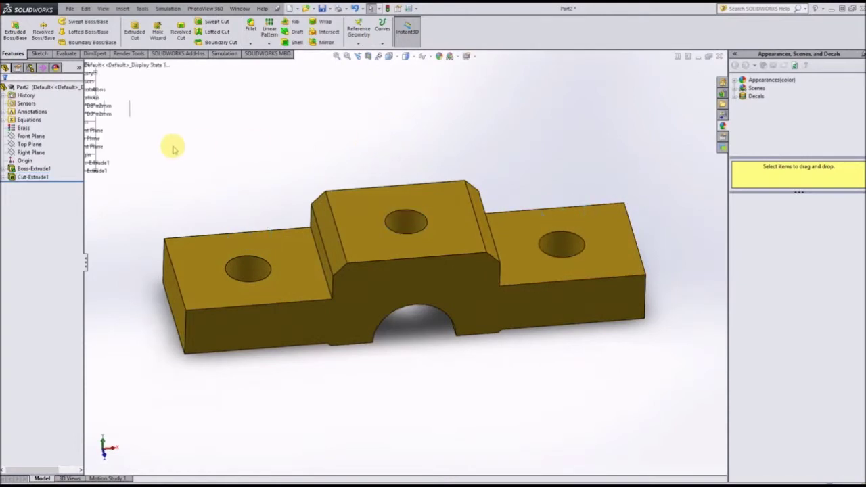
middle_click_drag(491, 169, 536, 165)
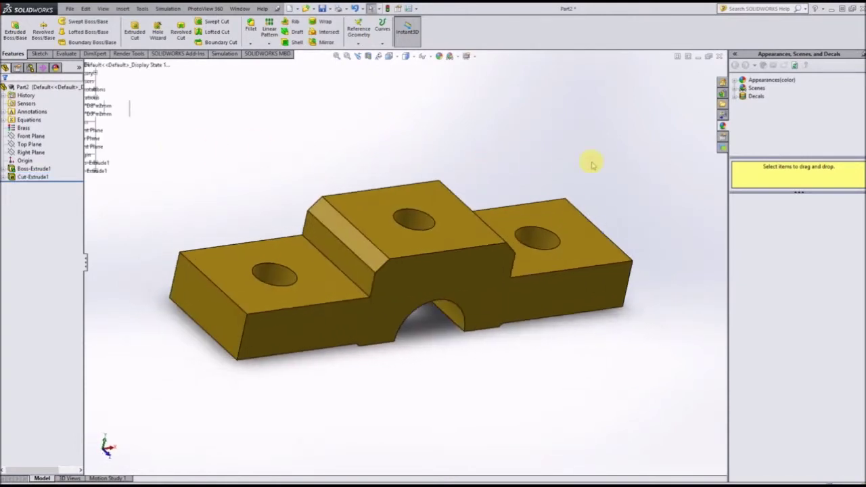
Switch to the complete2.pdf drawing, examine the side holes' chamfer callout in section A-A, and return to SOLIDWORKS.
key("alt+Tab")
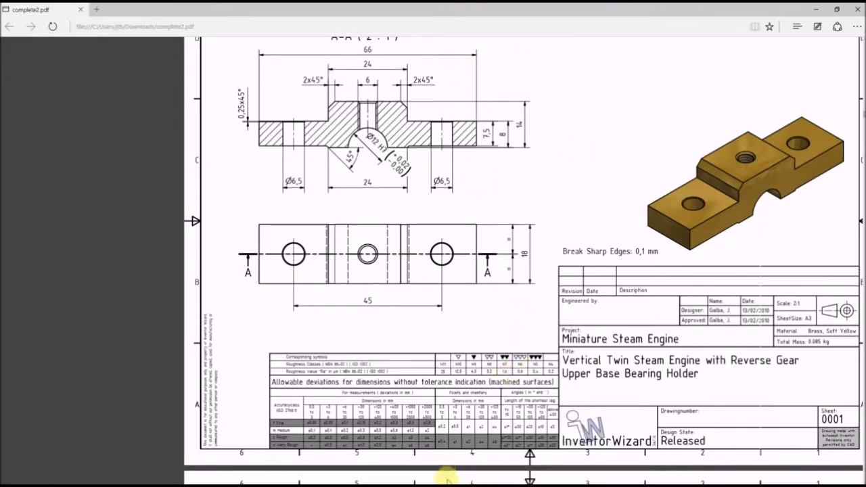
left_click_drag(445, 476, 485, 478)
left_click_drag(618, 10, 503, 2)
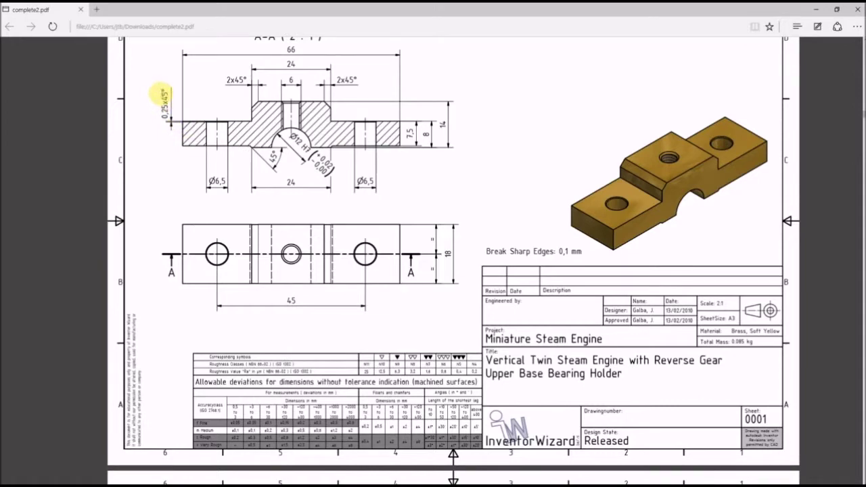
scroll(170, 120, "down", 5)
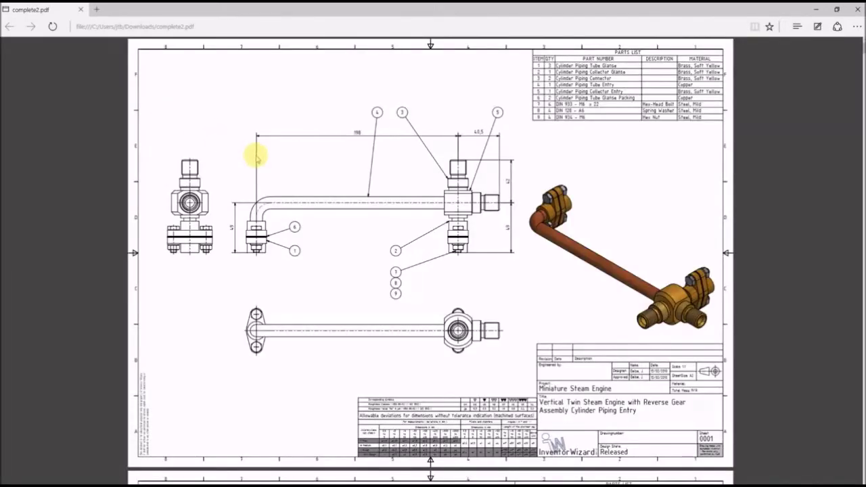
left_click_drag(859, 48, 857, 120)
scroll(304, 215, "up", 1, "ctrl")
scroll(305, 215, "up", 3, "ctrl")
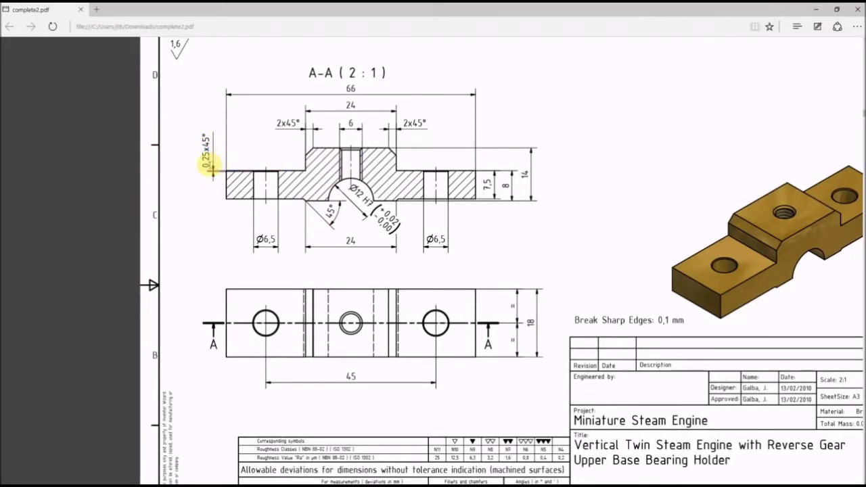
left_click(225, 160)
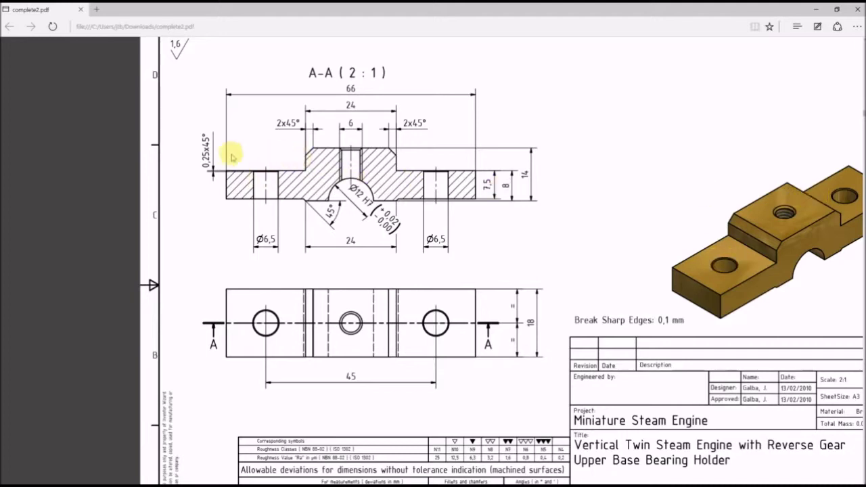
key("super+Down")
key("super+Down")
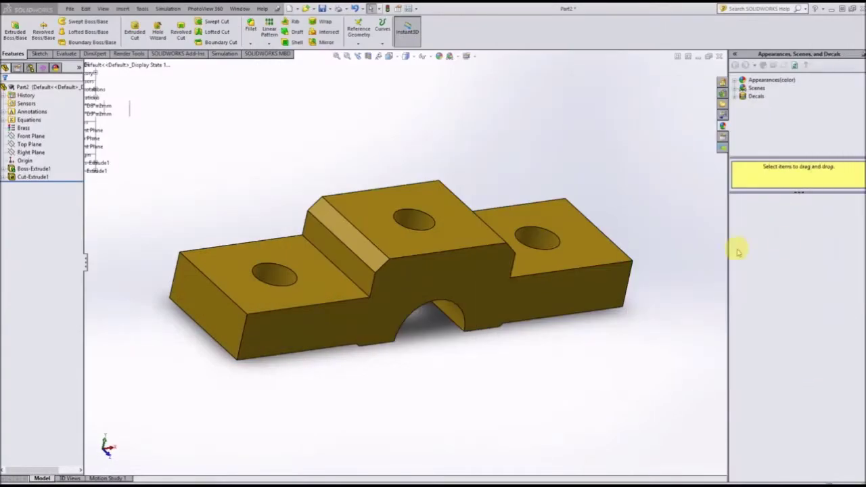
Chamfer the upper edges of both side holes with a distance of 0.25 mm and an angle of 45 degrees.
left_click(246, 120)
left_click(251, 44)
left_click(252, 60)
left_click(285, 267)
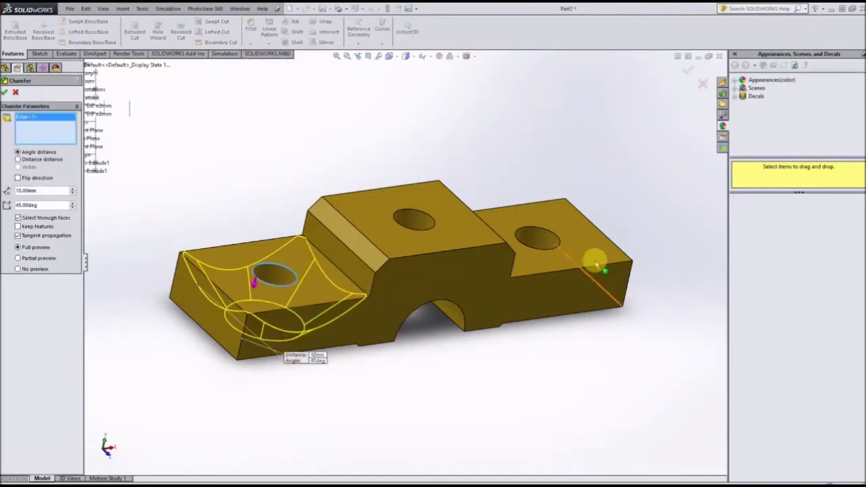
left_click(552, 240)
left_click(23, 205)
type("0.25")
key("Return")
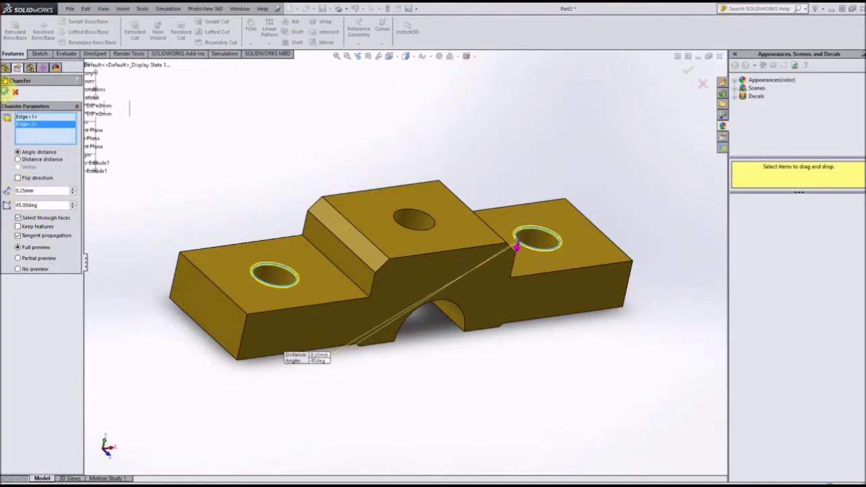
left_click(5, 90)
middle_click_drag(361, 199, 330, 190)
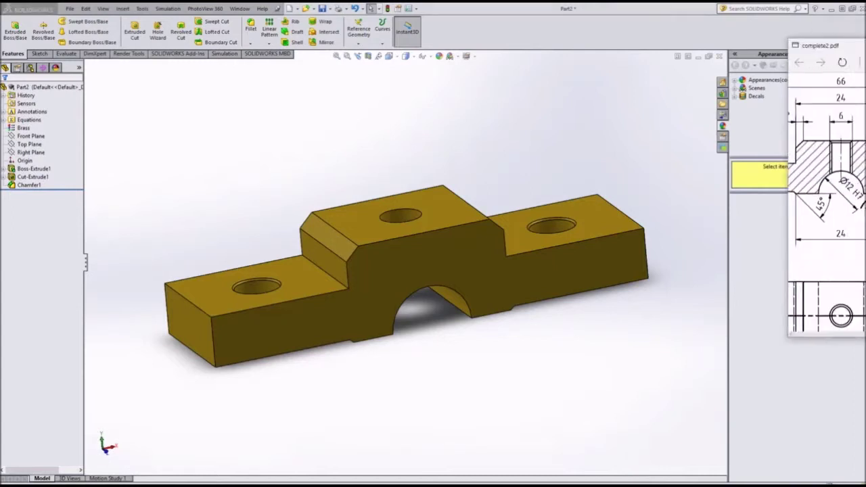
Examine the centre hole in section A-A of the complete2.pdf drawing, then on the SOLIDWORKS model.
scroll(450, 215, "down", 10)
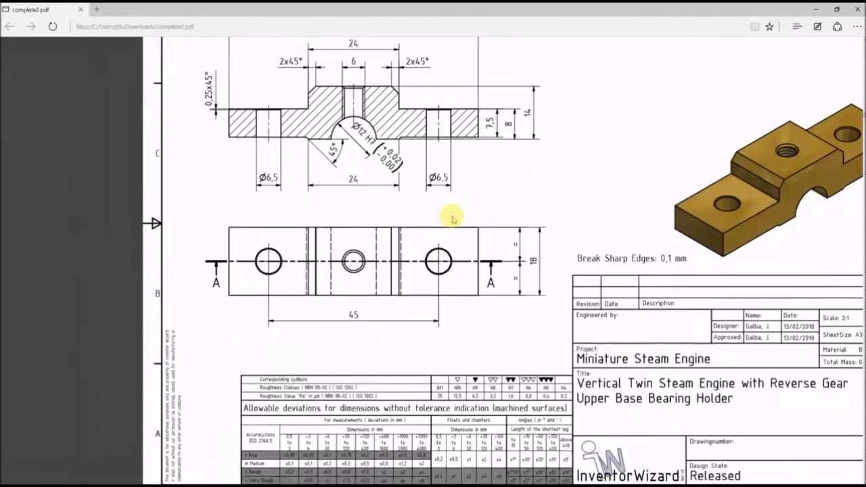
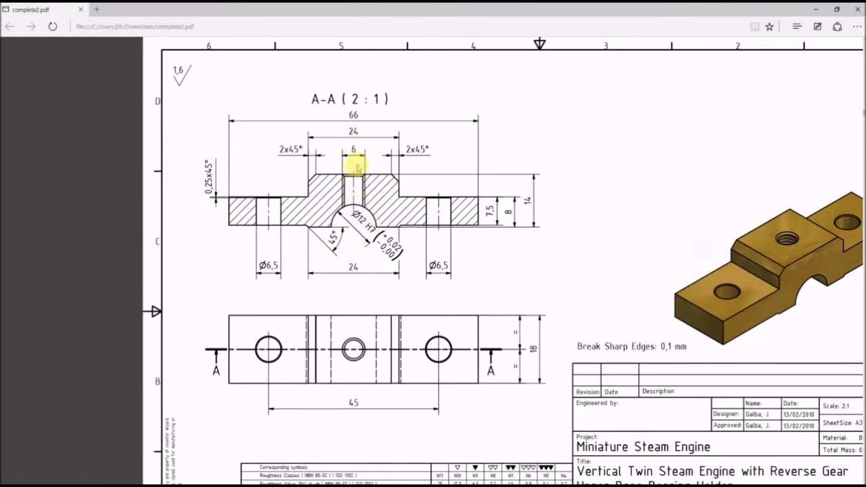
left_click(816, 10)
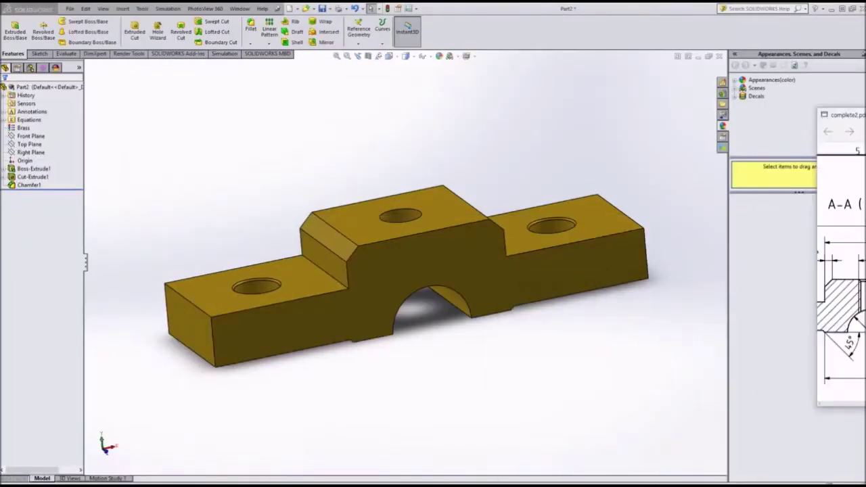
key("alt+Tab")
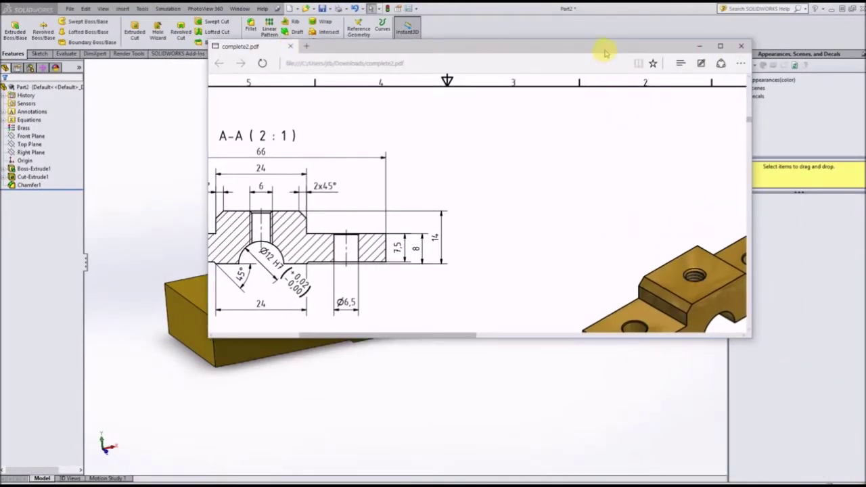
left_click(700, 46)
middle_click_drag(381, 243, 397, 282)
scroll(414, 257, "down", 5)
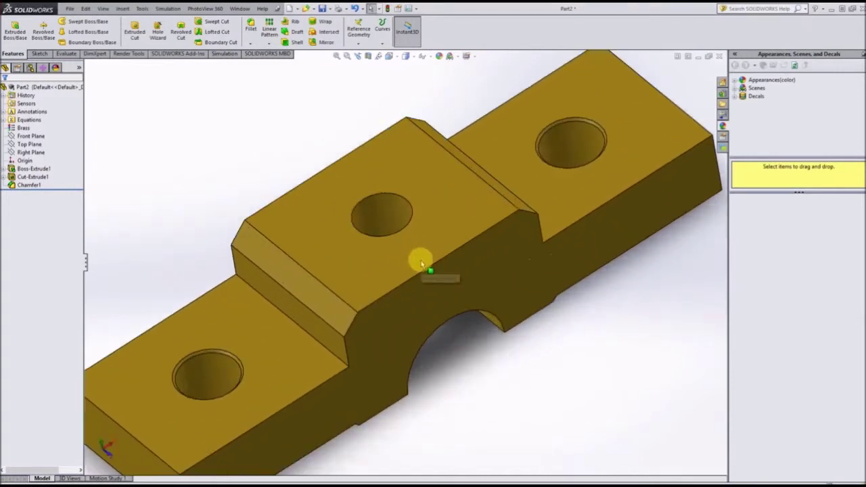
mouse_move(233, 194)
middle_mouse_down()
mouse_move(250, 174)
mouse_move(234, 176)
middle_mouse_up()
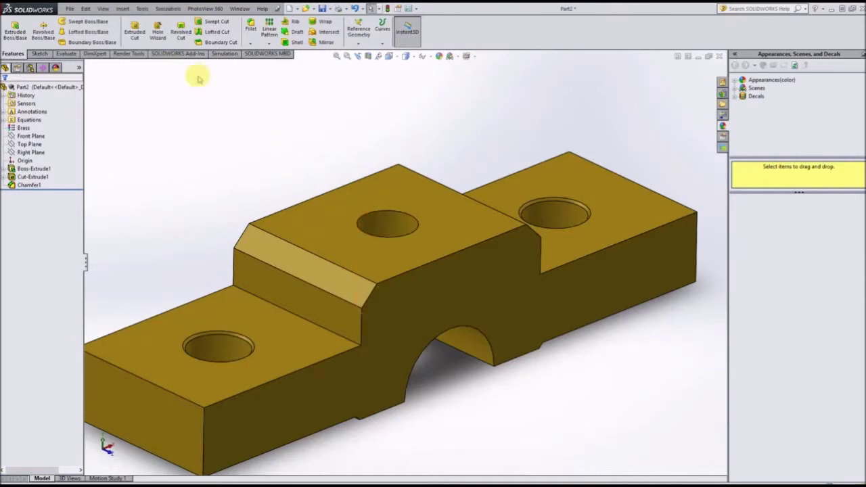
left_click(122, 9)
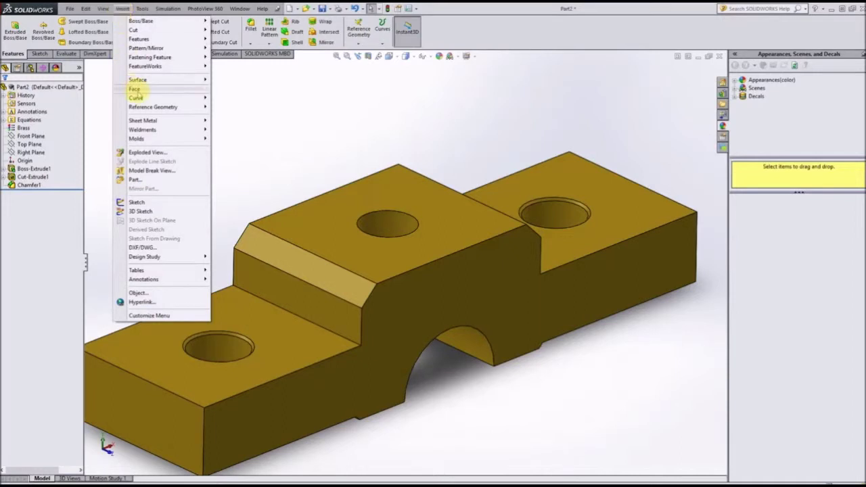
mouse_move(181, 281)
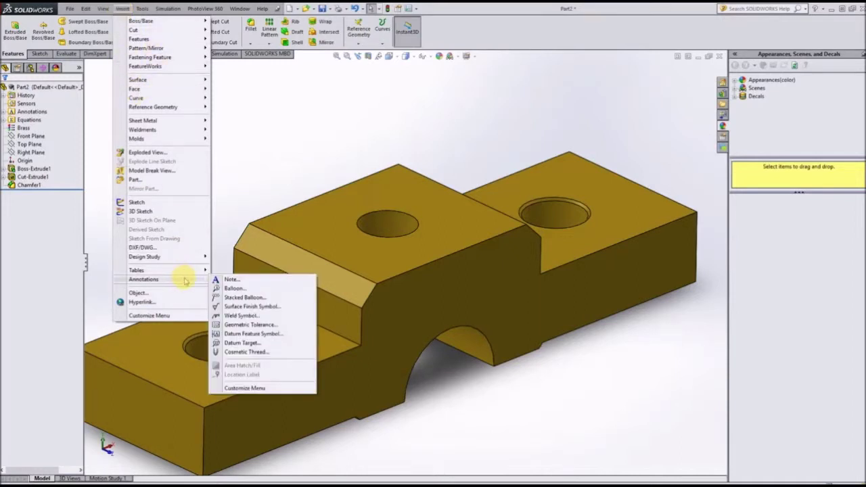
left_click(246, 354)
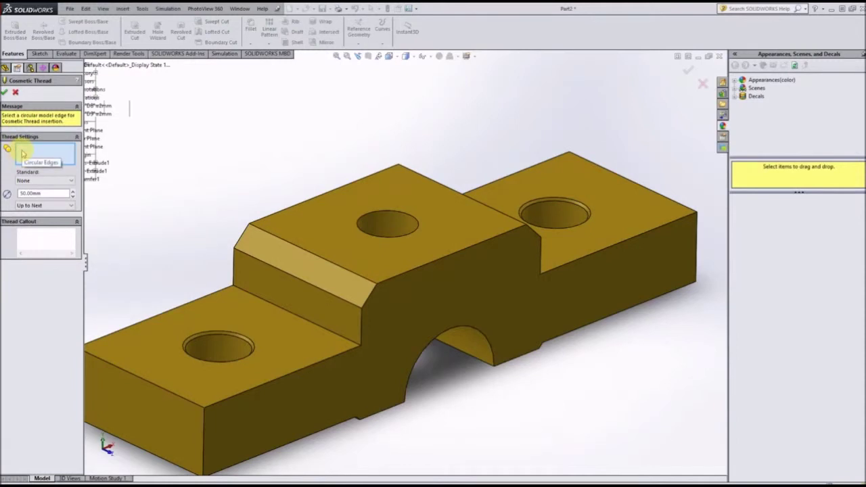
left_click(386, 215)
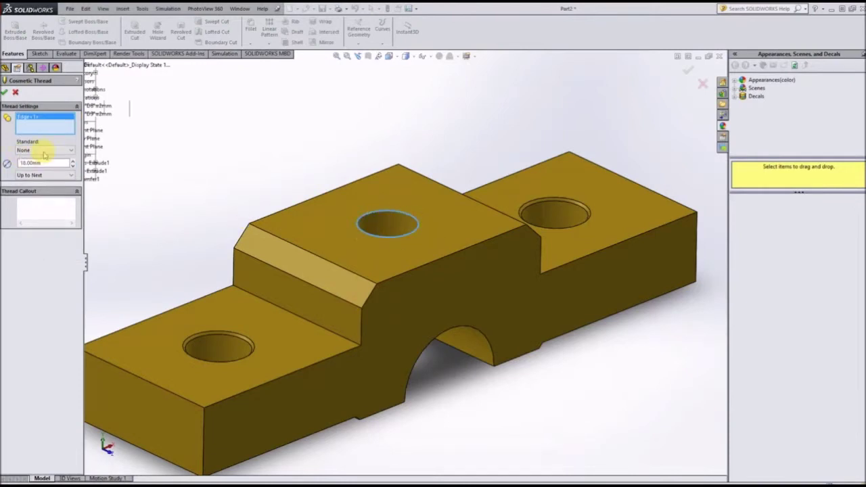
left_click(40, 151)
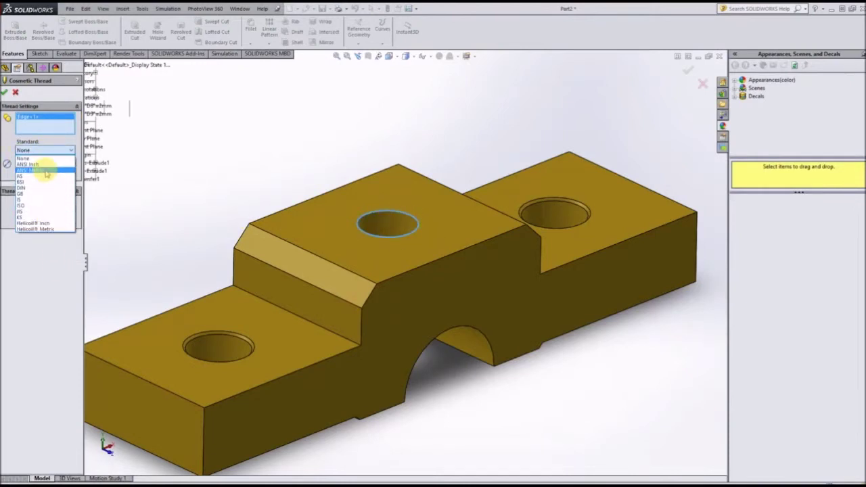
left_click(46, 171)
left_click(50, 169)
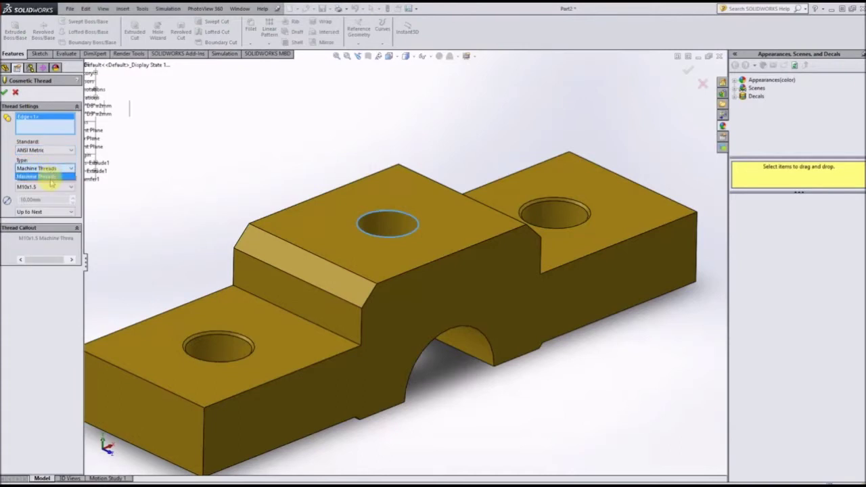
left_click(48, 177)
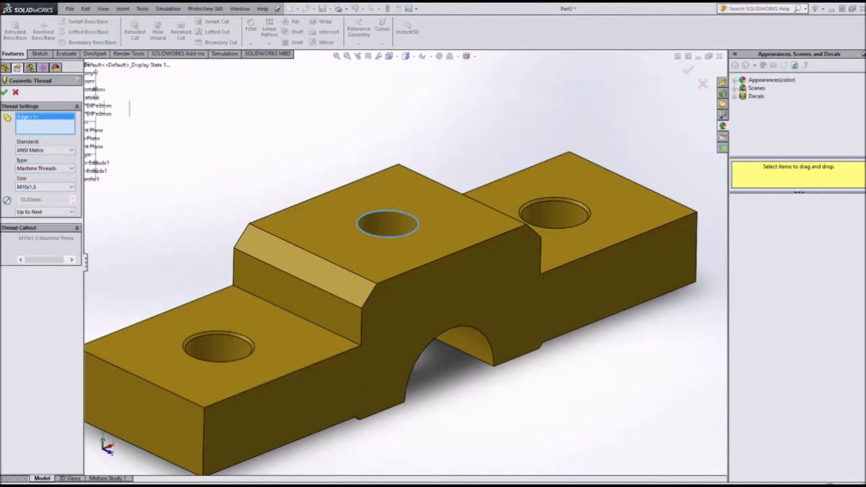
left_click(66, 186)
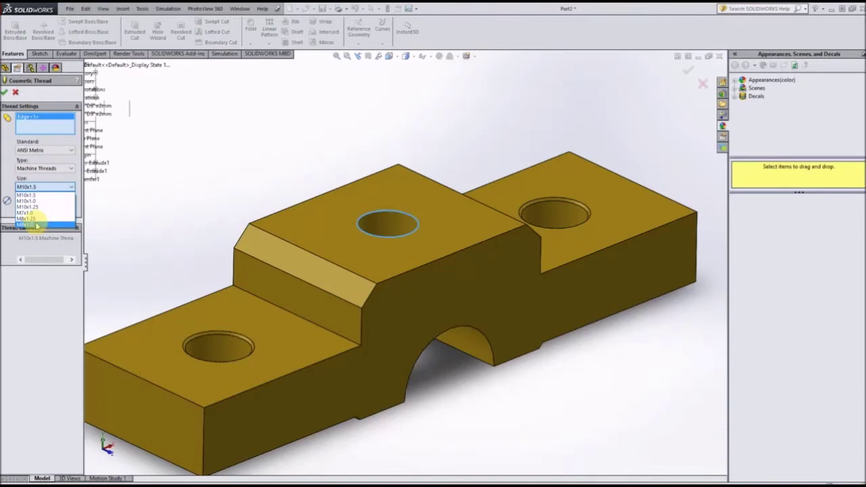
left_click(38, 225)
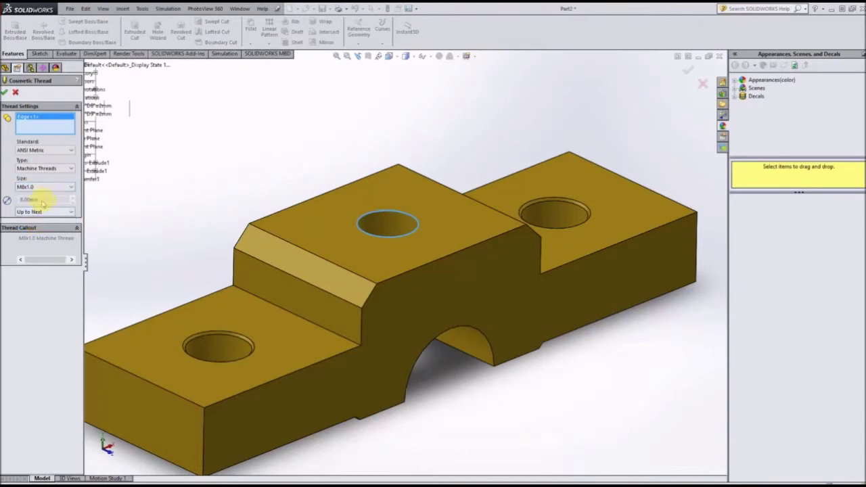
left_click(15, 93)
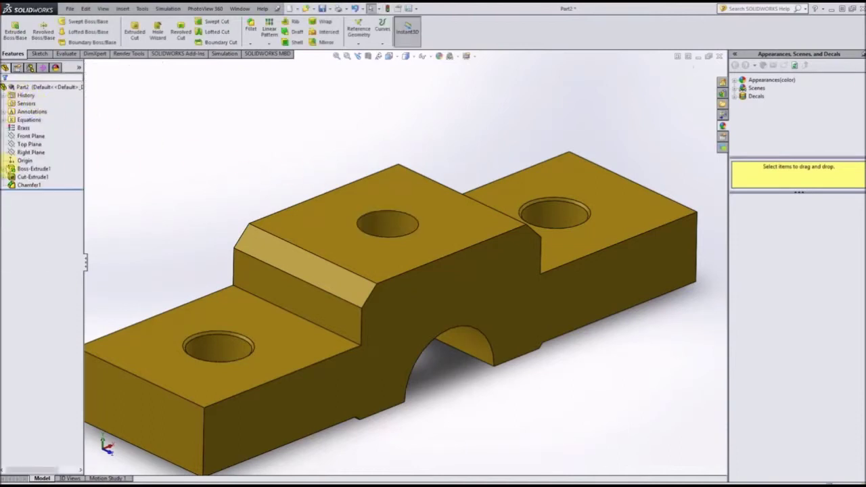
Open the sketch of the three-hole extruded cut for editing.
left_click(5, 176)
right_click(30, 185)
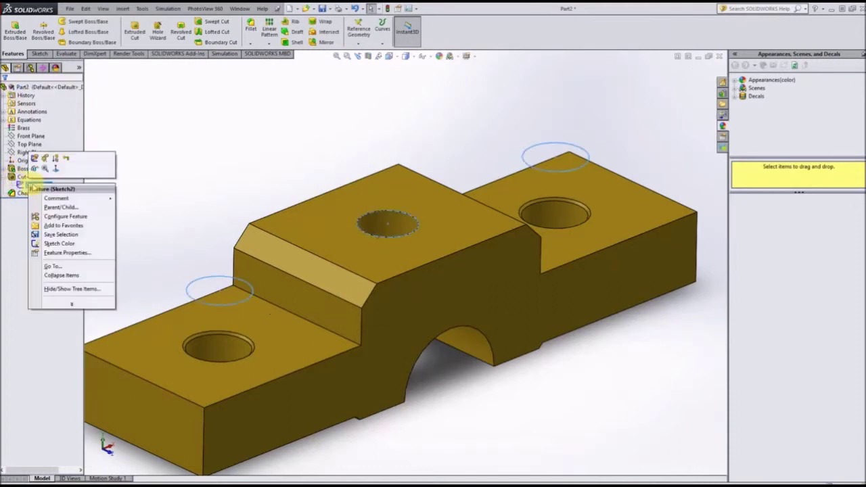
left_click(42, 158)
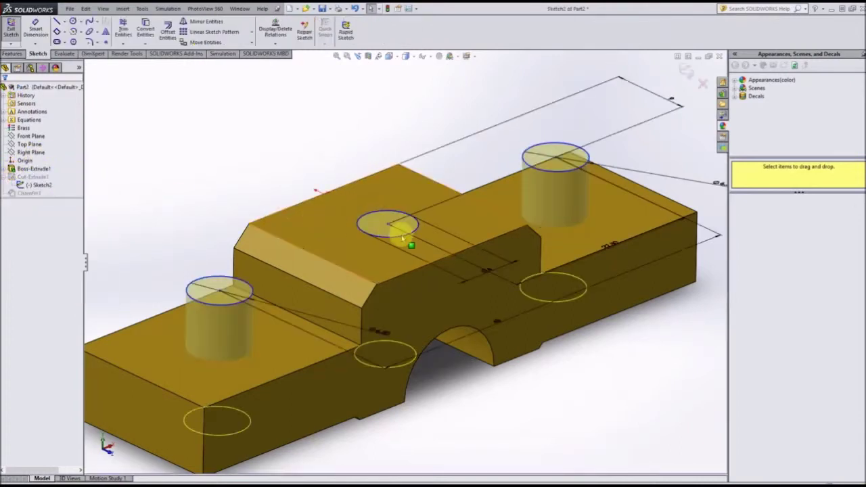
double_click(493, 268)
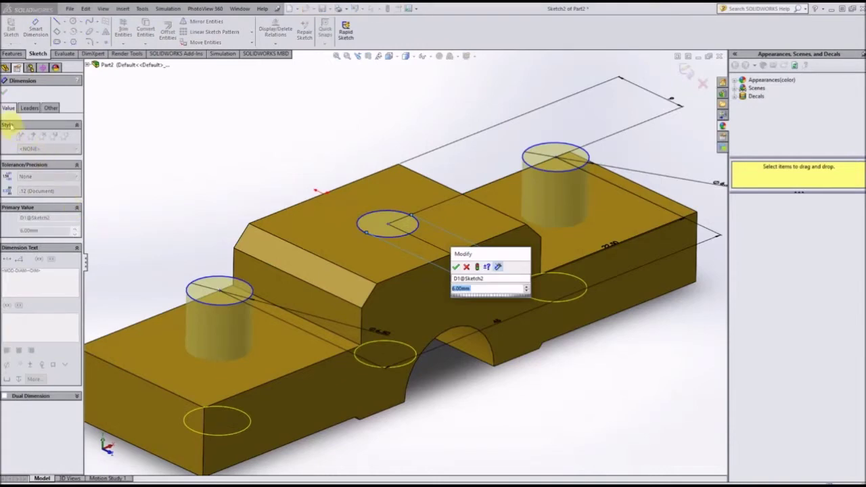
left_click(456, 267)
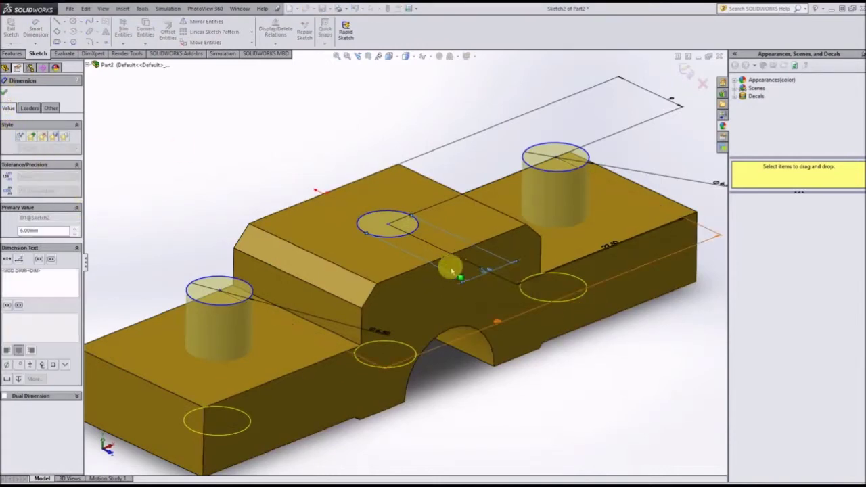
left_click(4, 92)
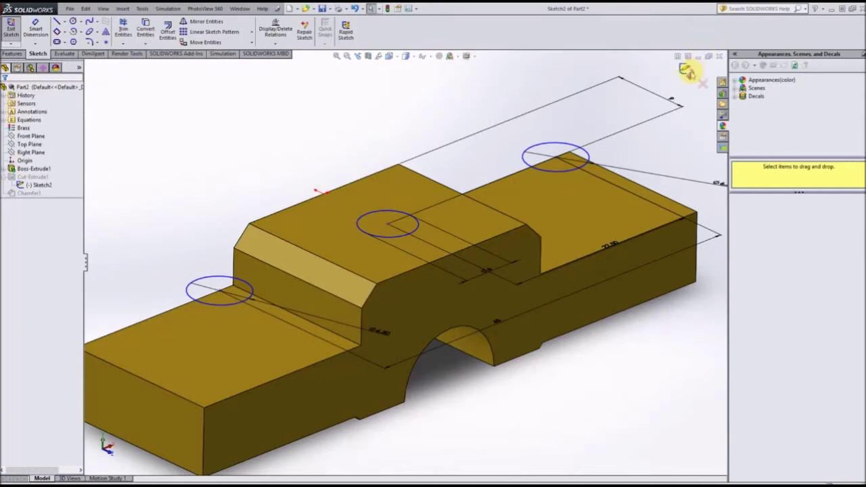
left_click(404, 236)
key("Delete")
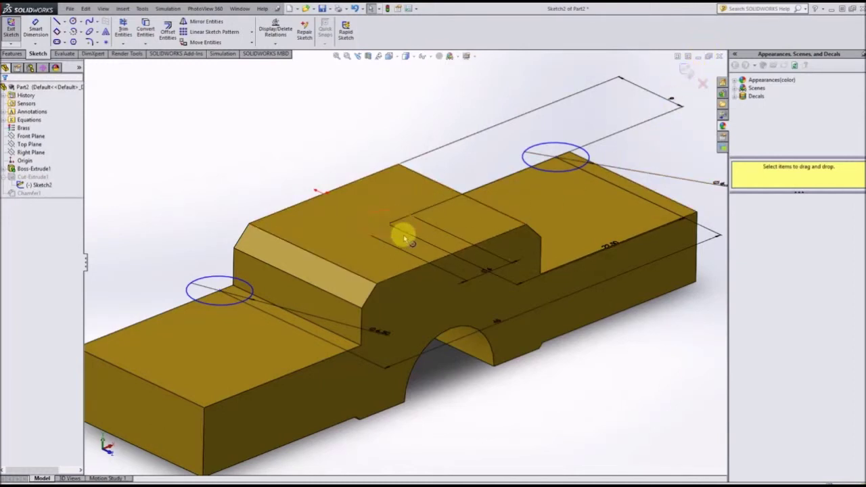
key("ctrl+z")
Set the centre circle's diameter to 5.5 mm and exit the sketch to rebuild the holes.
double_click(485, 272)
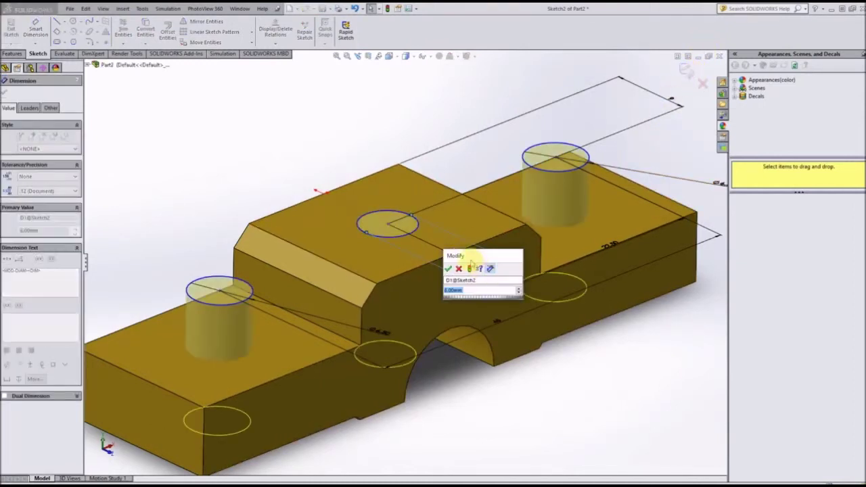
type("5.5")
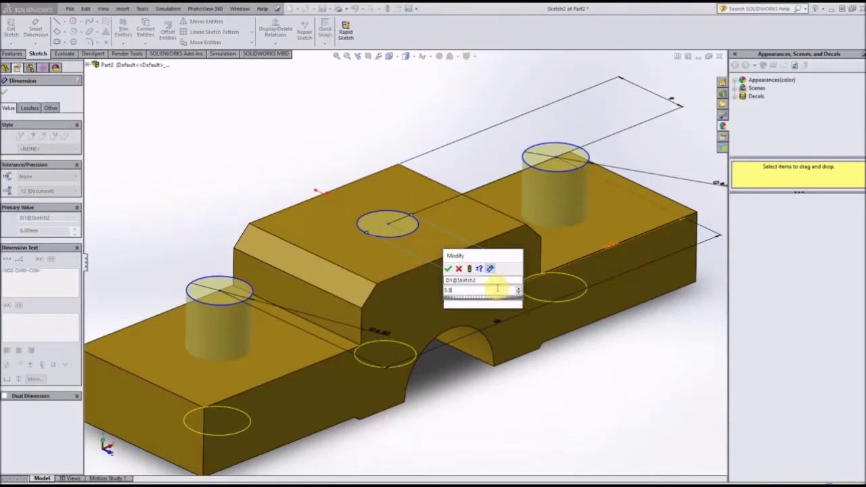
key("Return")
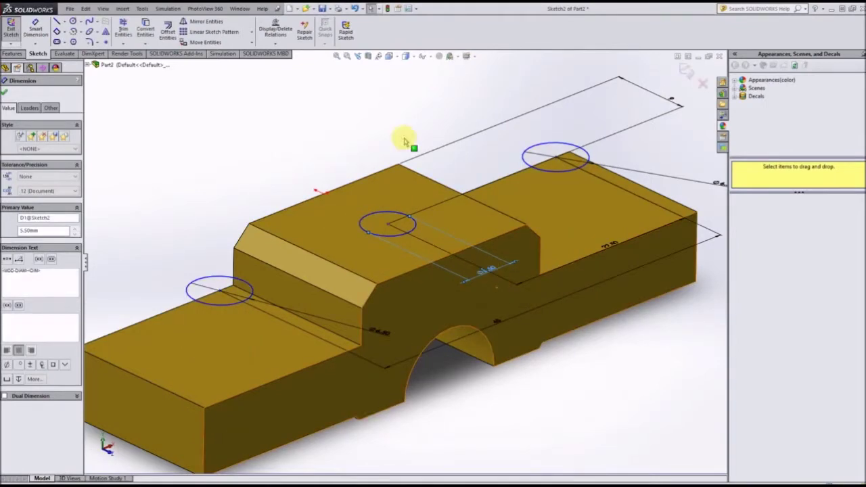
left_click(6, 93)
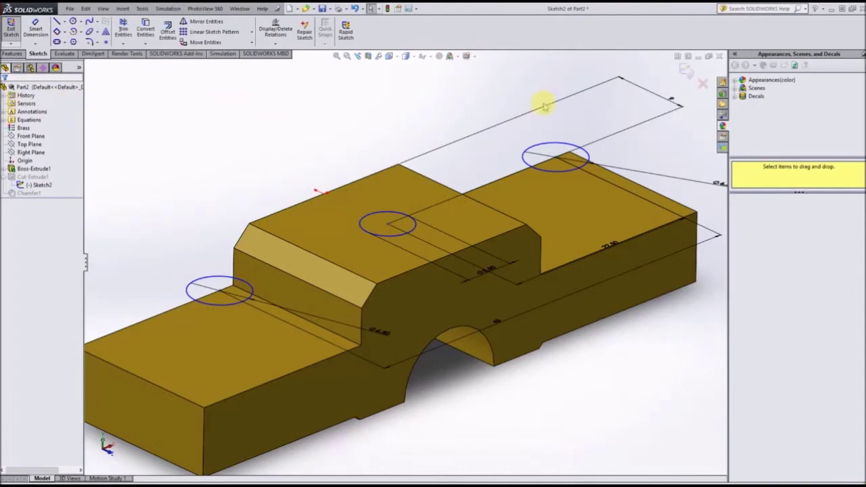
left_click(687, 71)
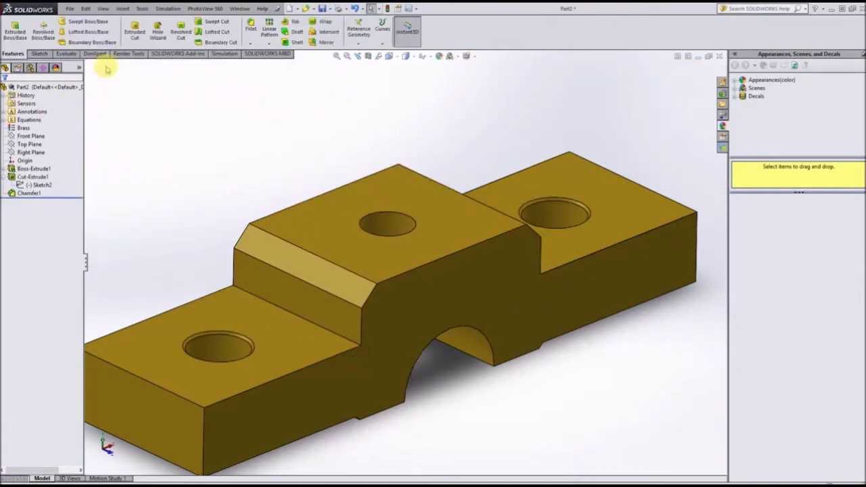
Add a cosmetic thread to the centre hole's upper edge: ANSI Metric, Machine Threads, size M7x1.0, Up to Next.
left_click(121, 9)
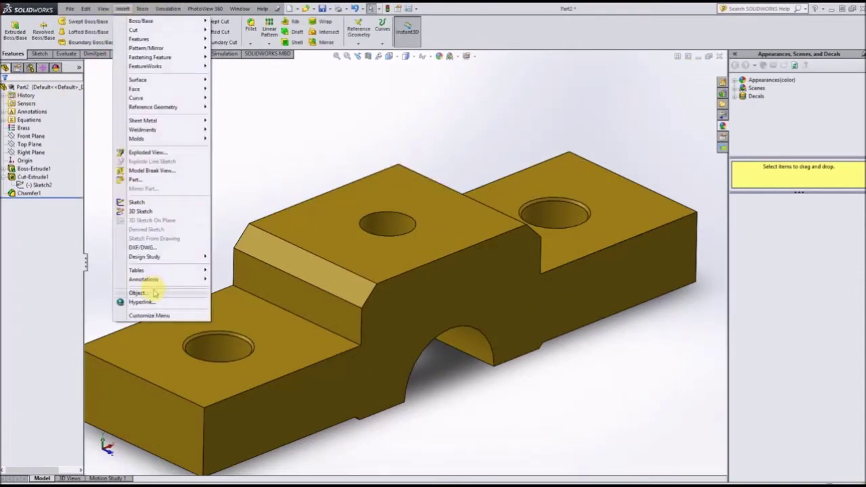
mouse_move(151, 279)
left_click(246, 352)
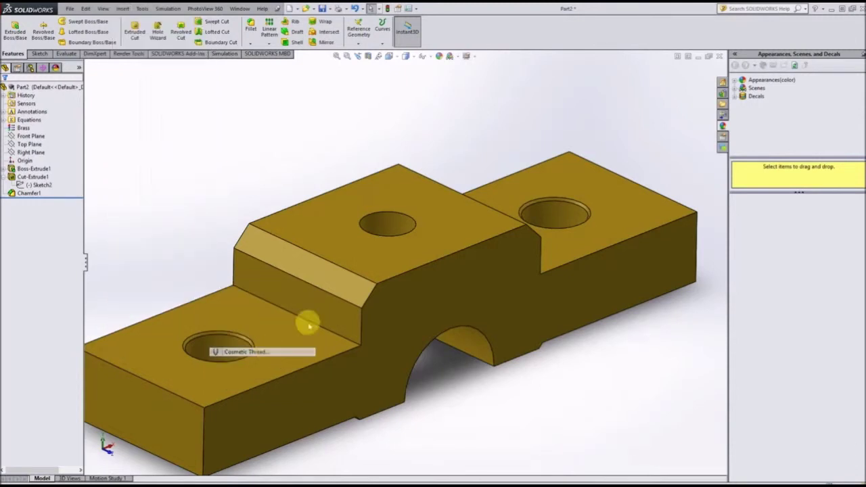
left_click(391, 214)
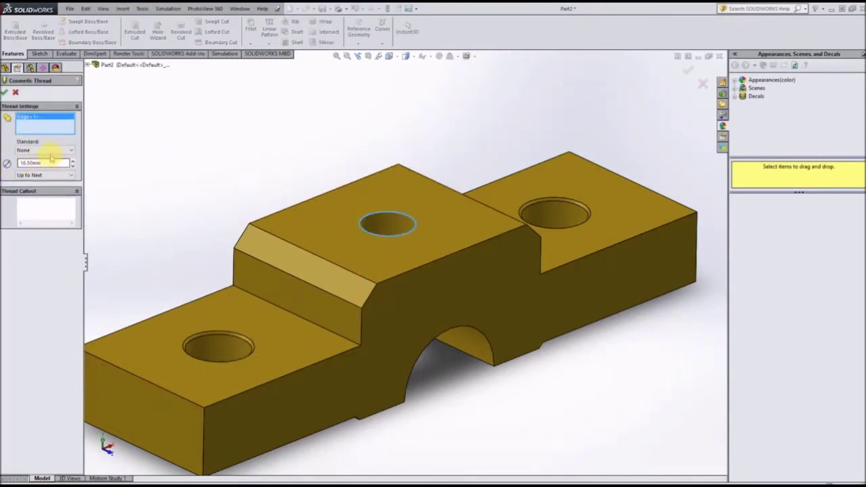
left_click(57, 152)
left_click(52, 173)
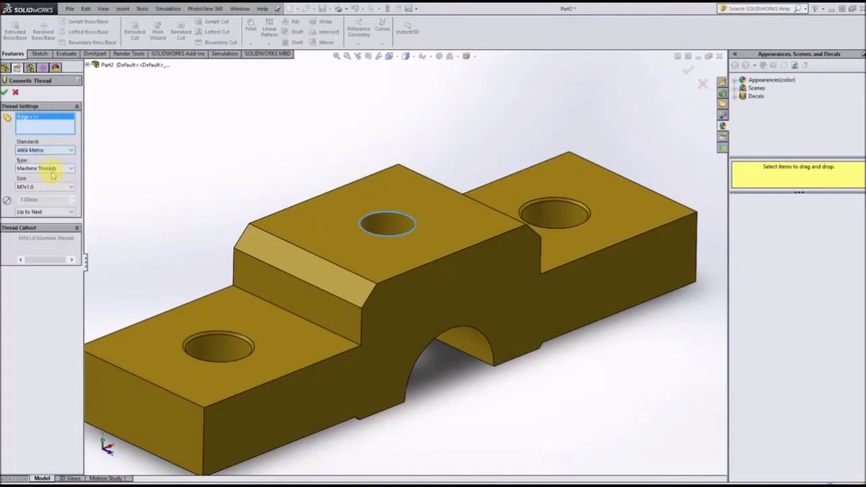
left_click(50, 188)
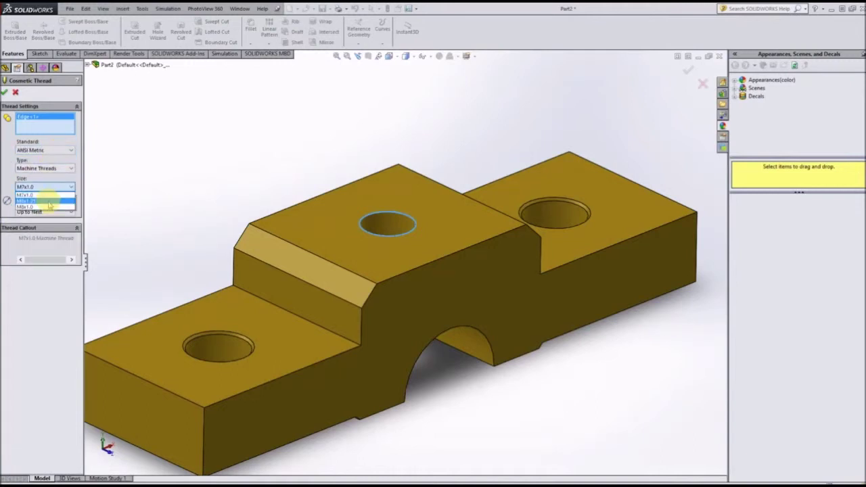
left_click(72, 196)
left_click(64, 212)
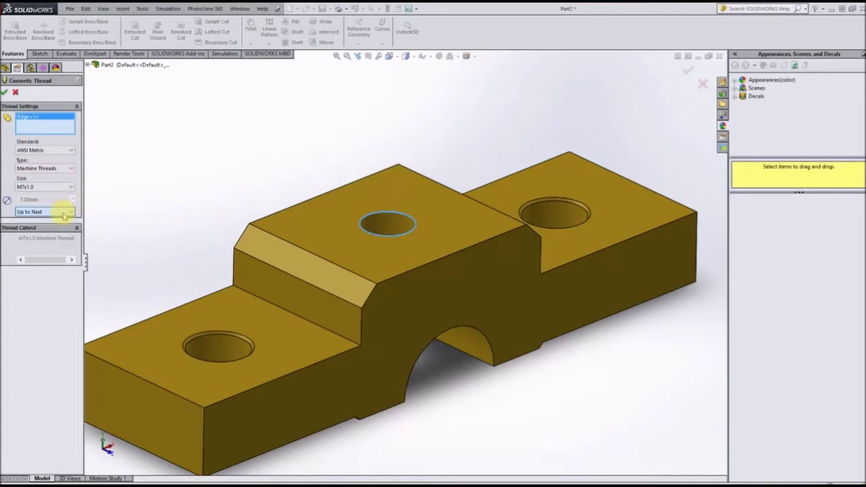
left_click(6, 93)
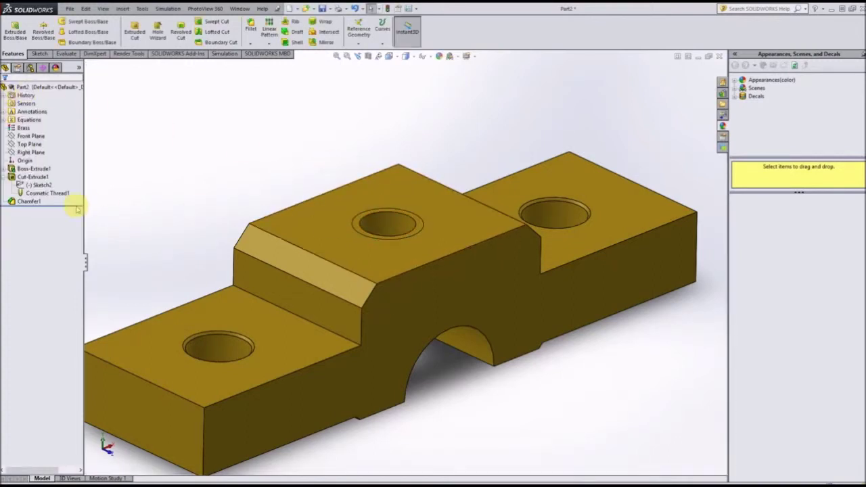
Delete the M7x1.0 cosmetic thread from the centre hole.
left_click(31, 193)
key("Delete")
key("Return")
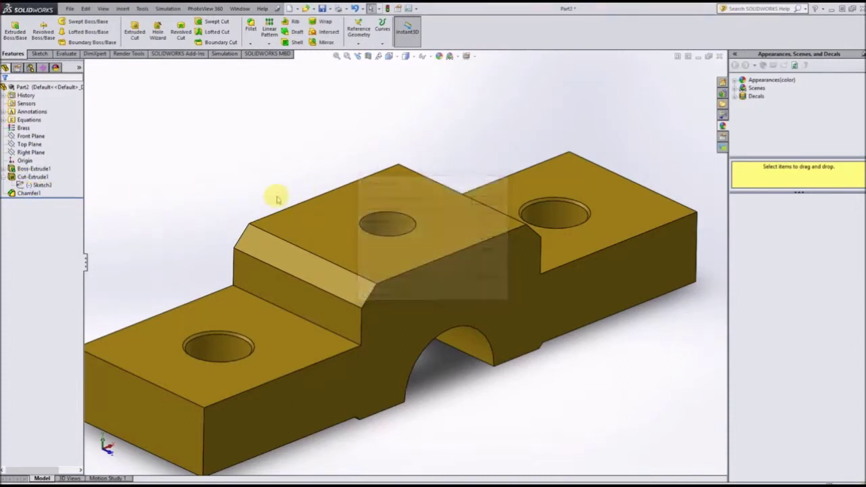
Edit the hole cut's sketch, set the centre circle's diameter to 5 mm, and exit the sketch.
right_click(39, 190)
left_click(40, 161)
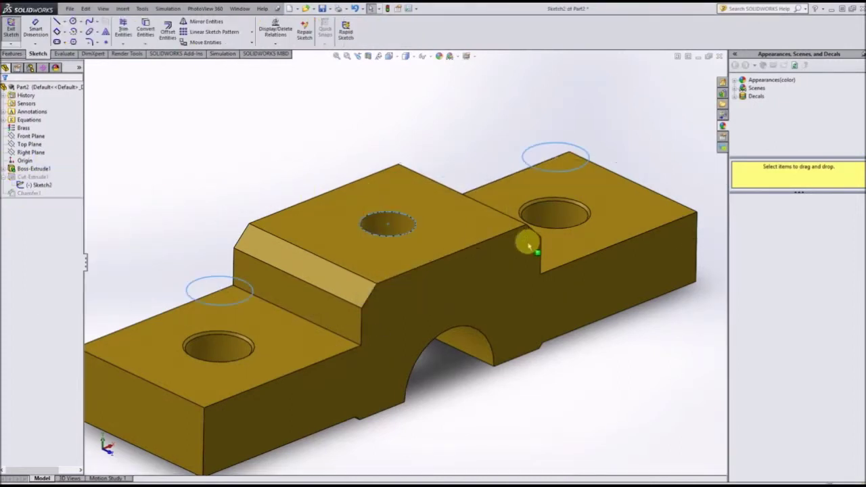
left_click(492, 271)
double_click(492, 272)
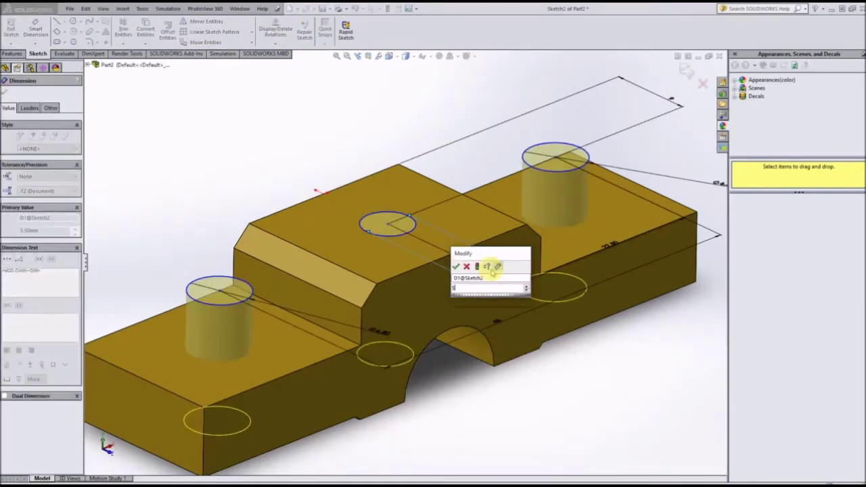
key("Return")
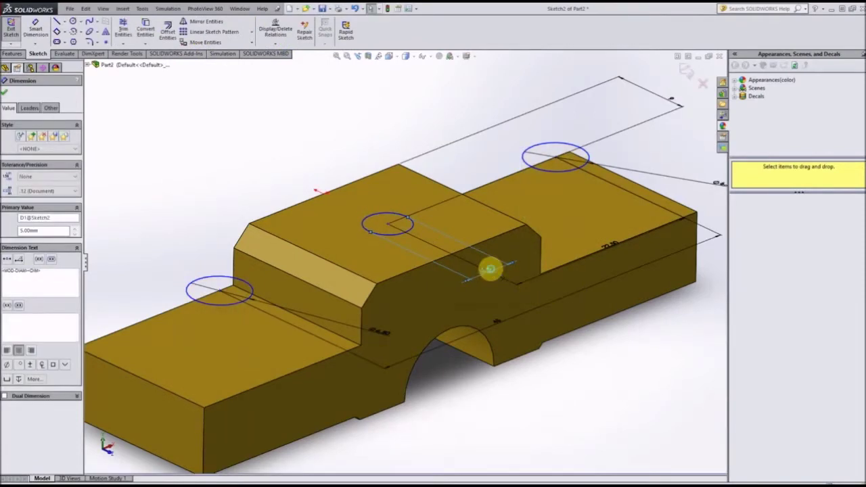
left_click(681, 73)
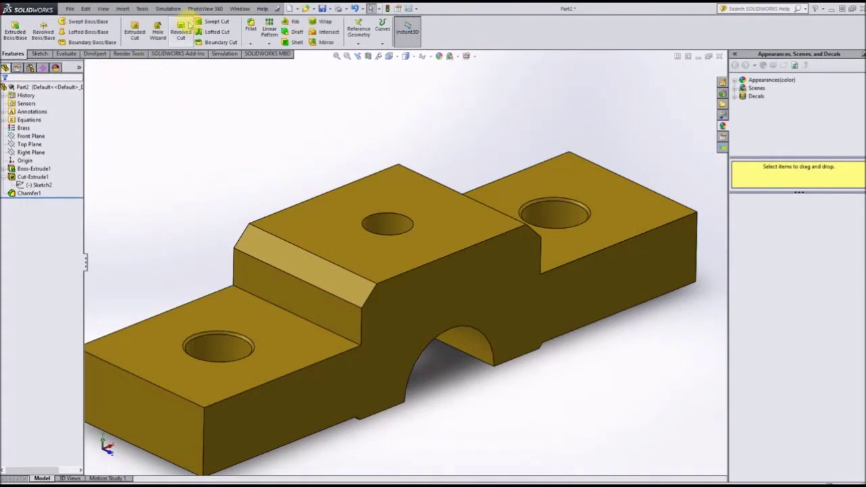
Add a cosmetic thread to the centre hole's upper edge: ANSI Metric, Machine Threads, size M6x1.0, with a Through end condition.
left_click(122, 9)
mouse_move(181, 281)
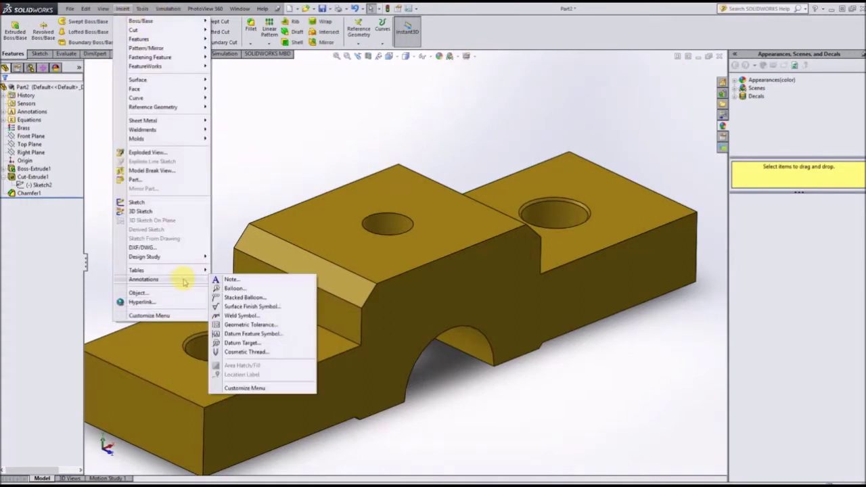
left_click(261, 351)
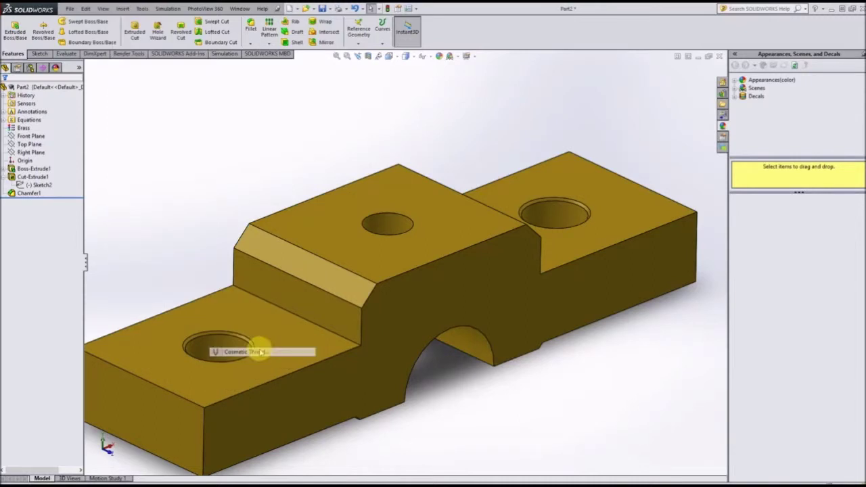
left_click(393, 218)
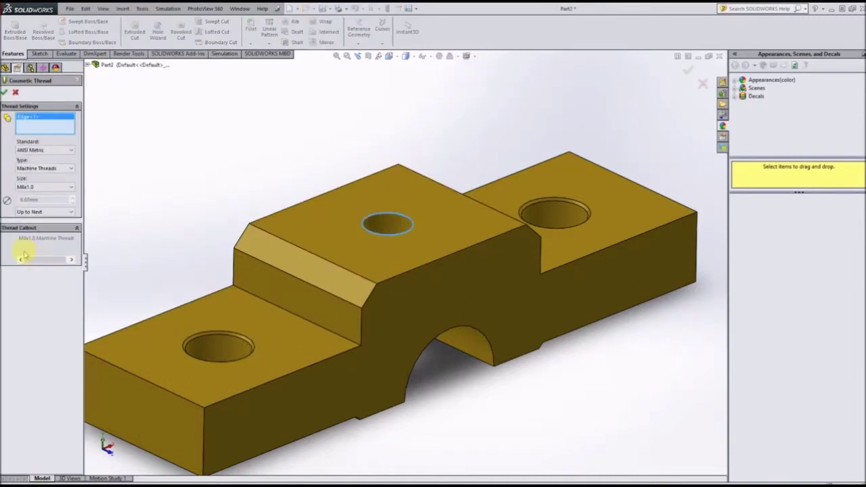
left_click(28, 187)
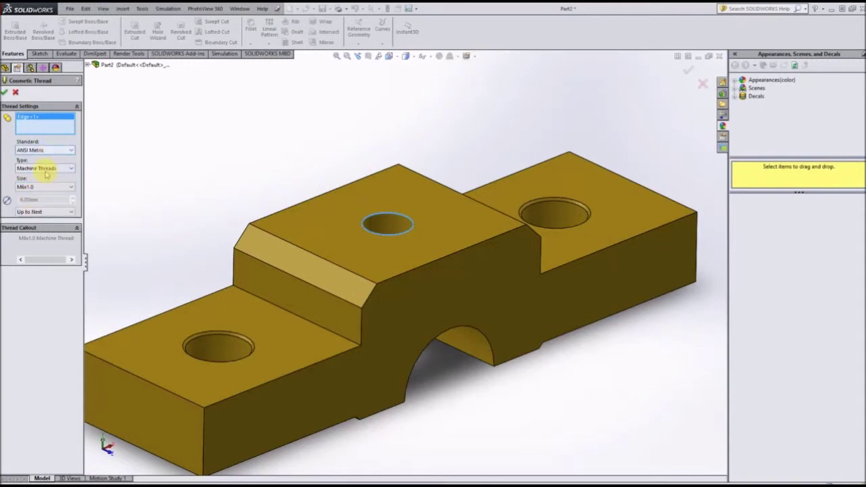
left_click(57, 215)
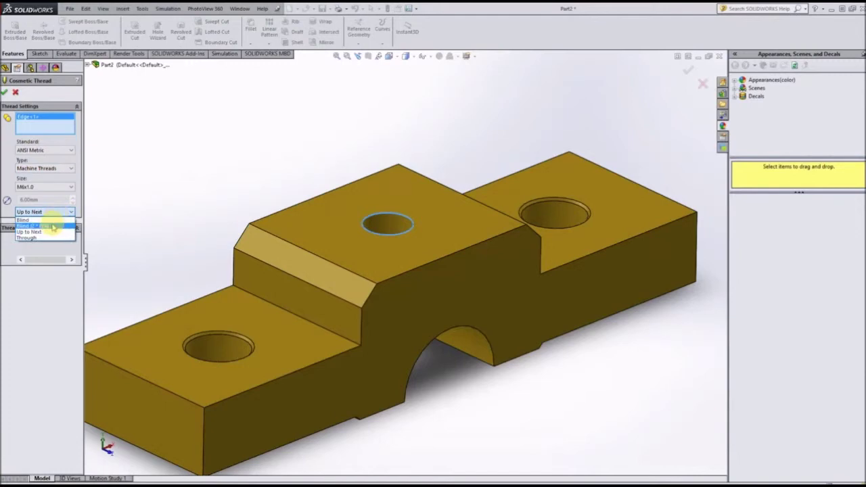
left_click(27, 238)
middle_click_drag(420, 298, 501, 358)
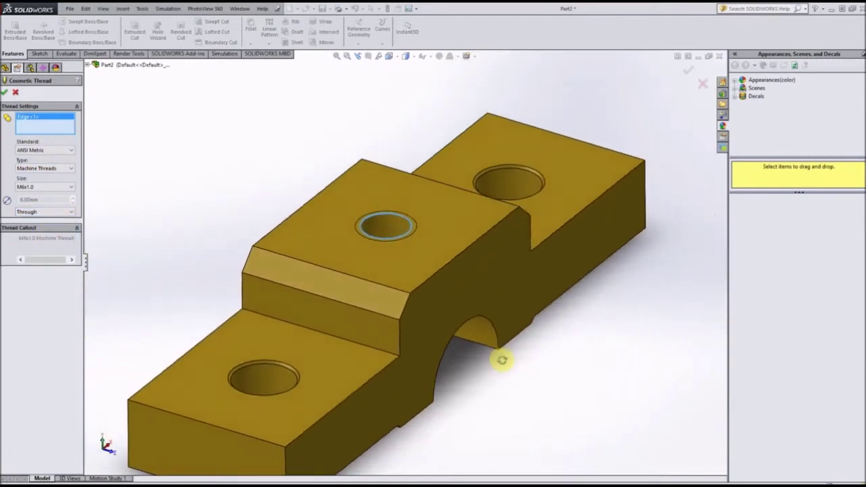
left_click(6, 93)
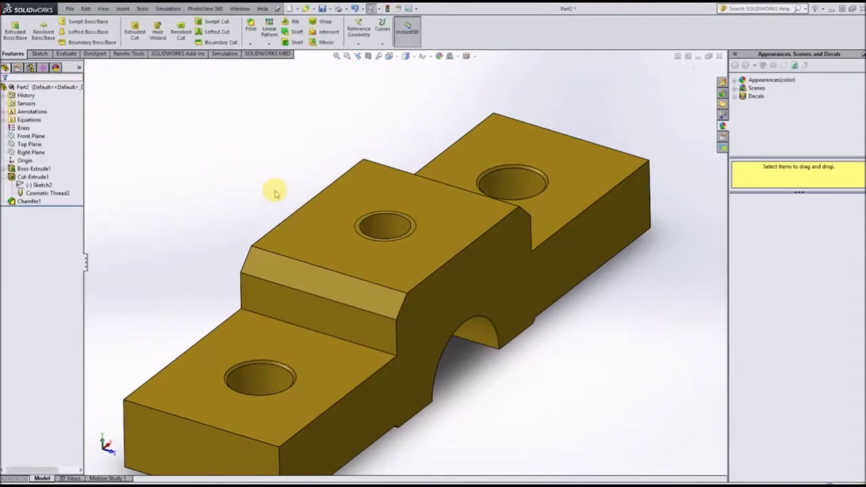
Examine the cosmetic thread around the centre hole up close and from a higher viewing angle.
scroll(401, 232, "down", 5)
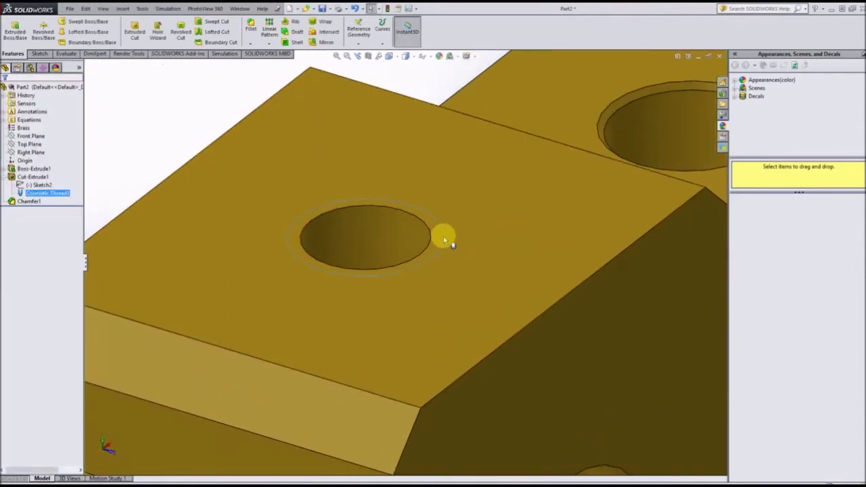
scroll(444, 237, "up", 5)
left_click(419, 259)
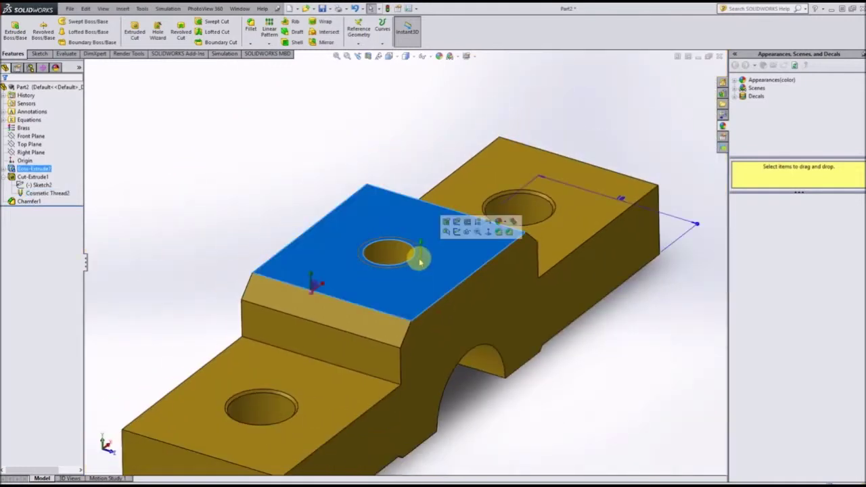
left_click(291, 166)
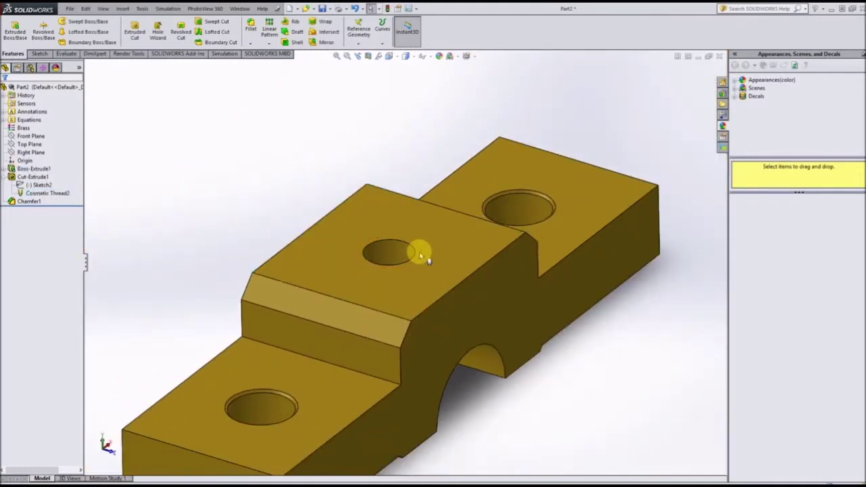
middle_click_drag(429, 260, 410, 280)
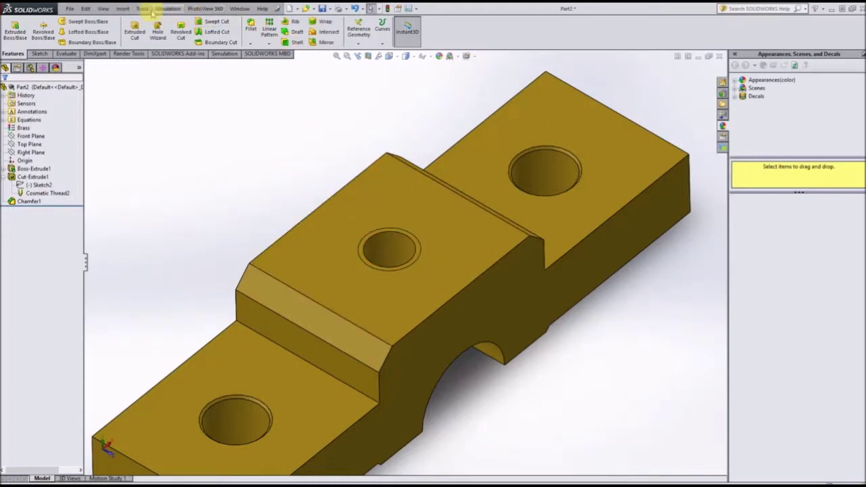
Turn on shaded cosmetic threads in the document's detailing properties and apply the settings.
left_click(86, 9)
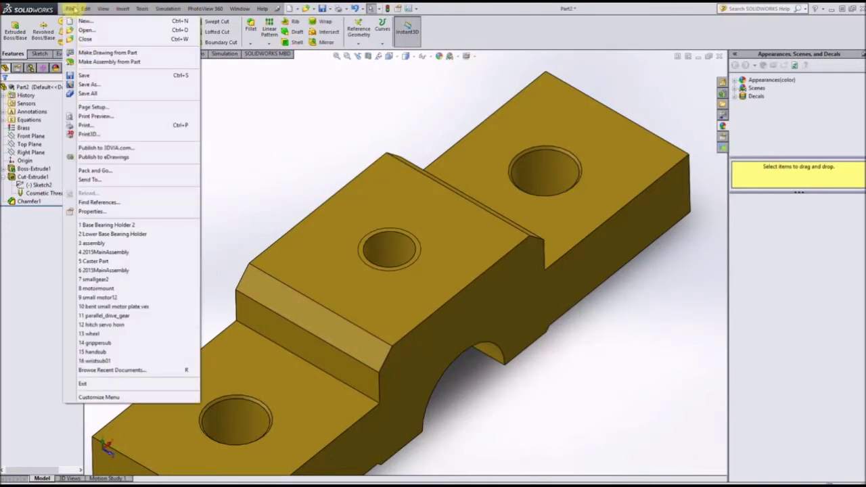
left_click(86, 9)
left_click(87, 8)
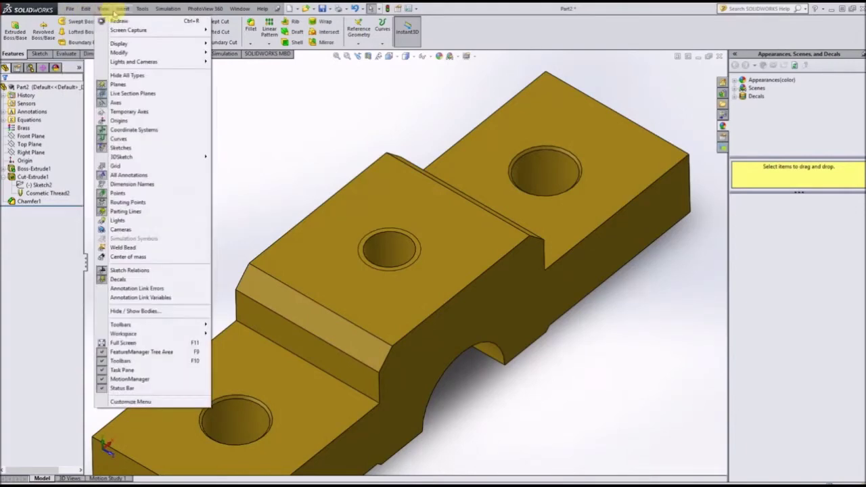
mouse_move(121, 9)
left_click(142, 9)
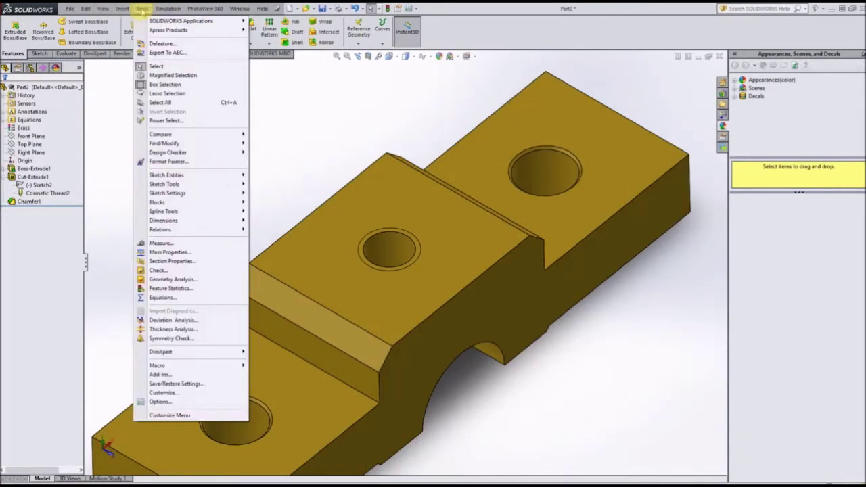
left_click(193, 401)
left_click(316, 89)
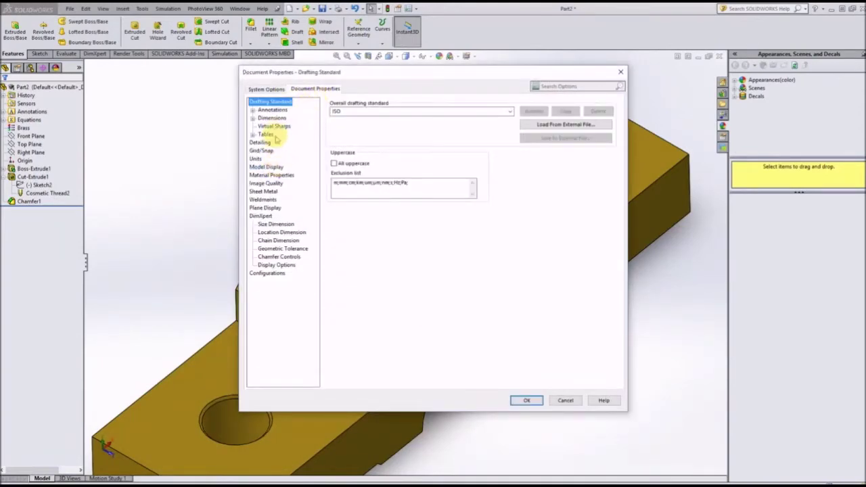
left_click(278, 166)
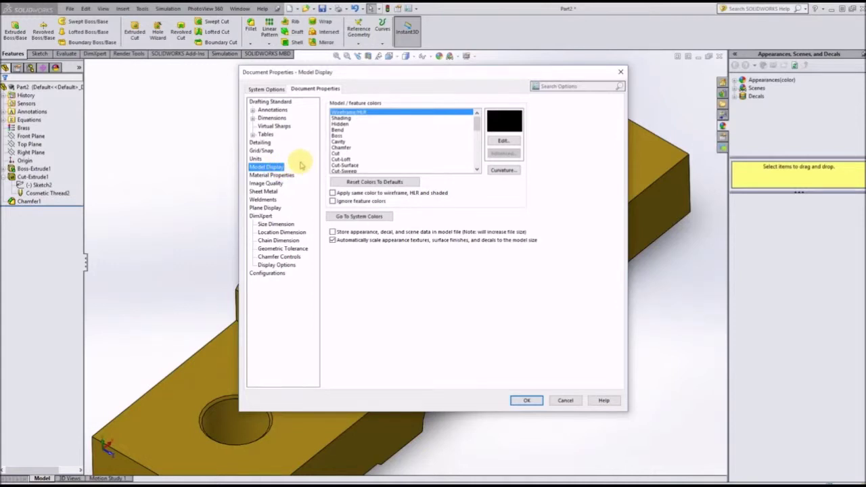
left_click(280, 111)
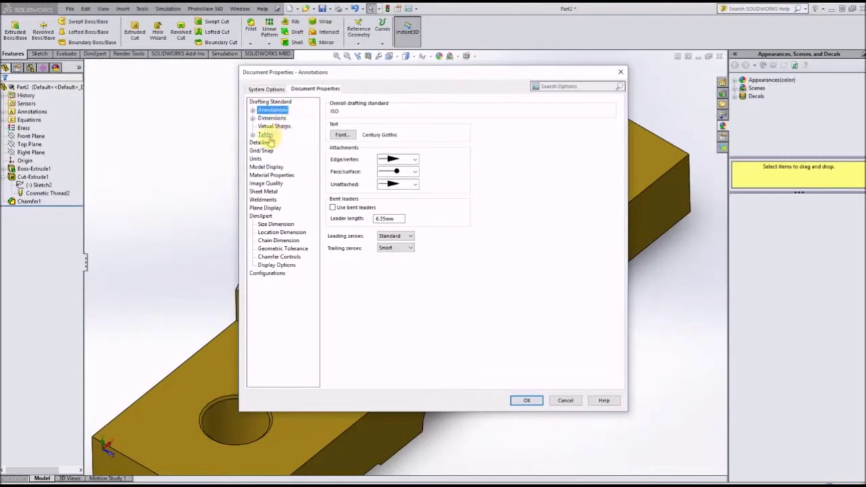
left_click(261, 143)
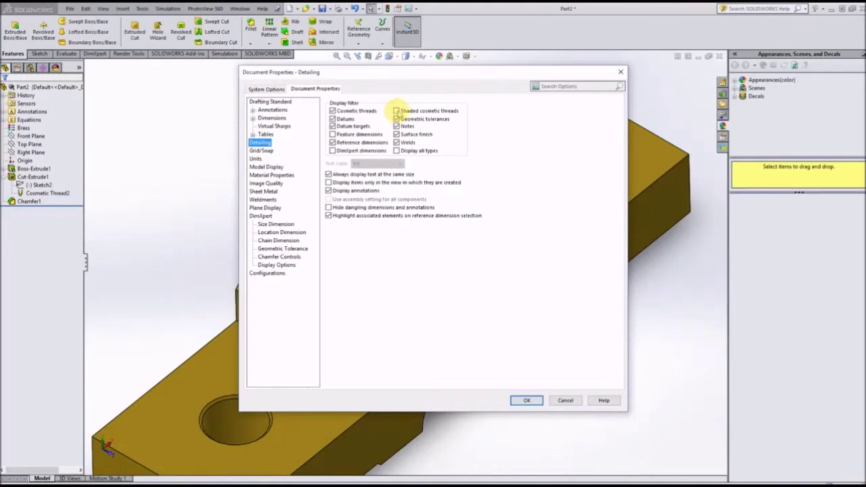
left_click(526, 400)
Chamfer the upper edge of the threaded centre hole with a 0.5 mm distance at 45 degrees.
middle_click_drag(440, 296, 413, 269)
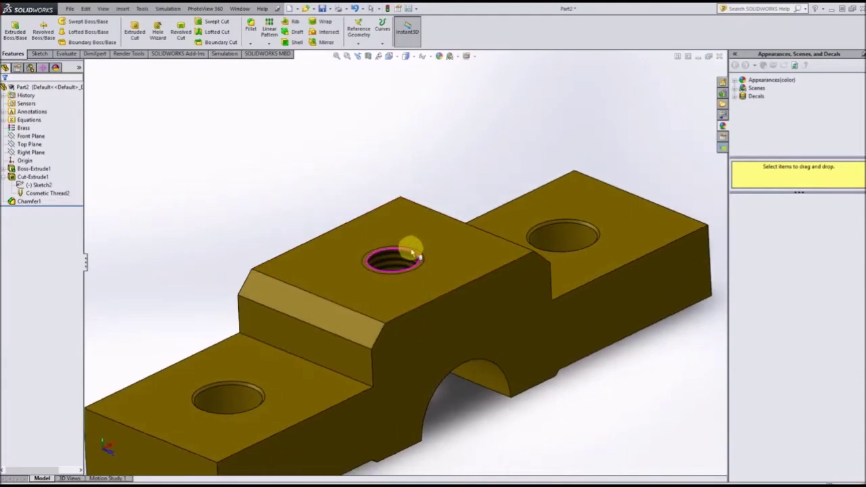
scroll(406, 258, "down", 6)
scroll(342, 283, "down", 2)
left_click(342, 283)
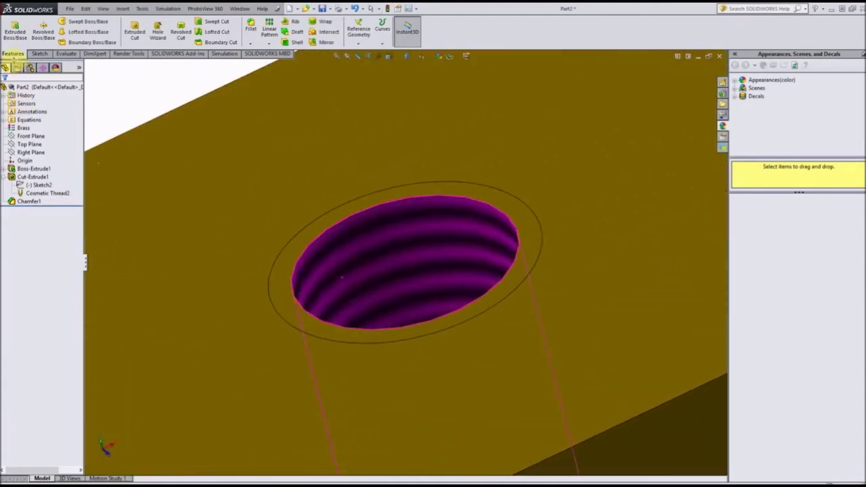
left_click(251, 44)
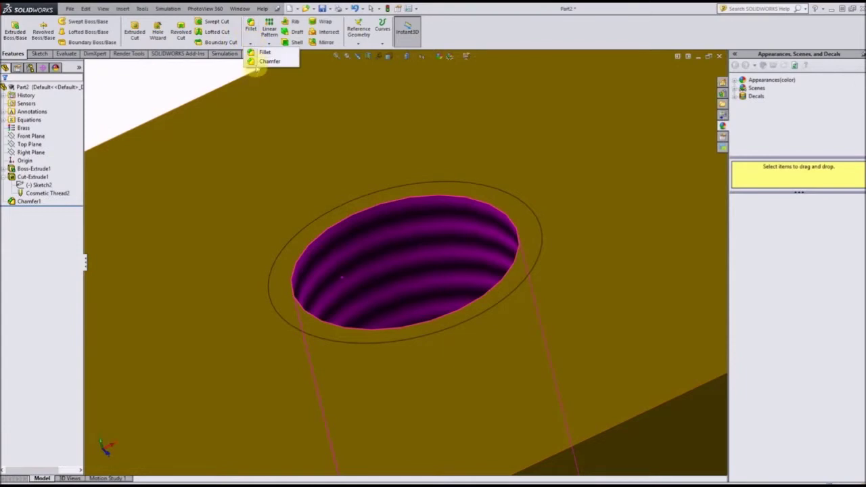
left_click(261, 62)
left_click(349, 214)
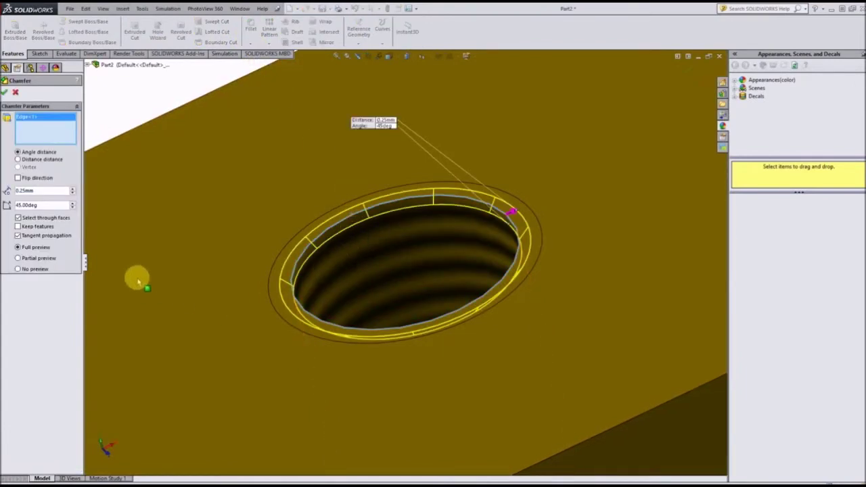
left_click(41, 190)
type("0.5")
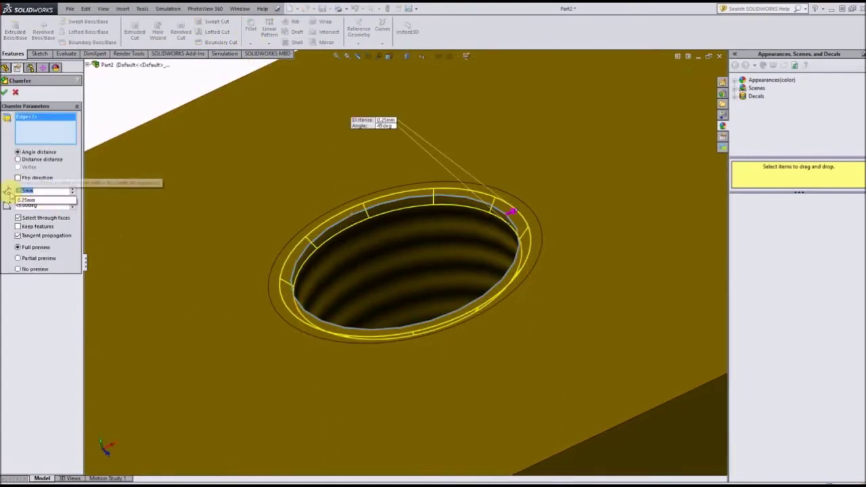
key("Return")
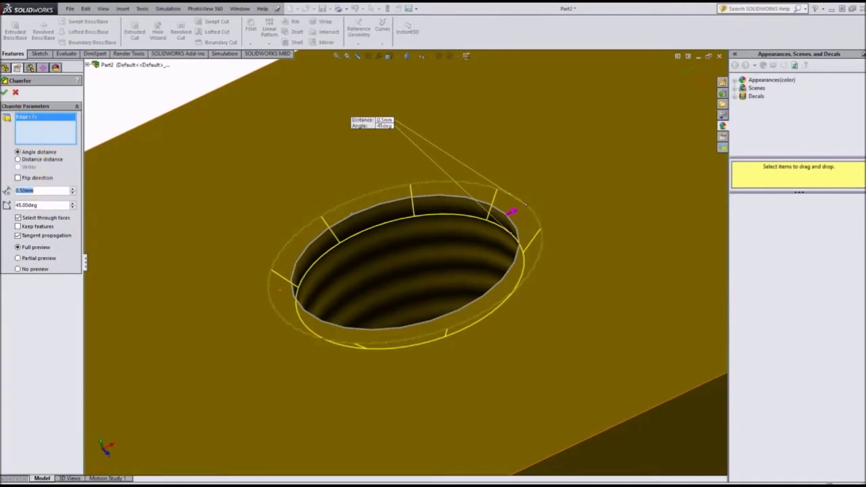
type("0.25")
key("Return")
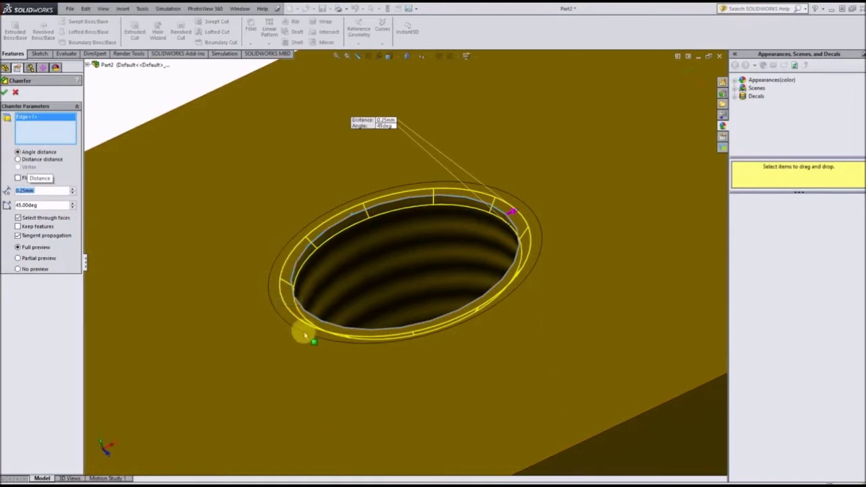
left_click(55, 190)
type("0.5")
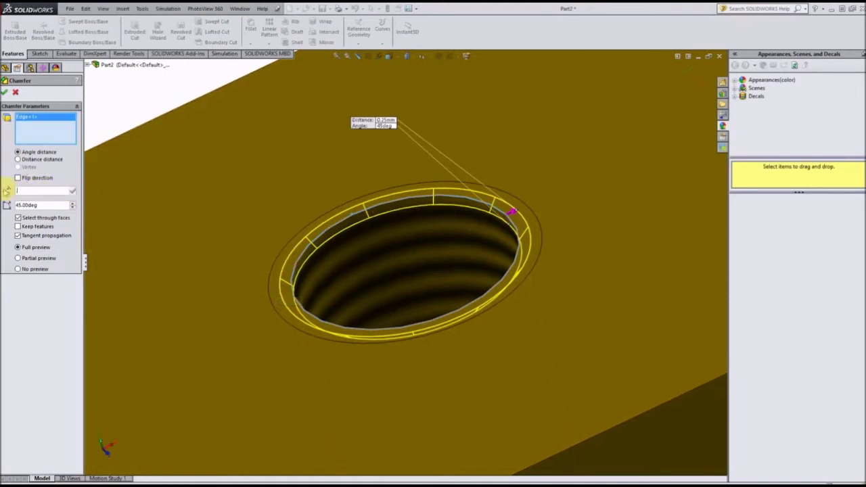
key("Return")
left_click(4, 91)
Turn off the display of all annotations and view the centre hole from several angles.
scroll(377, 309, "up", 5)
scroll(366, 308, "up", 5)
mouse_move(345, 387)
middle_mouse_down()
mouse_move(379, 372)
mouse_move(358, 379)
middle_mouse_up()
scroll(315, 352, "down", 5)
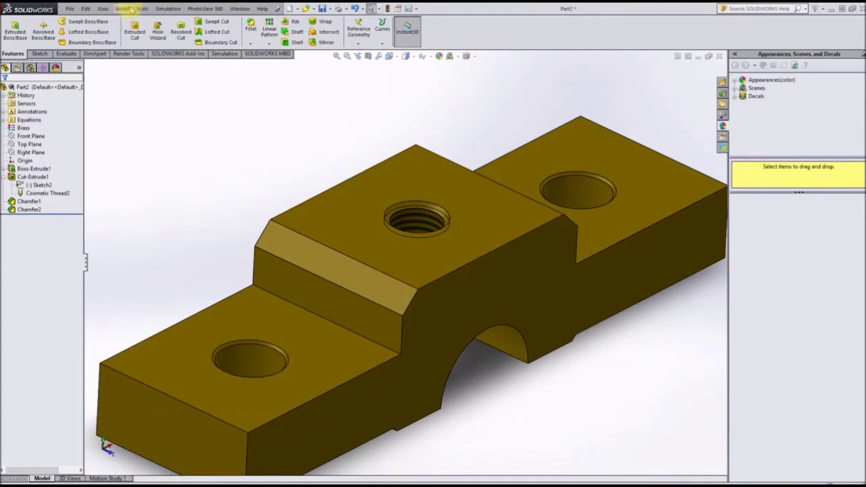
left_click(103, 8)
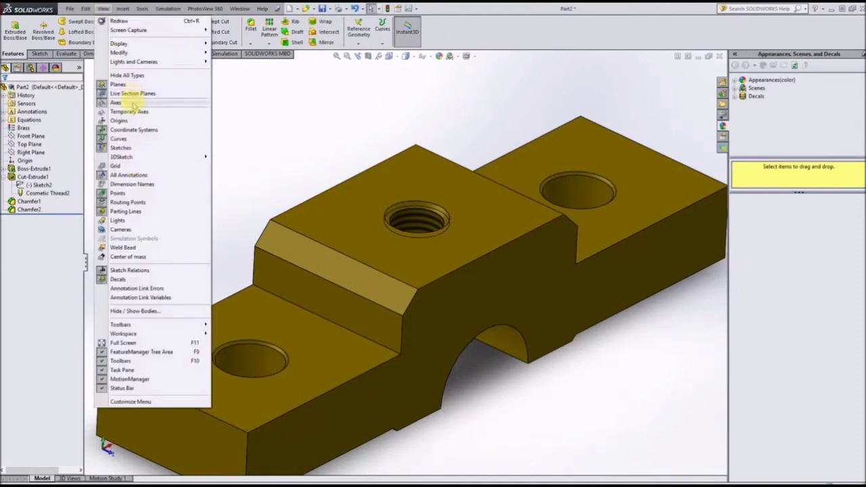
left_click(163, 175)
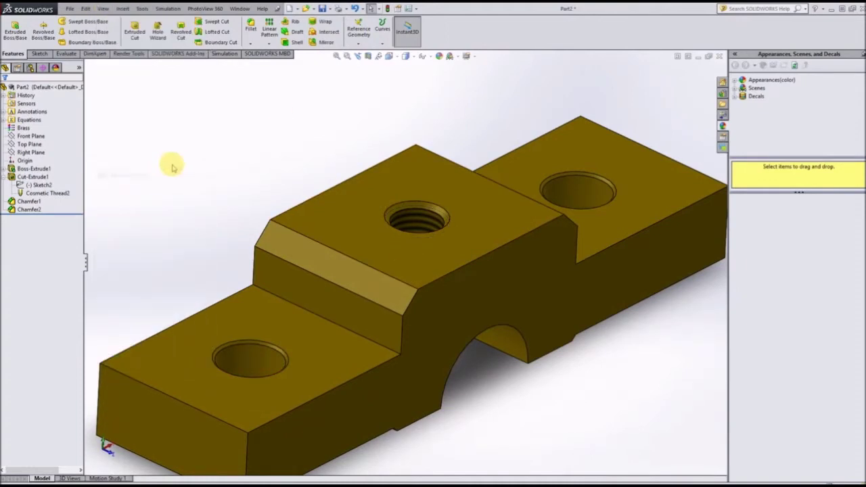
middle_click_drag(420, 245, 397, 264)
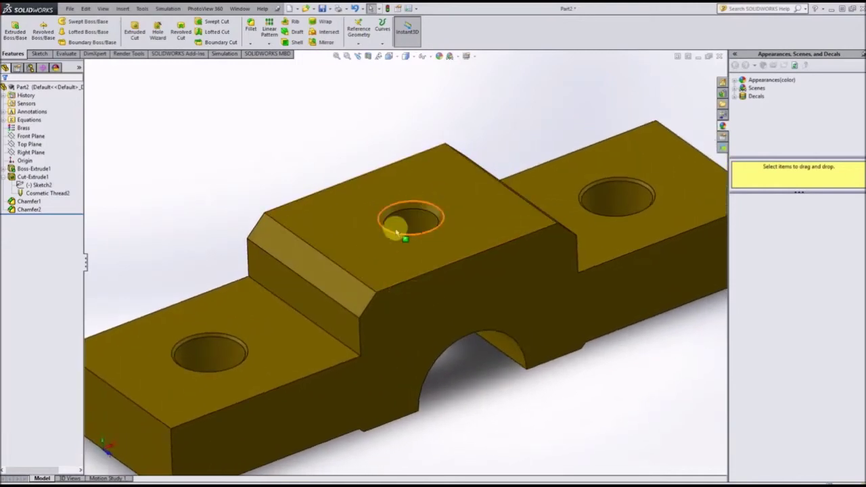
middle_click_drag(422, 212, 406, 245)
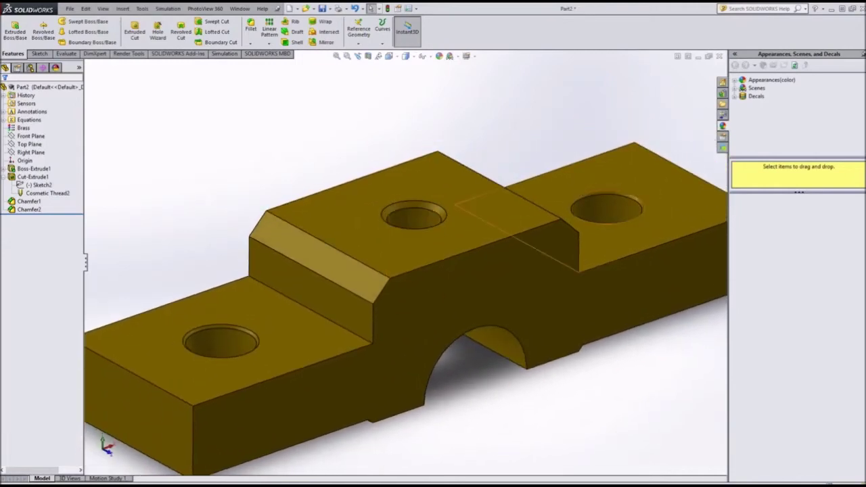
Consult the holder's drawing in complete2.pdf and save the part as Upper Base Bearing Holder in the Minature Steam Engine folder.
key("alt+Tab")
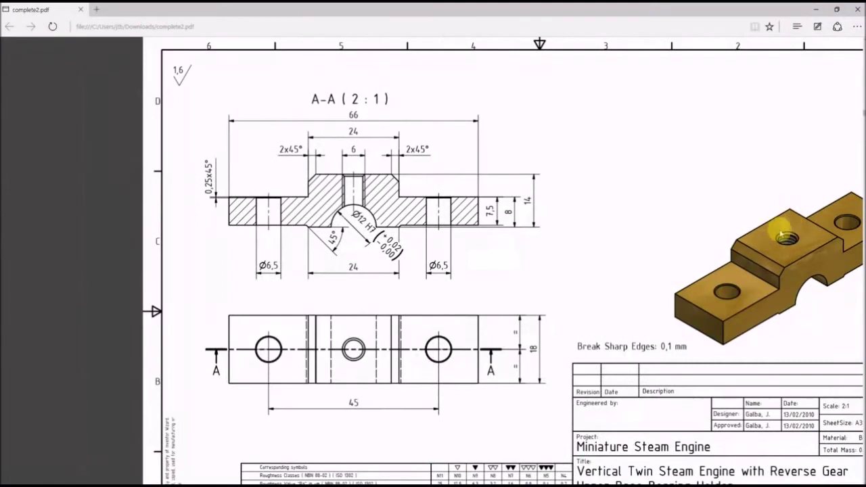
left_click_drag(524, 13, 860, 268)
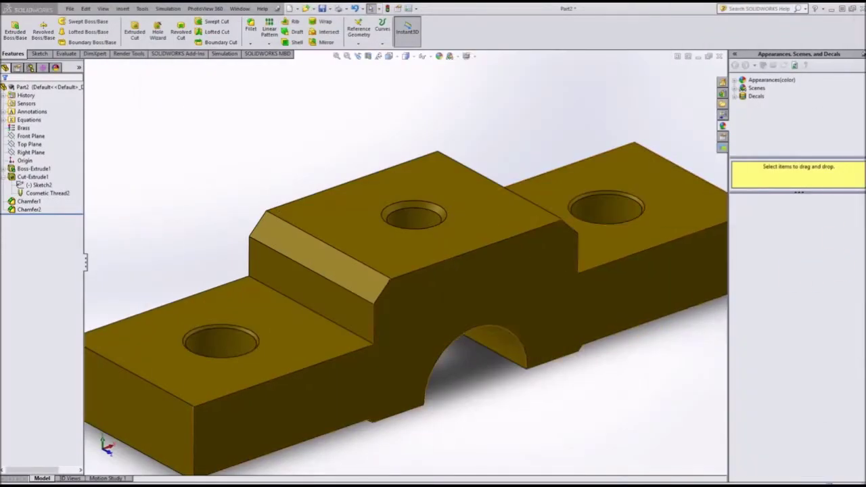
key("super")
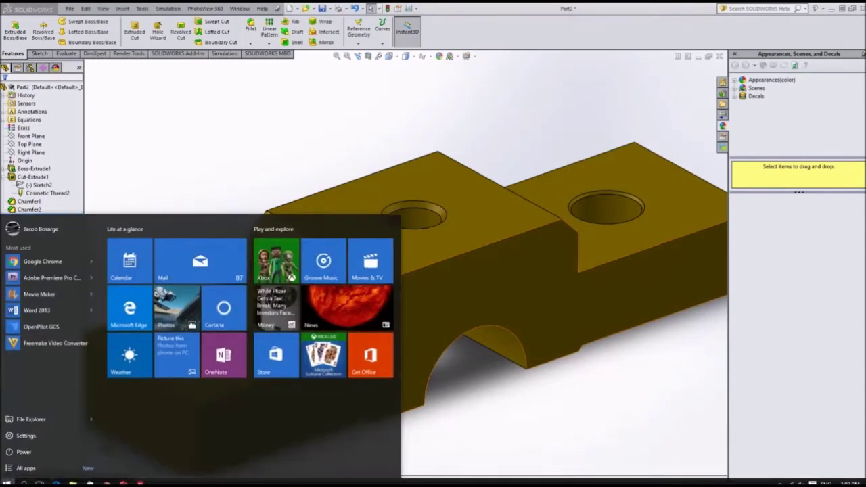
left_click(419, 126)
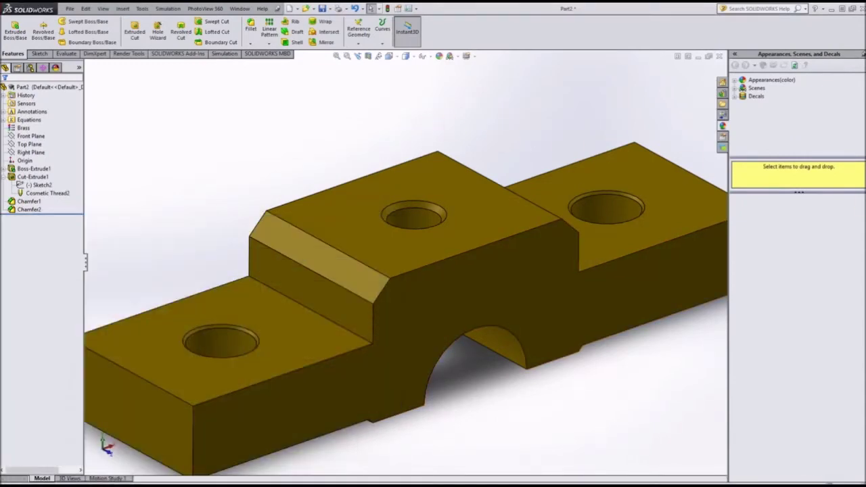
key("ctrl+s")
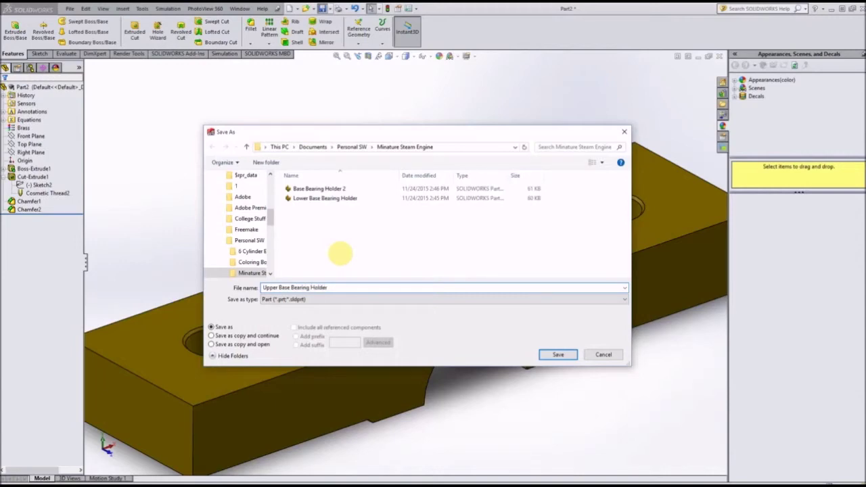
key("Return")
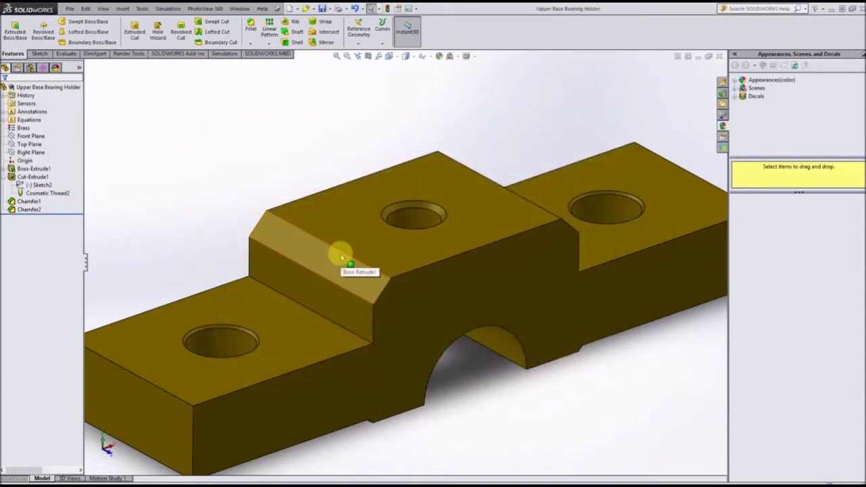
Fit the whole bearing holder in view and close the part file.
key("f")
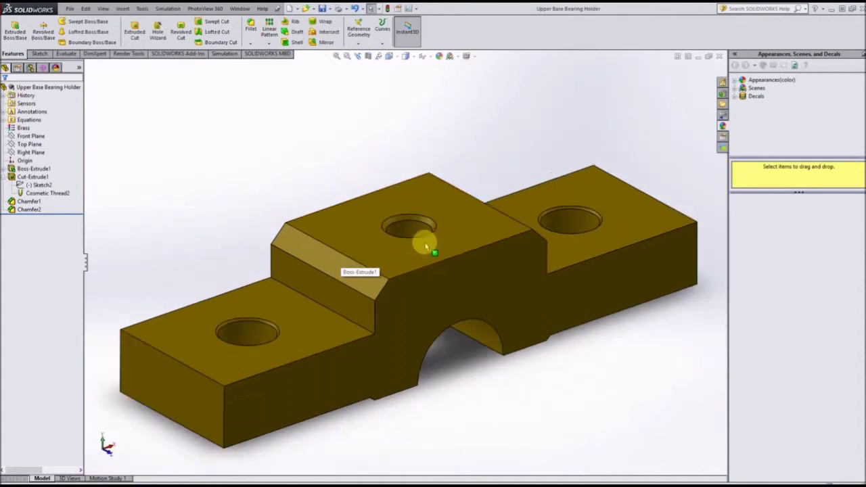
scroll(609, 135, "up", 1)
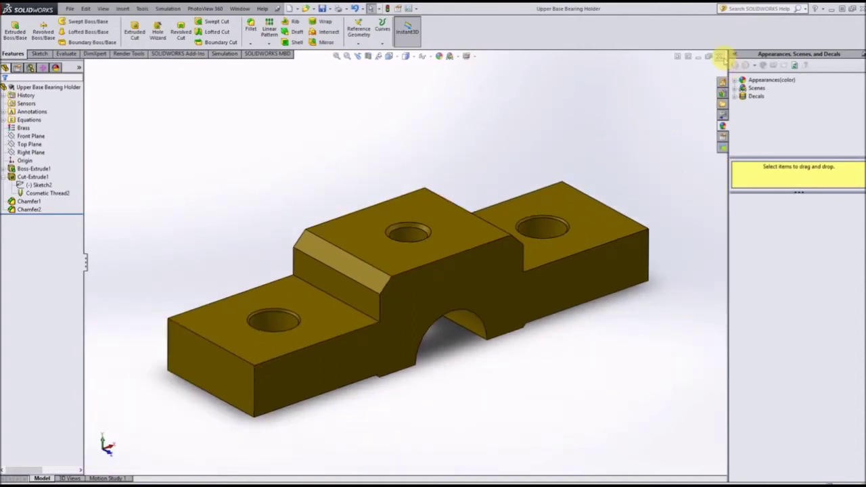
left_click(720, 57)
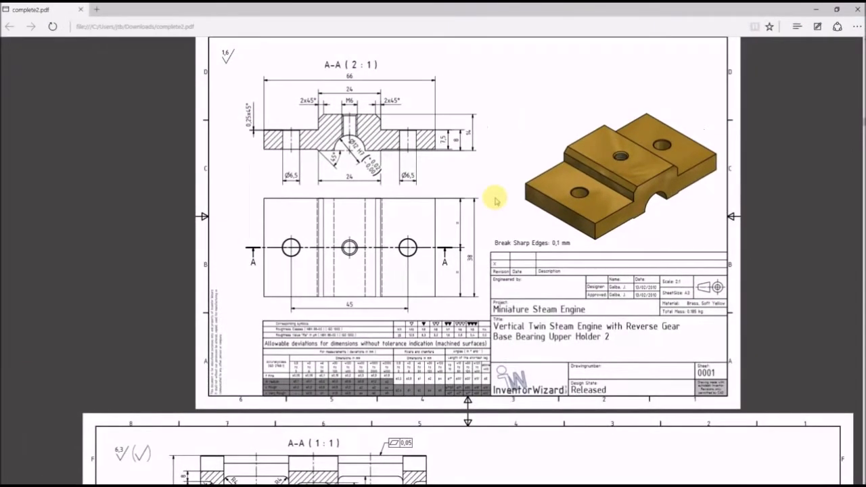
Compare the Upper Base Bearing Holder and Base Bearing Upper Holder 2 drawings in complete2.pdf, checking their dimensions and depths.
scroll(495, 196, "down", 10)
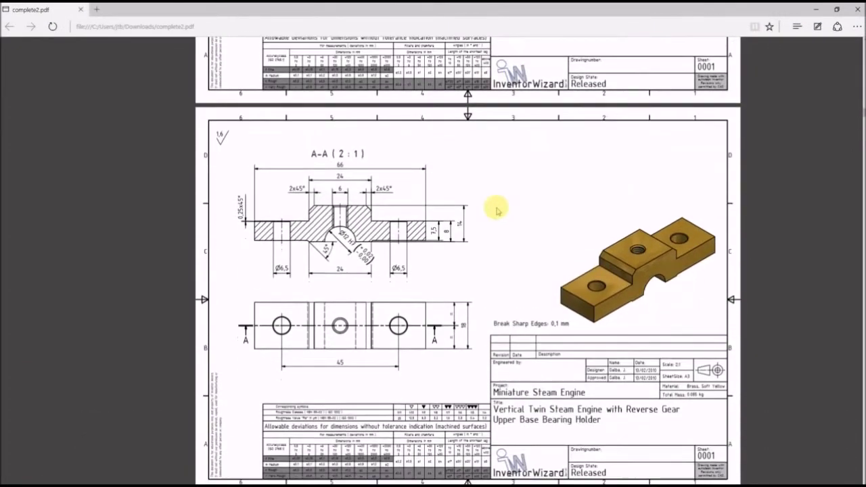
scroll(496, 217, "down", 10)
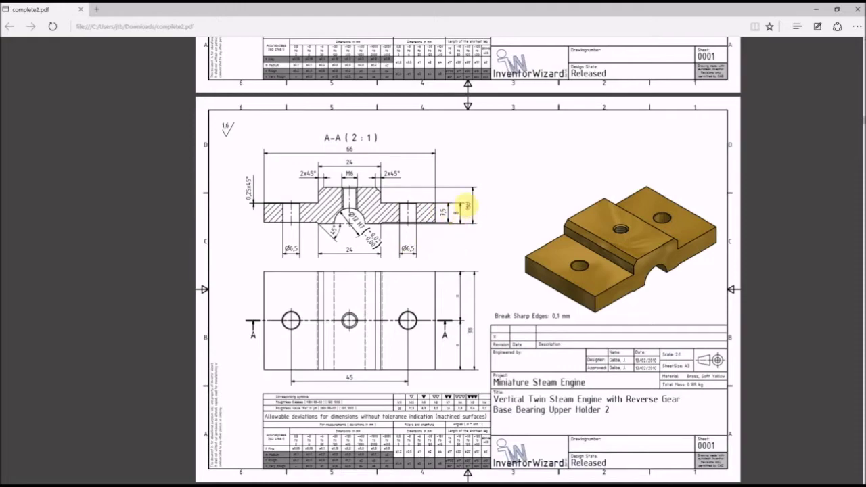
scroll(465, 223, "up", 4)
scroll(432, 121, "down", 5)
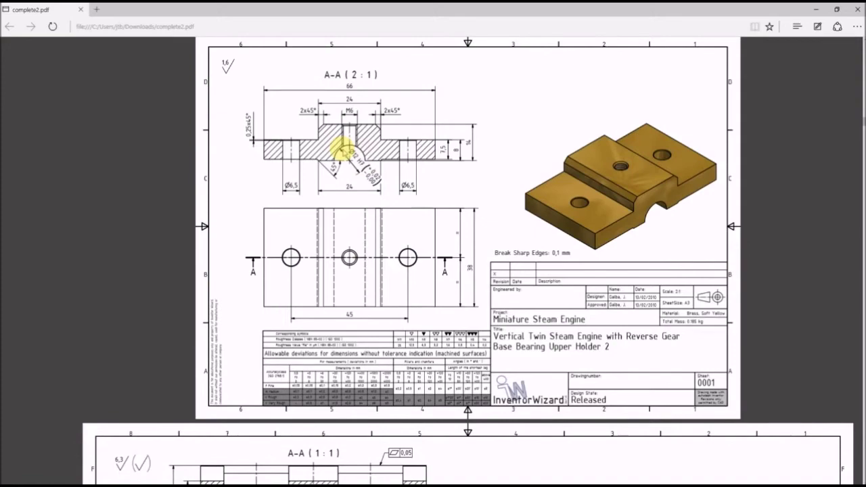
scroll(344, 151, "up", 3)
scroll(354, 199, "down", 3)
scroll(359, 217, "down", 1)
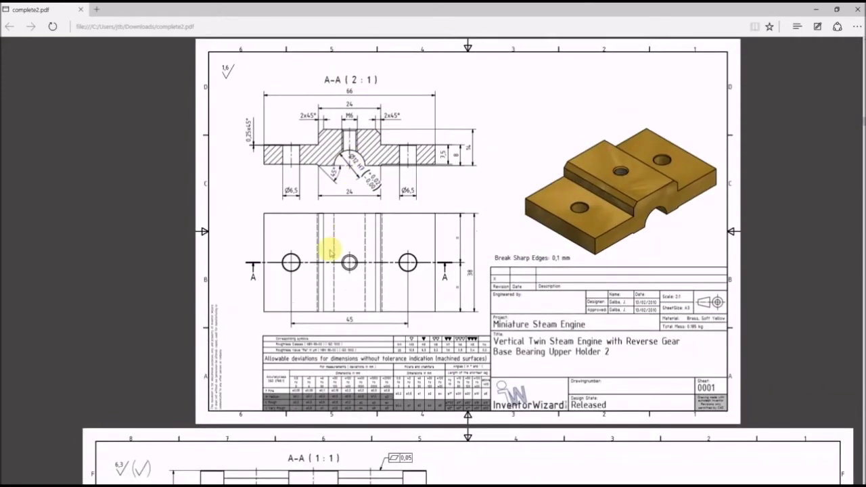
scroll(308, 189, "up", 5)
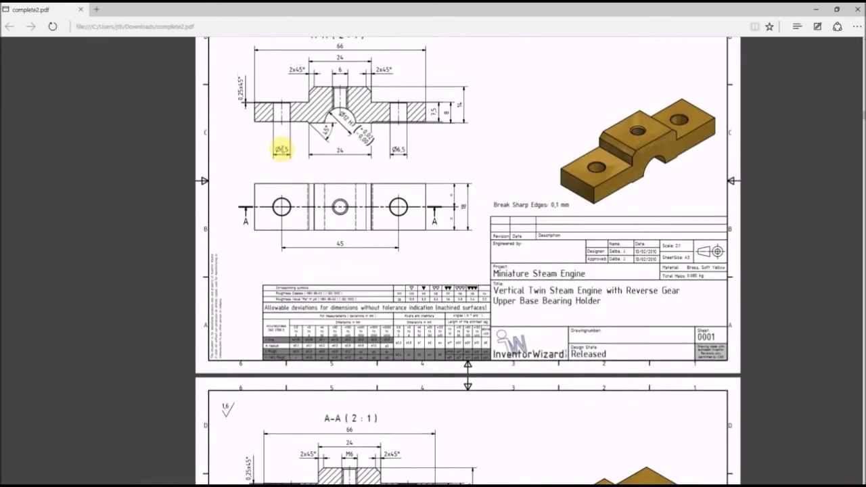
scroll(339, 217, "down", 5)
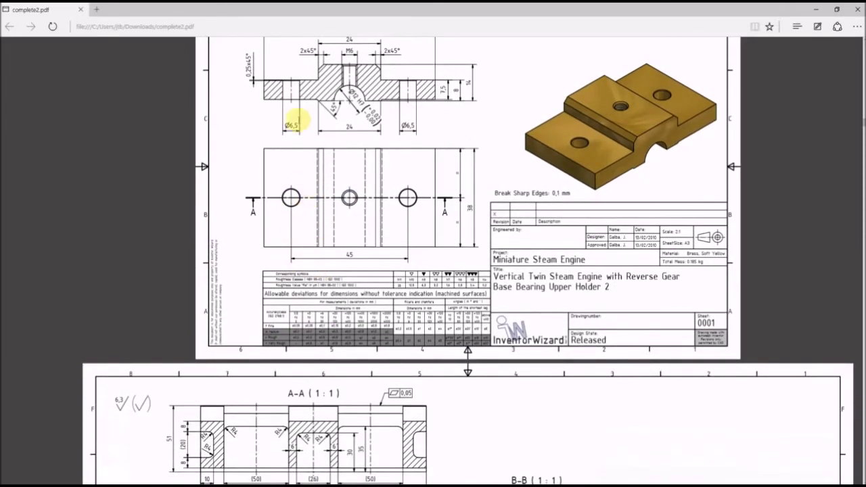
Recheck the two upper holder drawings, switch to SOLIDWORKS and open the Upper Base Bearing Holder part from the Minature Steam Engine folder.
scroll(412, 136, "up", 5)
scroll(399, 270, "down", 2)
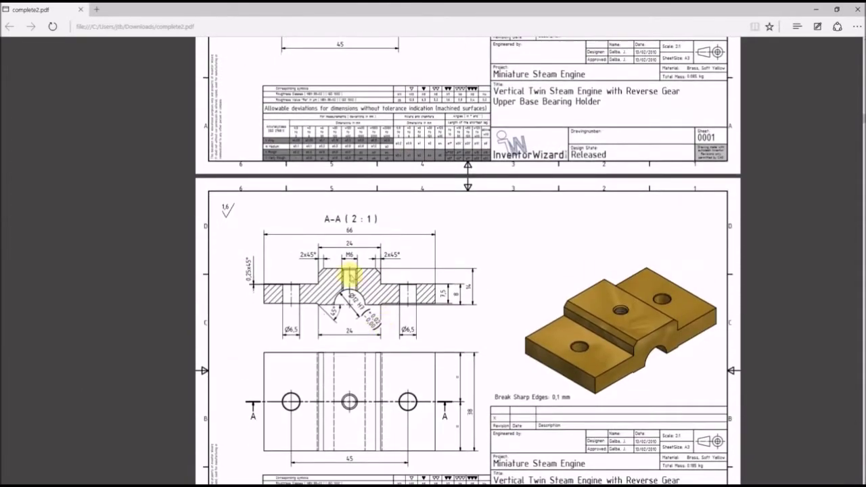
scroll(345, 267, "up", 5)
scroll(343, 218, "down", 5)
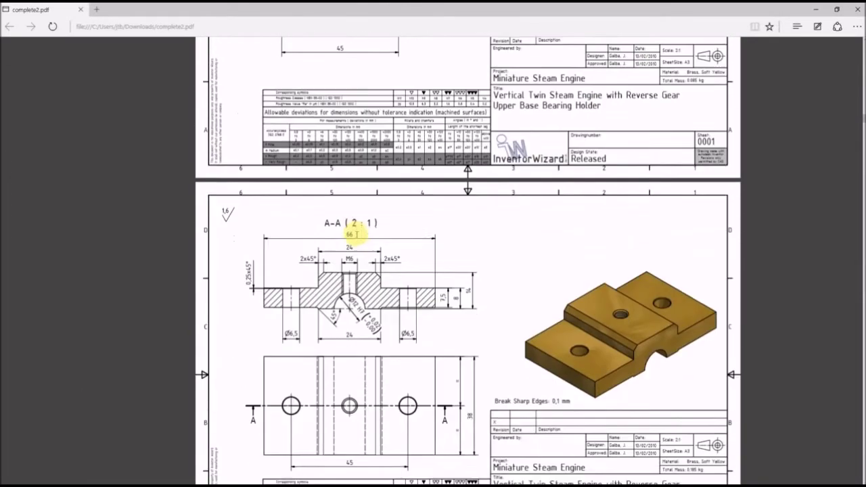
key("super+Down")
key("super+Down")
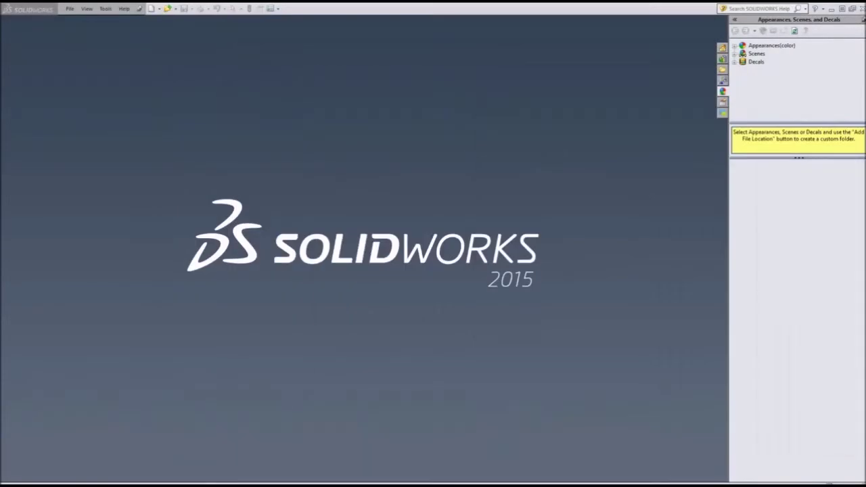
left_click(166, 9)
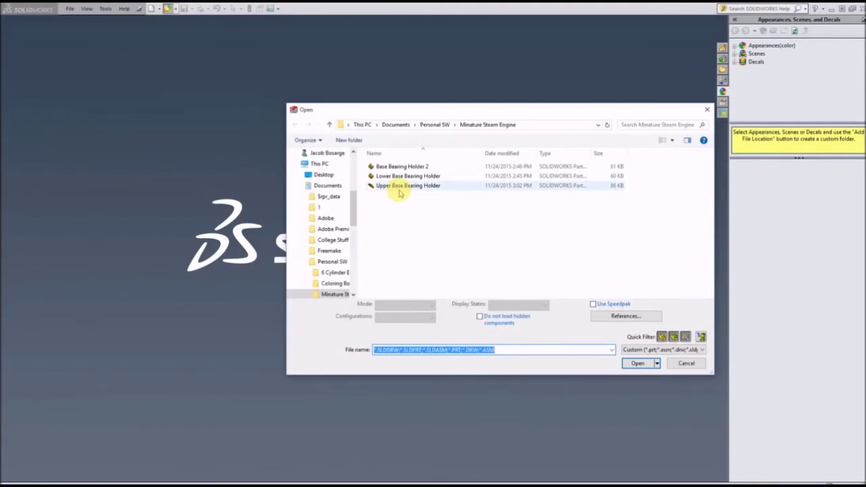
left_click(403, 187)
left_click(638, 358)
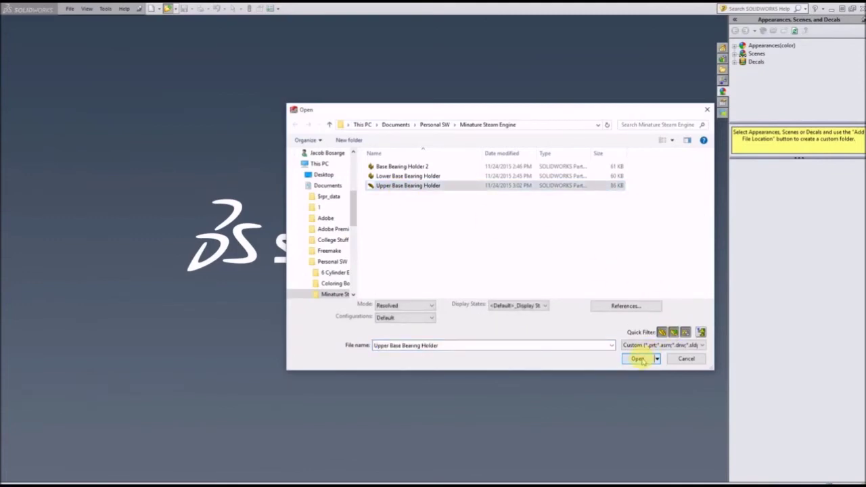
key("f")
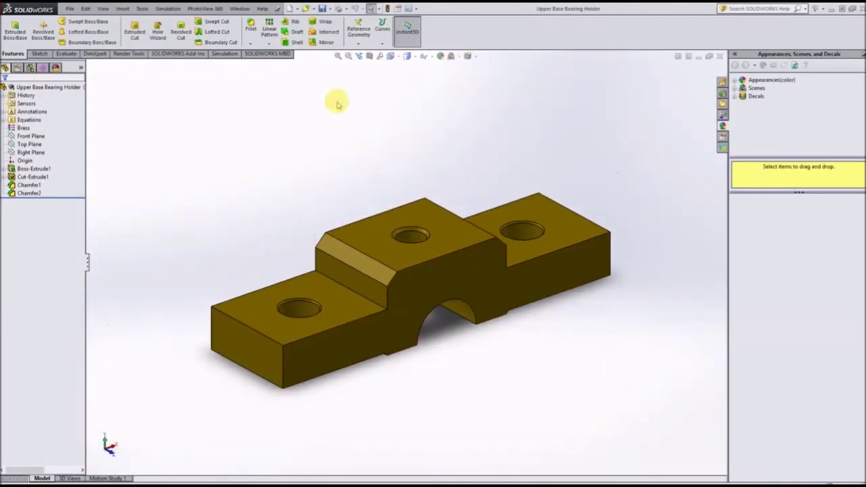
Save the opened part under the new name Base Bearing Upper Holder 2 in the Minature Steam Engine folder.
left_click(330, 9)
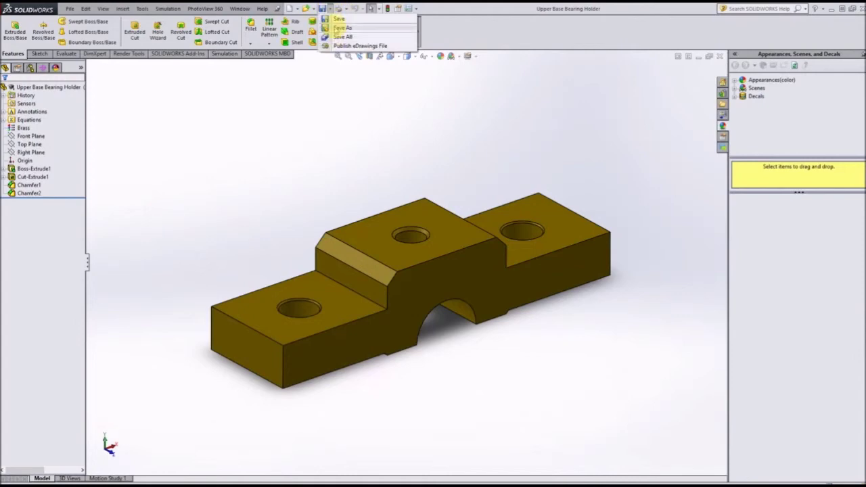
left_click(338, 27)
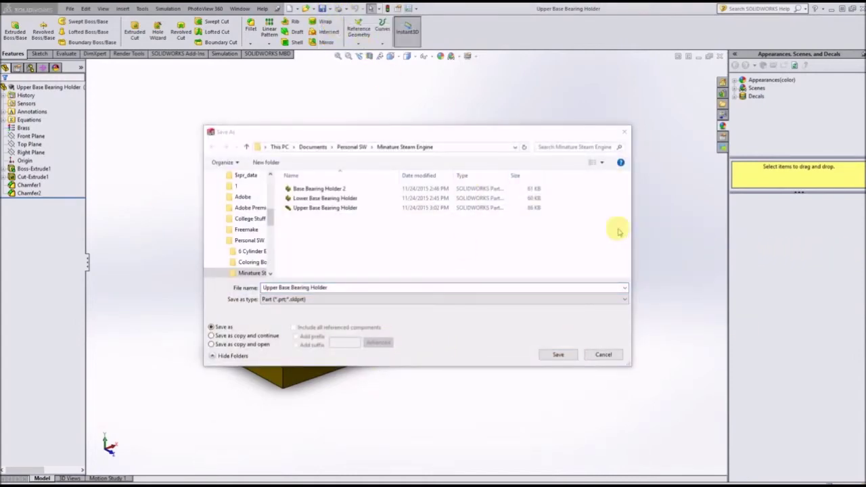
left_click_drag(406, 287, 260, 287)
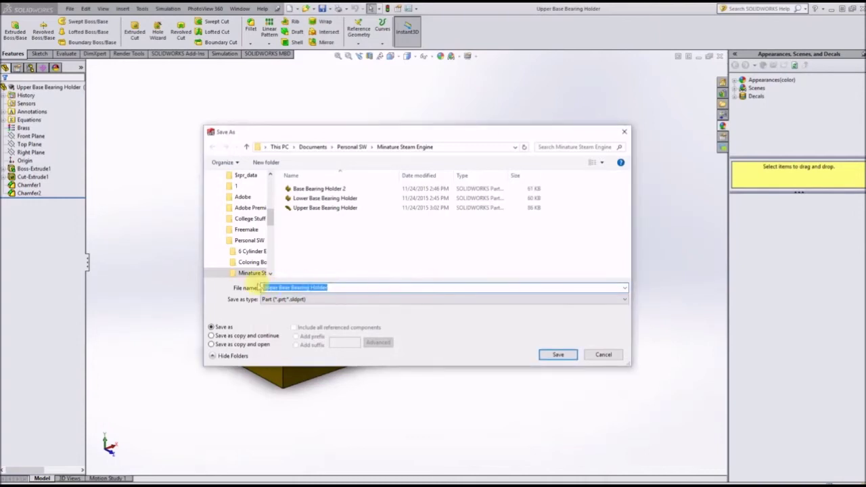
type("Ba")
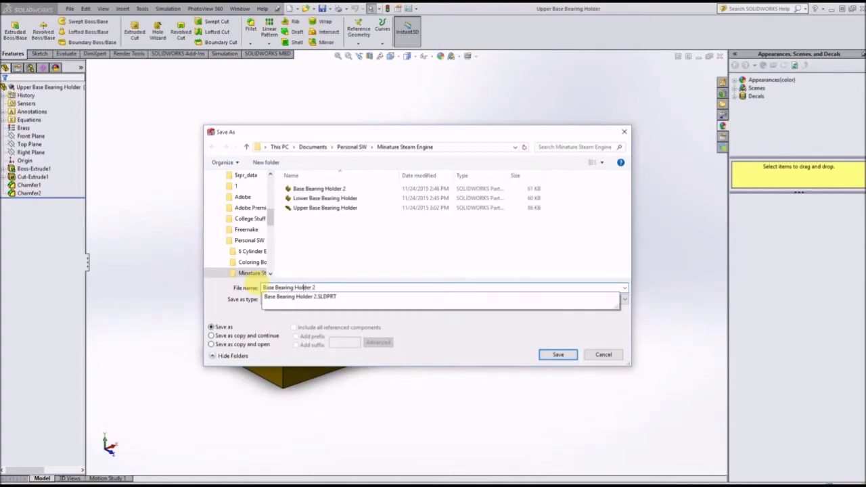
type("Upper")
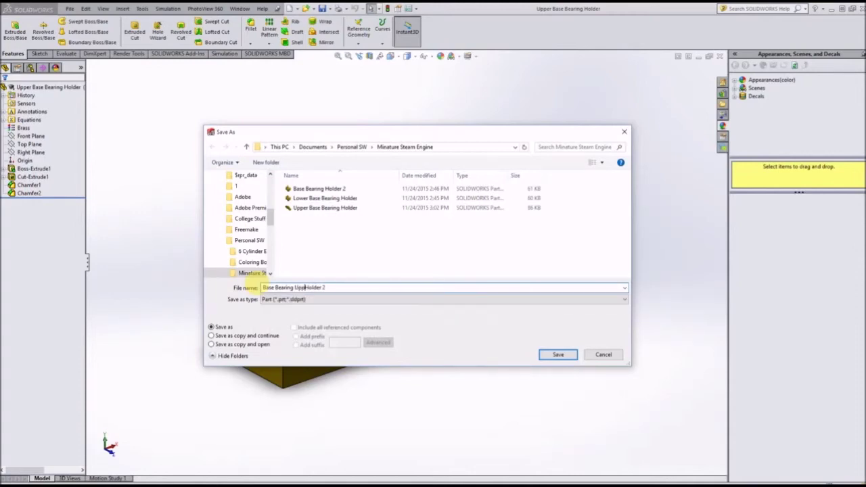
left_click(574, 354)
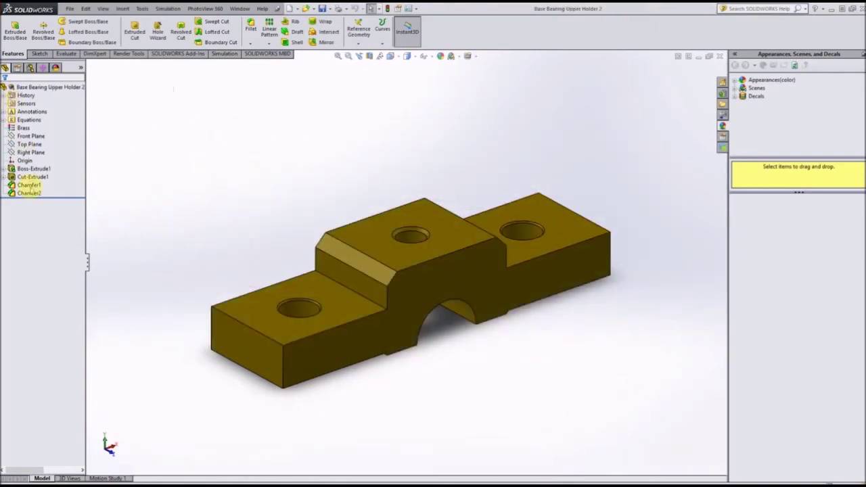
Set the blind depth of the holder's base extrusion, Boss-Extrude1, to 38 mm.
left_click(31, 169)
right_click(30, 168)
left_click(28, 145)
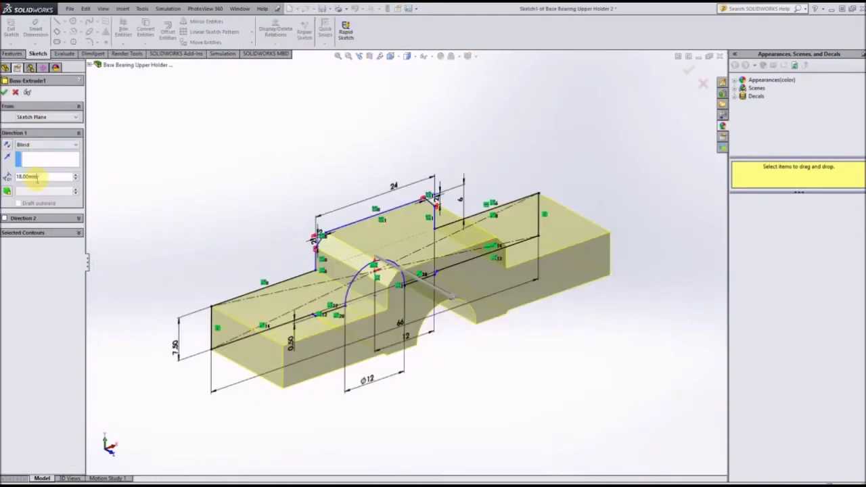
key("Up")
key("Up")
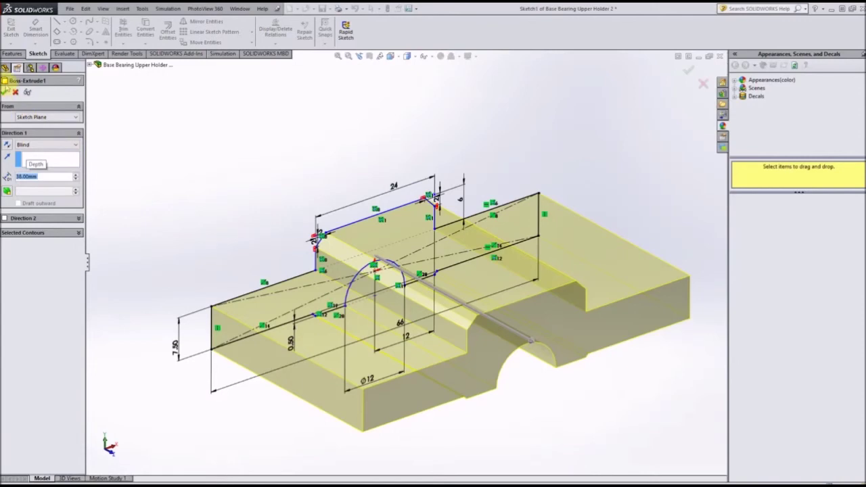
left_click(6, 93)
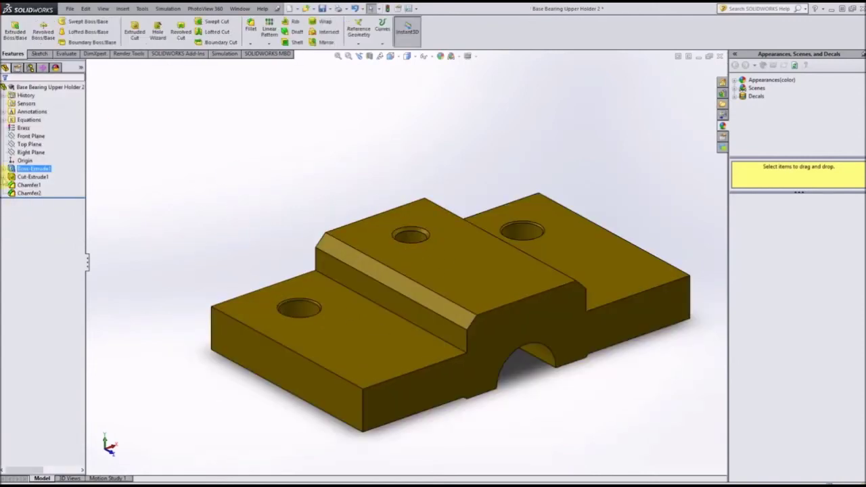
Edit the hole sketch under Cut-Extrude1 and set the distance from the back edge to the hole centres to 19 mm.
left_click(4, 177)
left_click(38, 184)
right_click(38, 185)
left_click(25, 157)
mouse_move(210, 203)
middle_mouse_down()
mouse_move(232, 226)
mouse_move(242, 267)
middle_mouse_up()
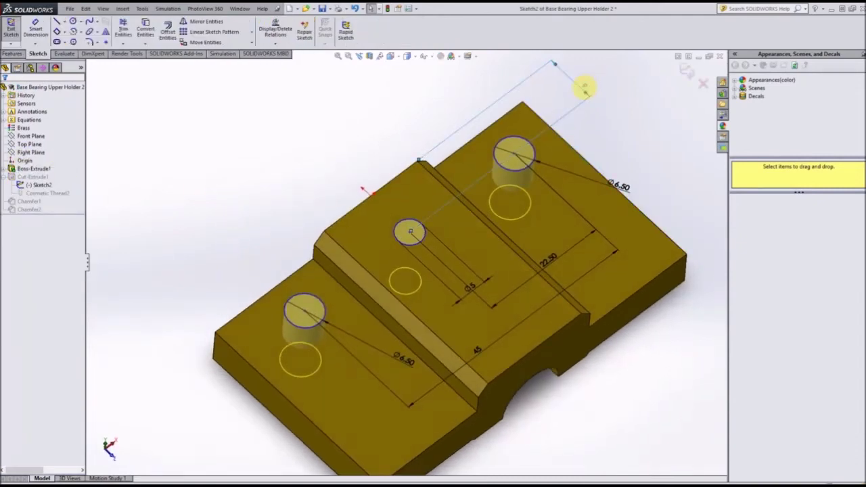
left_click(585, 88)
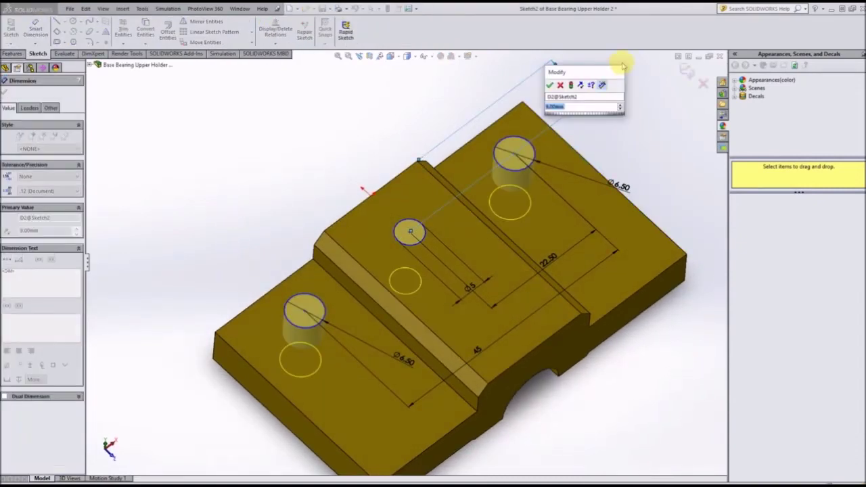
type("19")
key("Return")
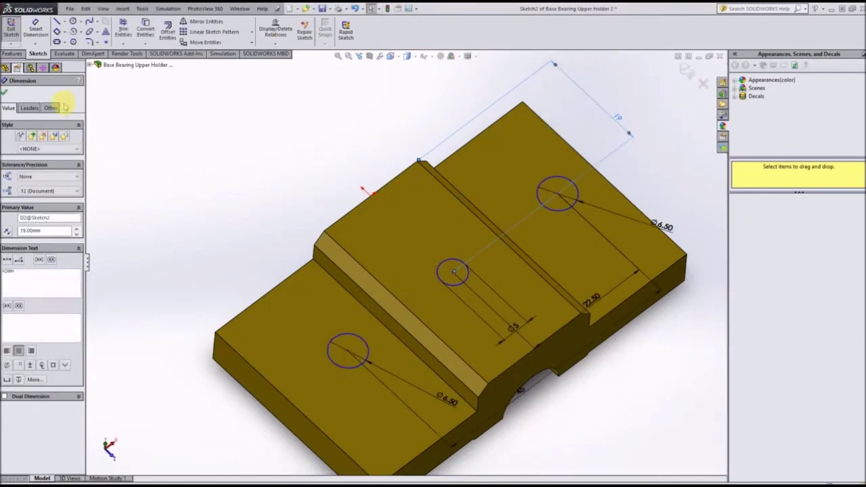
left_click(4, 93)
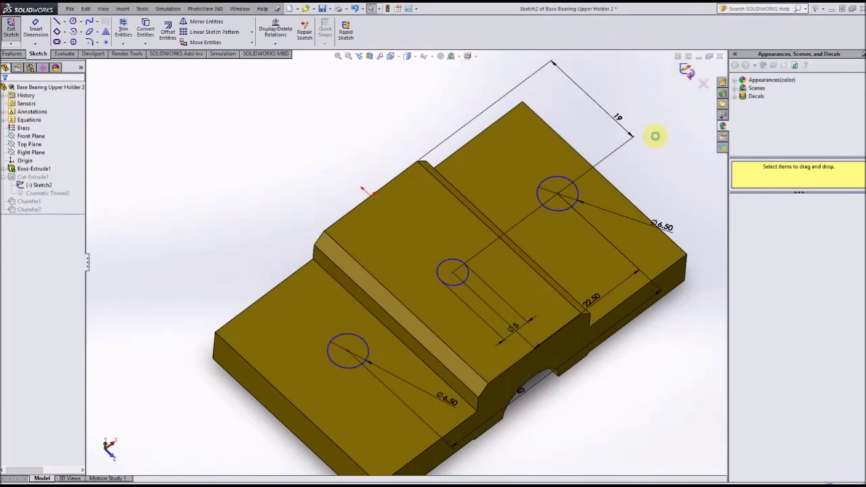
left_click(687, 70)
Check the cosmetic thread in the centre hole and close the Base Bearing Upper Holder 2 part.
mouse_move(606, 188)
middle_mouse_down()
mouse_move(507, 251)
mouse_move(483, 217)
mouse_move(411, 257)
mouse_move(445, 245)
middle_mouse_up()
left_click(62, 192)
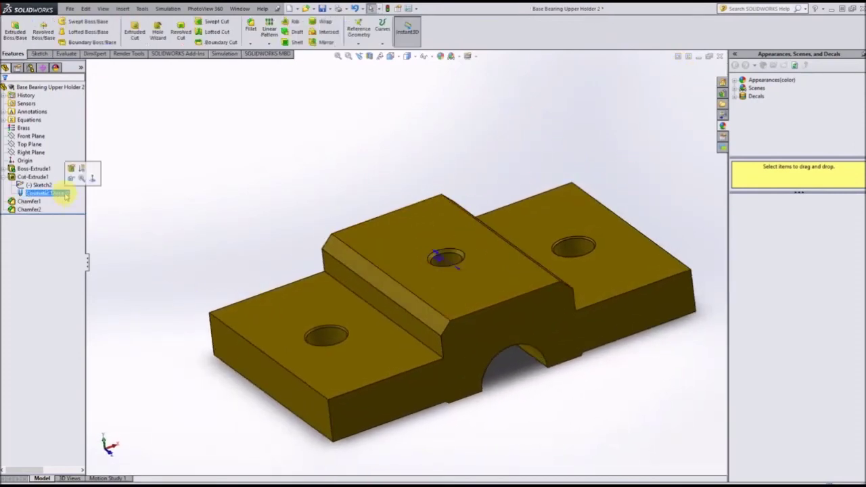
scroll(489, 241, "down", 5)
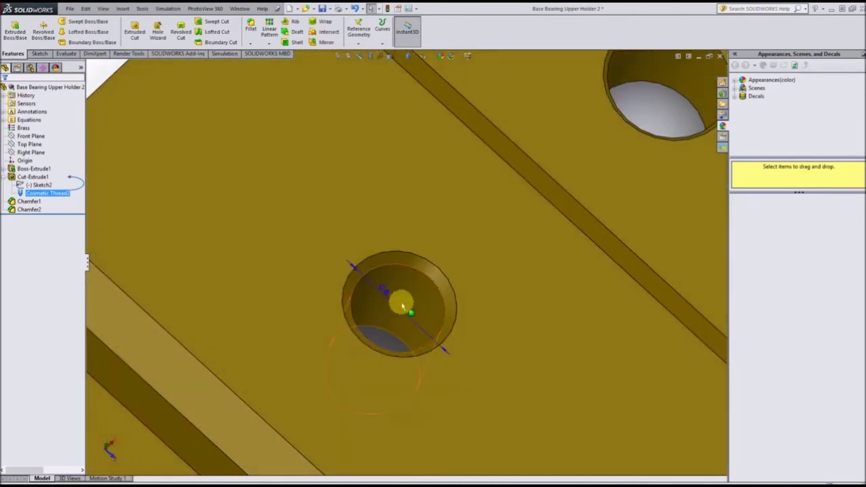
scroll(400, 329, "up", 10)
left_click(237, 186)
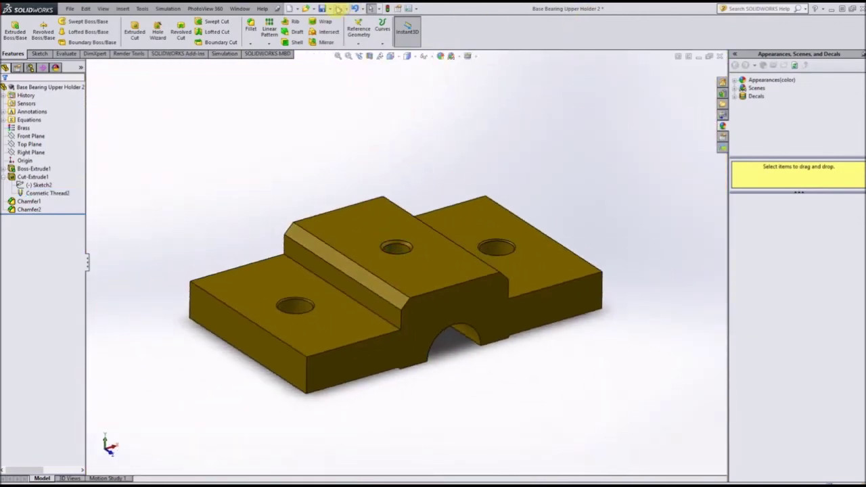
left_click(720, 57)
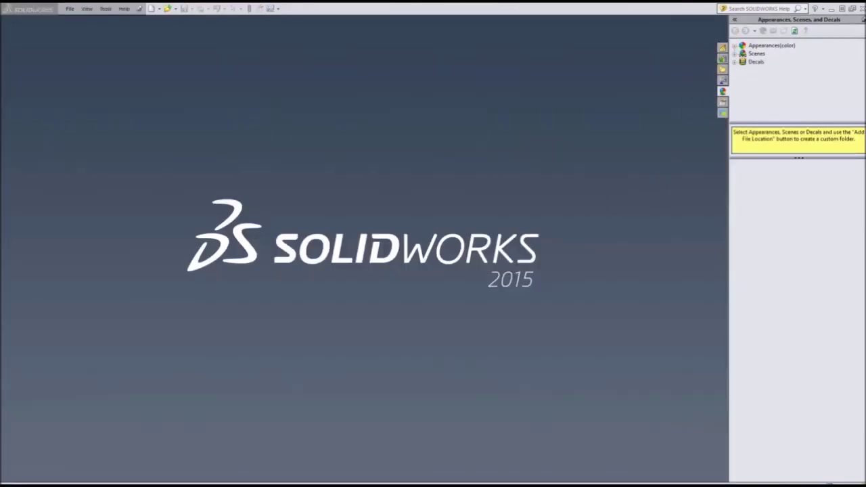
Switch to complete2.pdf and look through the Base, Bearing Keeper, Connecting Rod and Crankrod Bolt drawings.
key("super")
key("Escape")
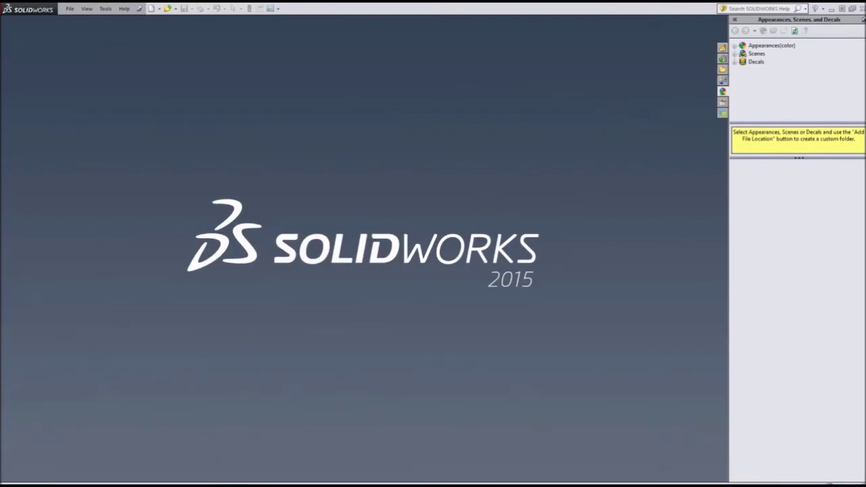
key("alt+Tab")
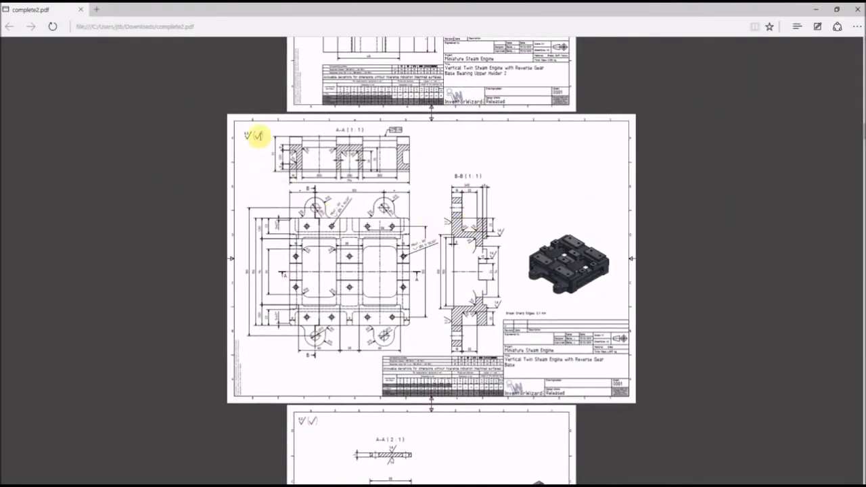
left_click_drag(251, 136, 402, 234)
left_click(711, 325)
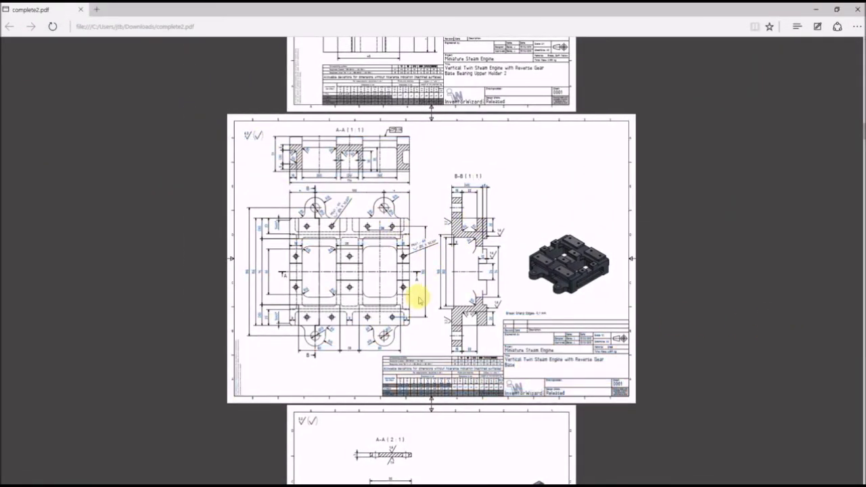
scroll(419, 281, "down", 3)
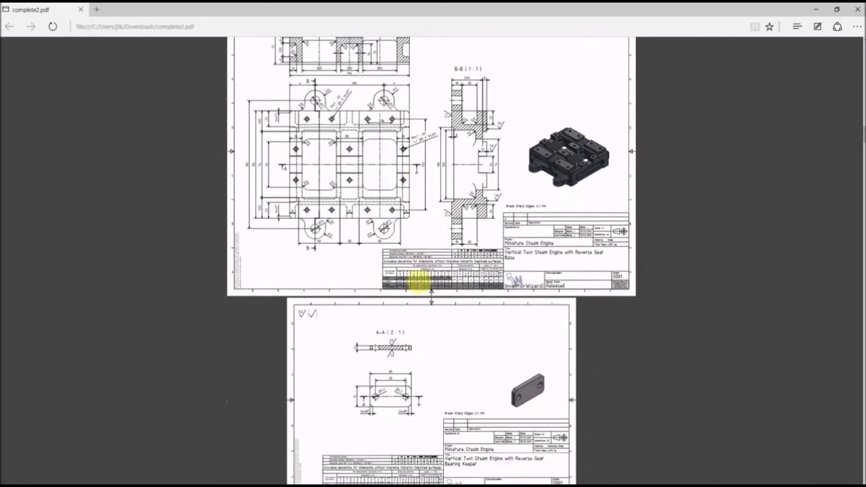
scroll(420, 281, "up", 3)
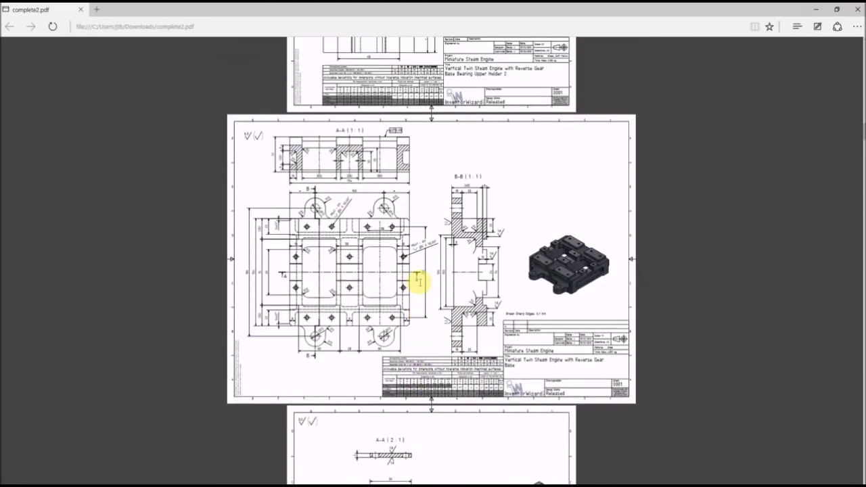
scroll(420, 281, "up", 2, "ctrl")
scroll(419, 281, "down", 6)
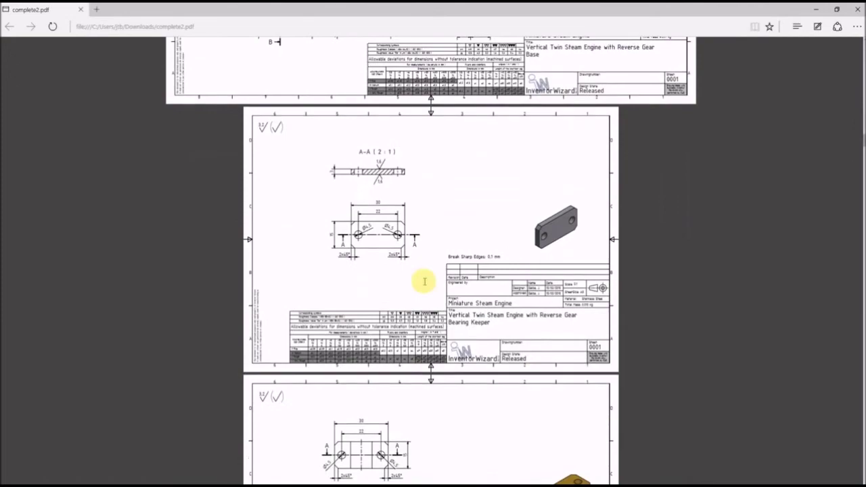
scroll(424, 280, "down", 5)
scroll(425, 281, "up", 4)
scroll(425, 281, "down", 4)
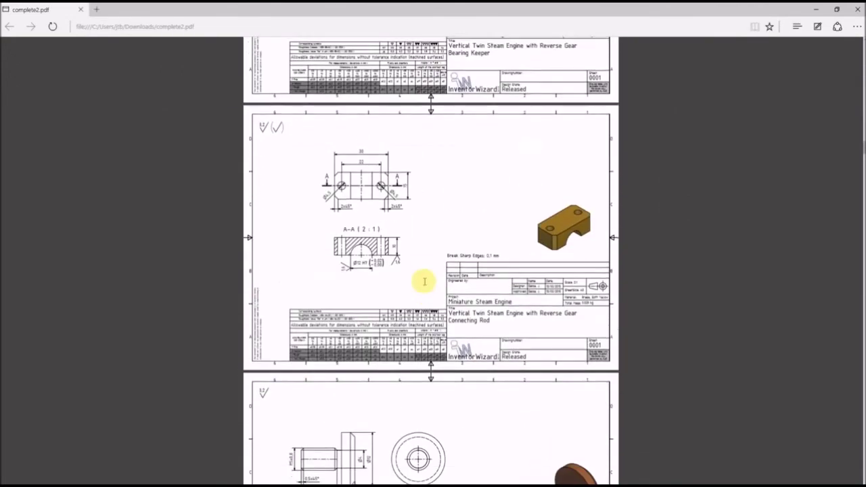
scroll(438, 199, "down", 4)
scroll(386, 257, "up", 1)
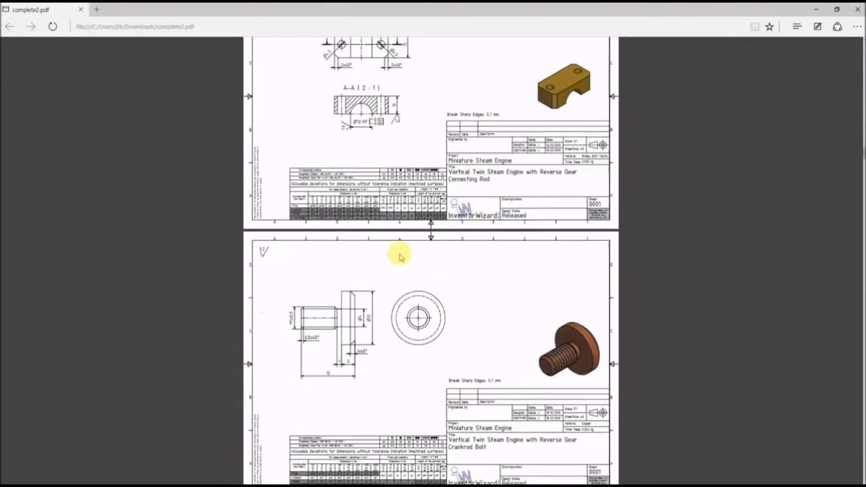
Examine the Base drawing closely, including its plan view, section views and dimensions.
scroll(400, 255, "down", 8)
scroll(398, 253, "up", 1, "ctrl")
scroll(398, 252, "up", 1)
scroll(399, 255, "up", 1, "ctrl")
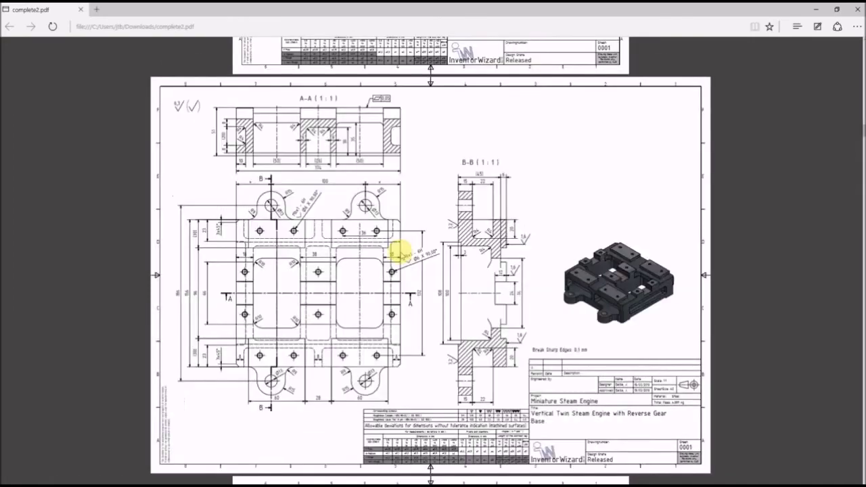
scroll(400, 254, "up", 1, "ctrl")
scroll(400, 255, "down", 1)
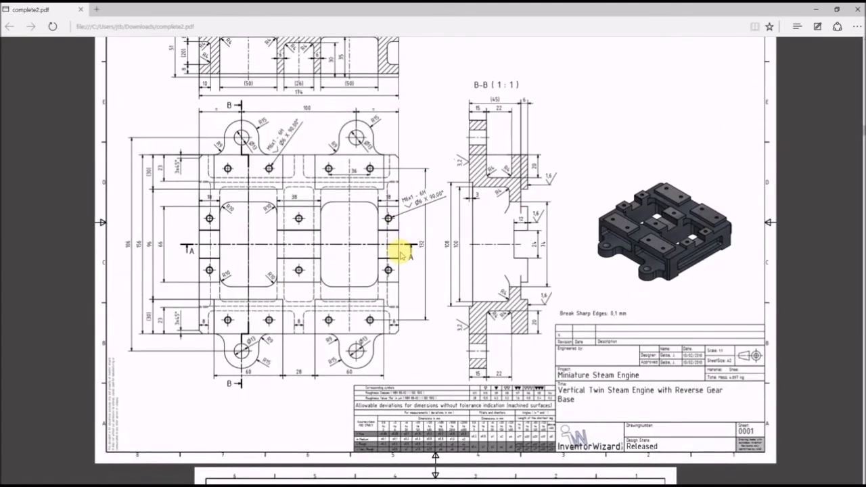
scroll(401, 255, "up", 1)
scroll(401, 255, "down", 2, "ctrl")
scroll(401, 256, "down", 2, "ctrl")
Examine the Main Assembly drawing and its parts list in complete2.pdf.
scroll(401, 255, "up", 10)
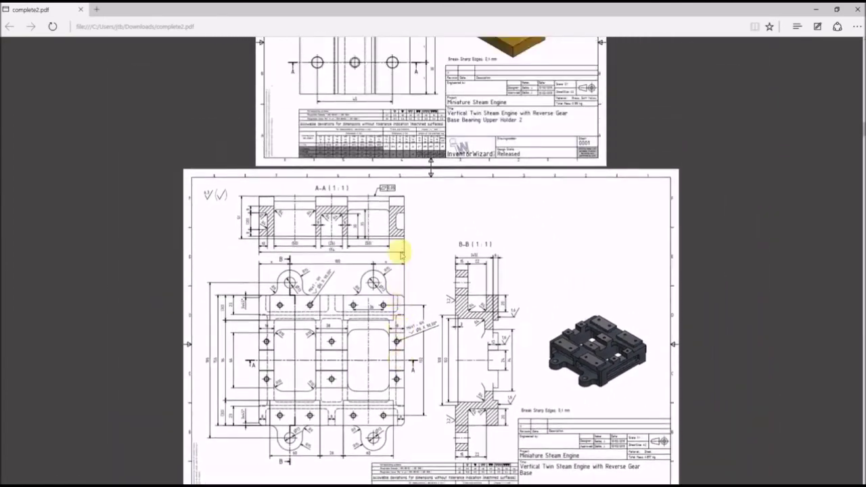
scroll(401, 254, "up", 7)
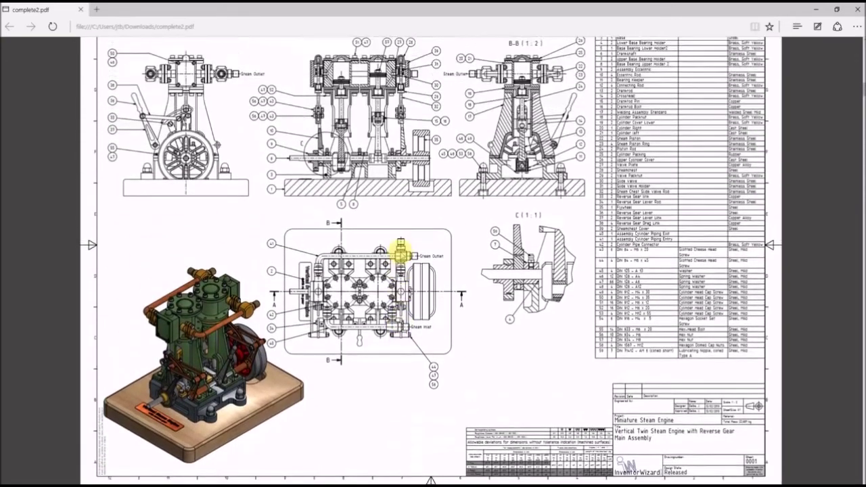
scroll(400, 251, "down", 1)
scroll(305, 203, "up", 1)
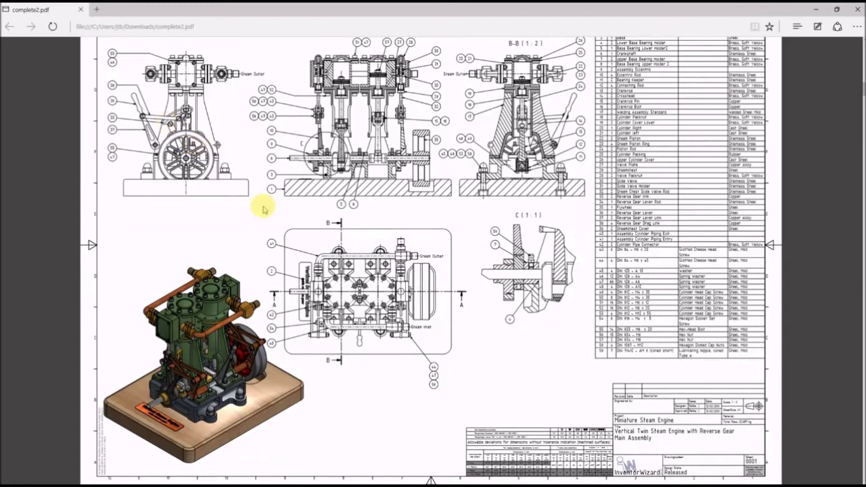